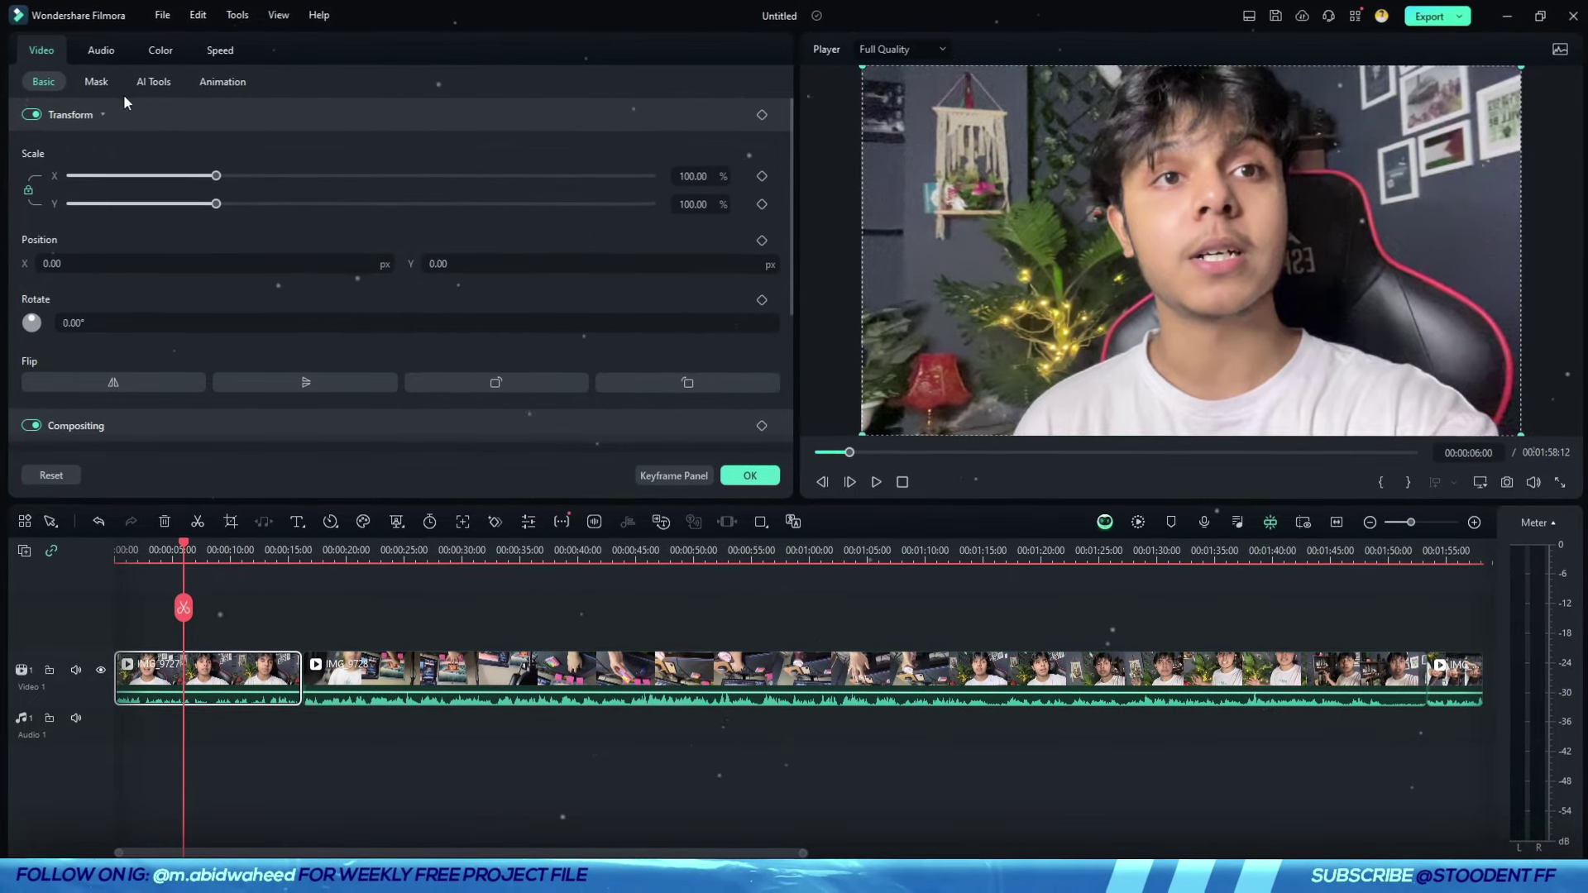
- In the first clip's colour settings, set temperature to 6, tint to 7 and vibrance to 12
left_click(148, 51)
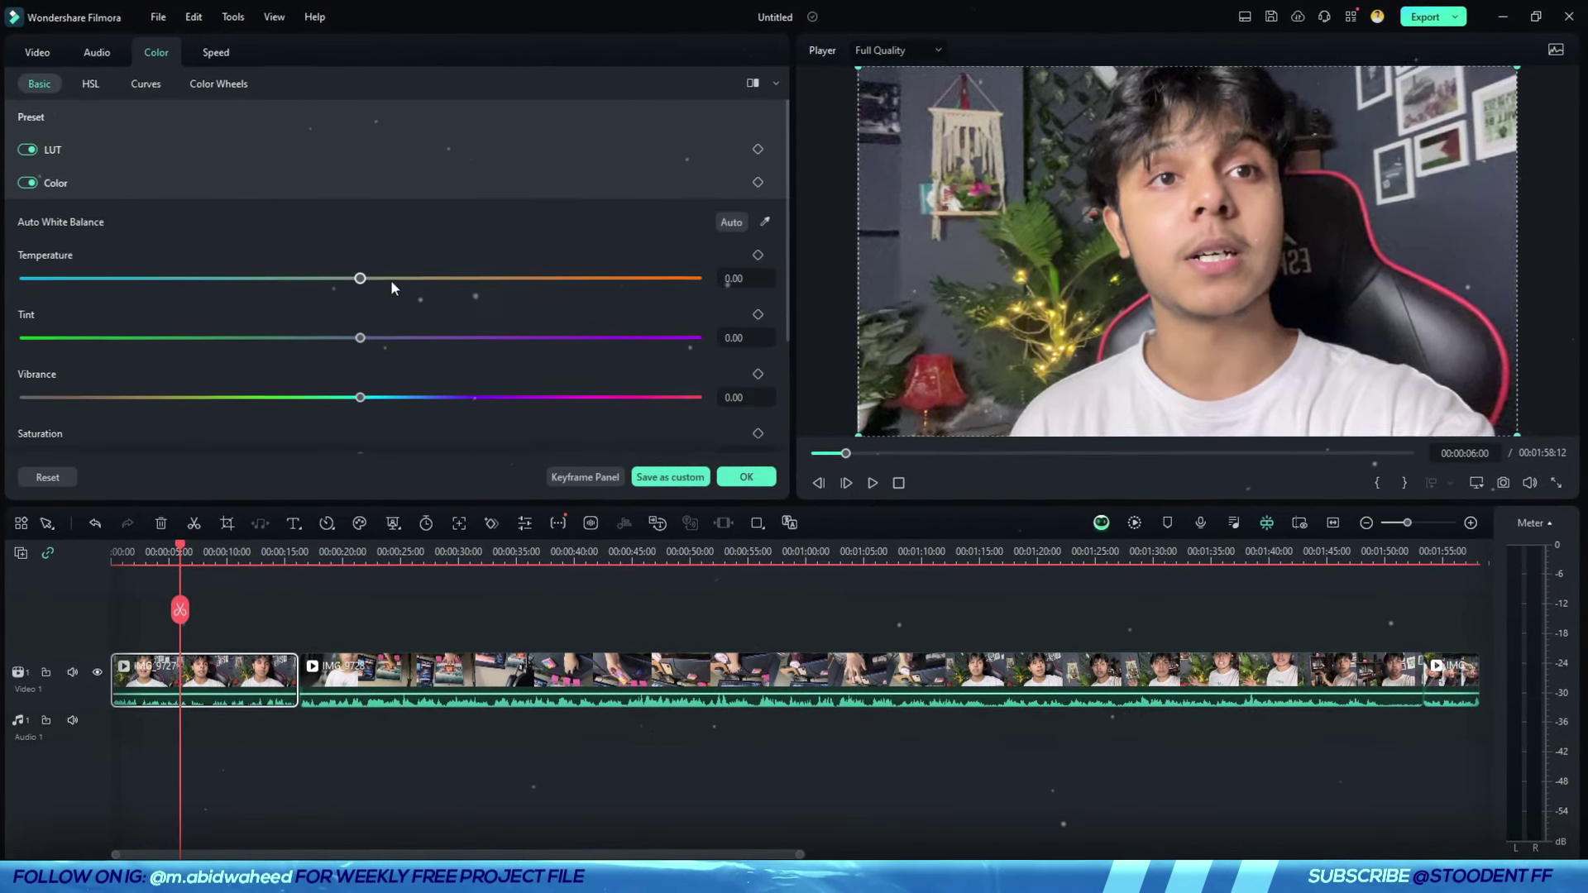
left_click_drag(391, 282, 381, 280)
left_click(384, 341)
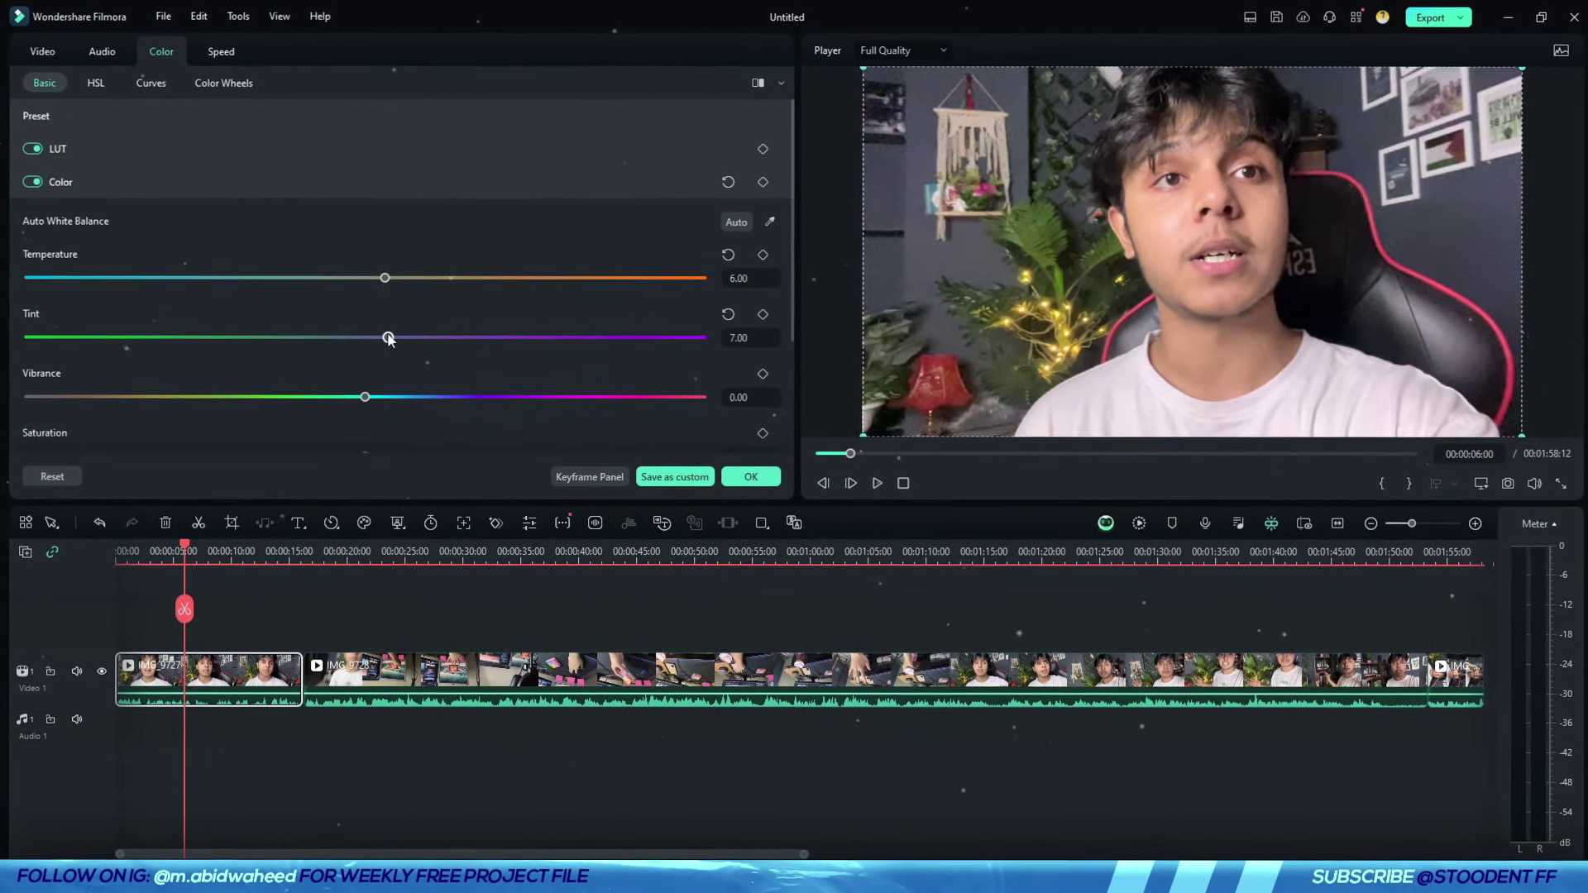
scroll(388, 339, "down", 1)
left_click_drag(390, 344, 405, 353)
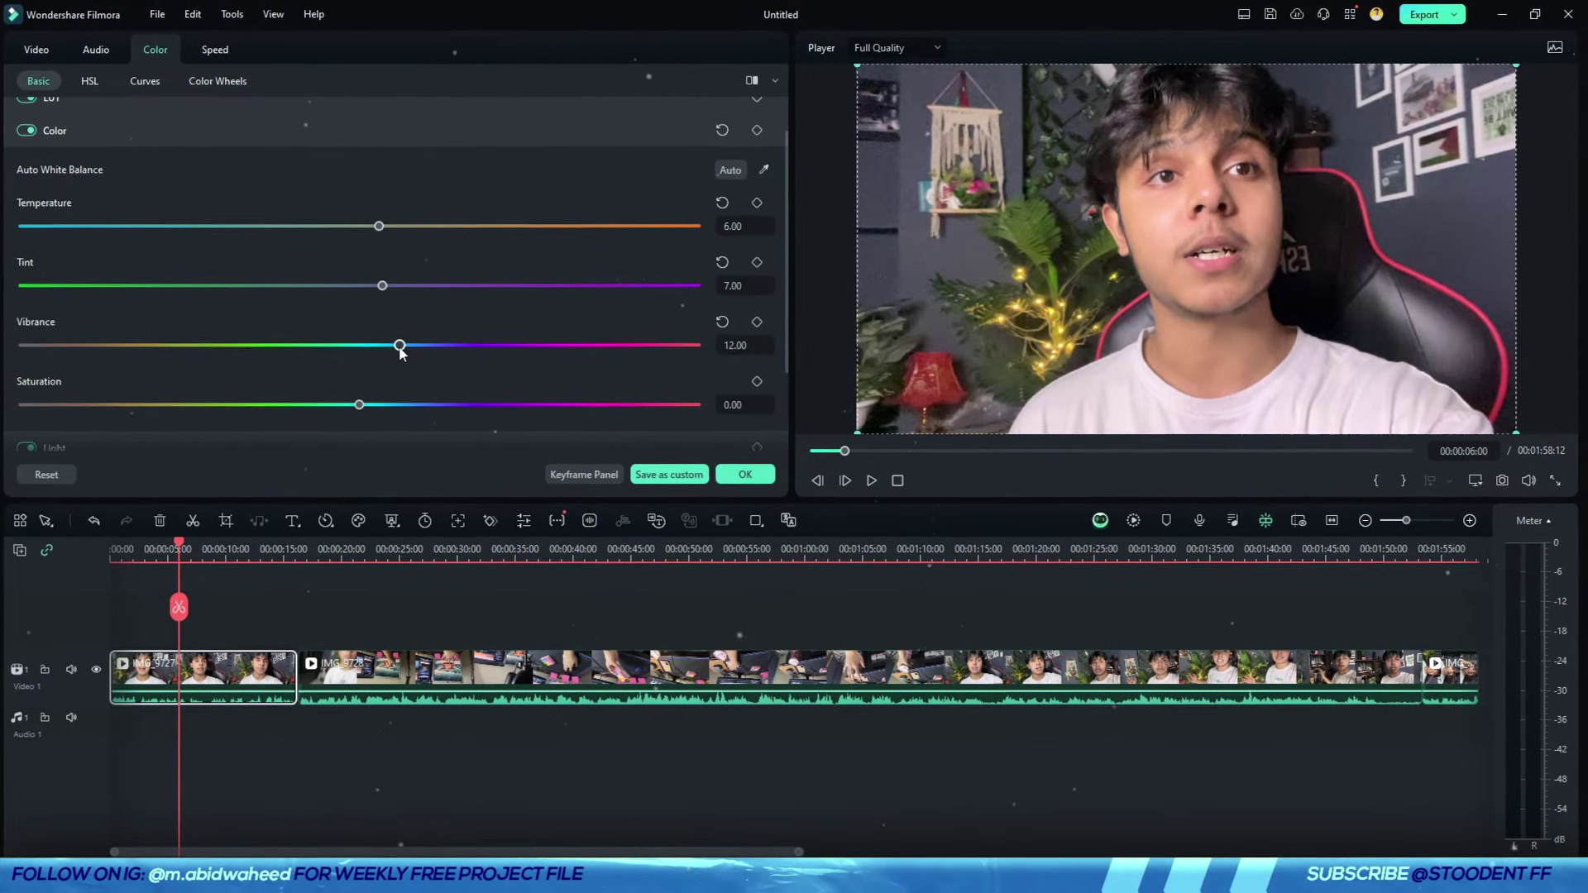
- Adjust the first clip's light with exposure 5, brightness -5 and contrast 10
left_click(202, 141)
left_click_drag(359, 276, 377, 281)
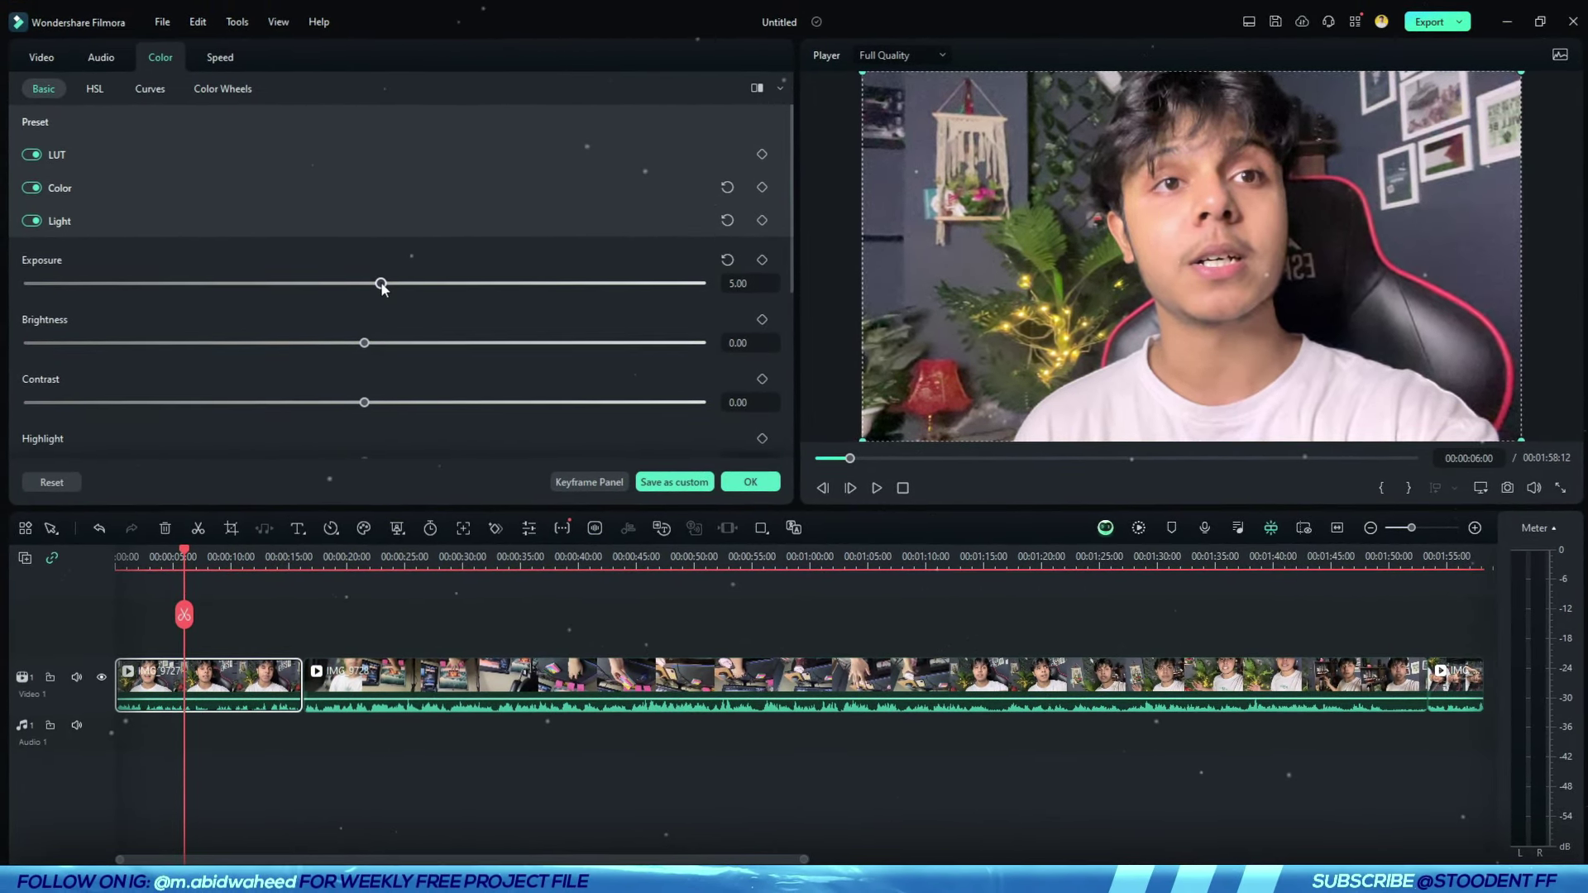
left_click_drag(364, 342, 396, 353)
scroll(347, 325, "down", 1)
scroll(395, 348, "down", 2)
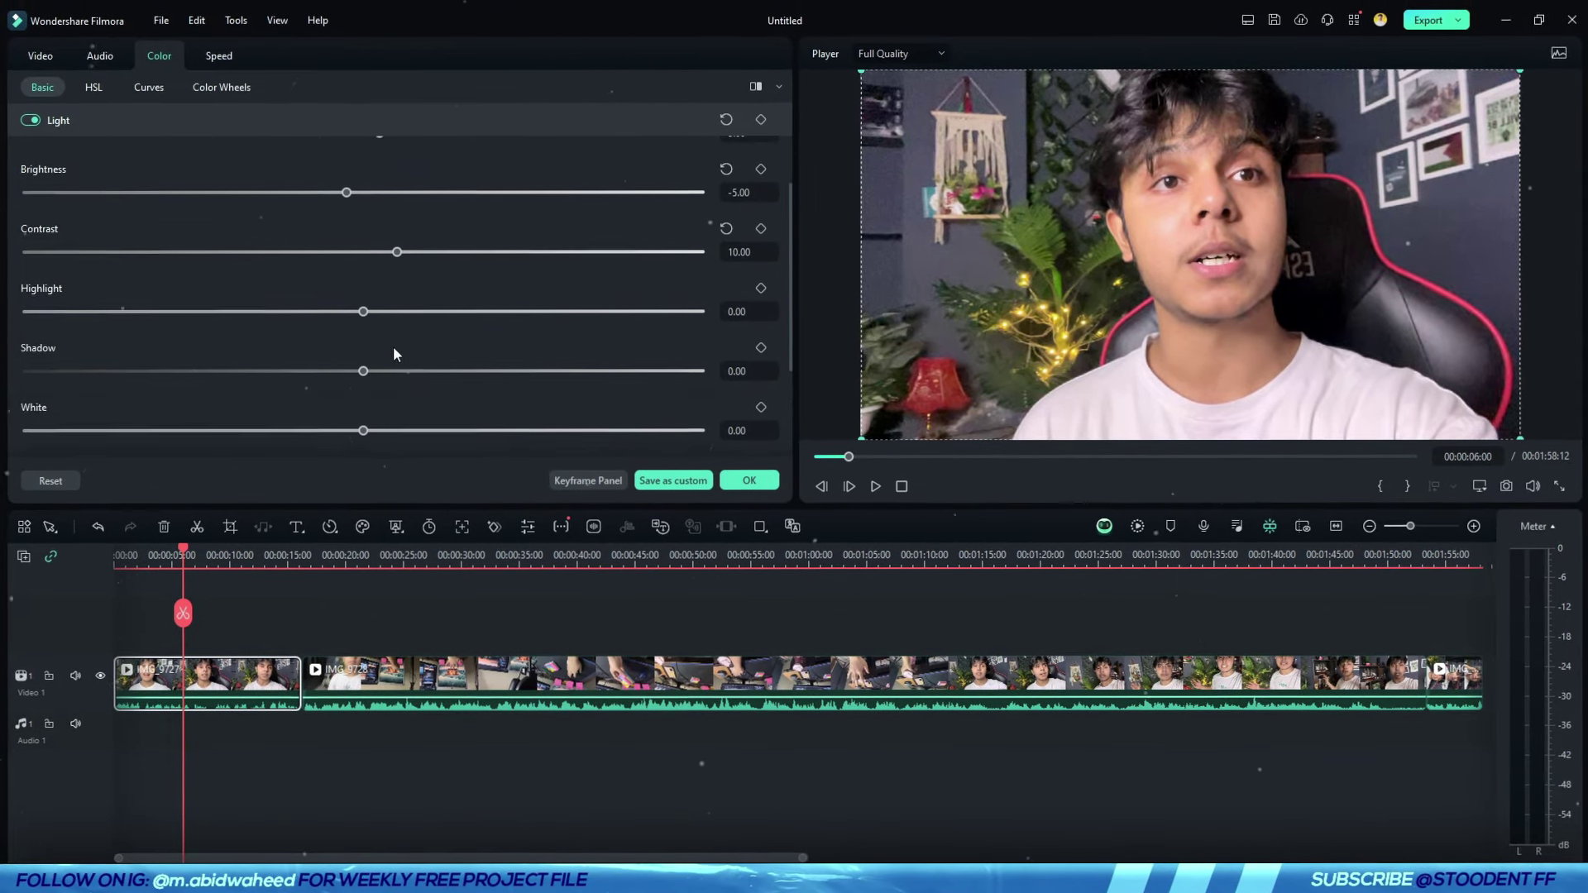
- Set the clip's highlight to -18, shadow to 16 and black to -17, and raise white slightly
left_click_drag(314, 311, 141, 312)
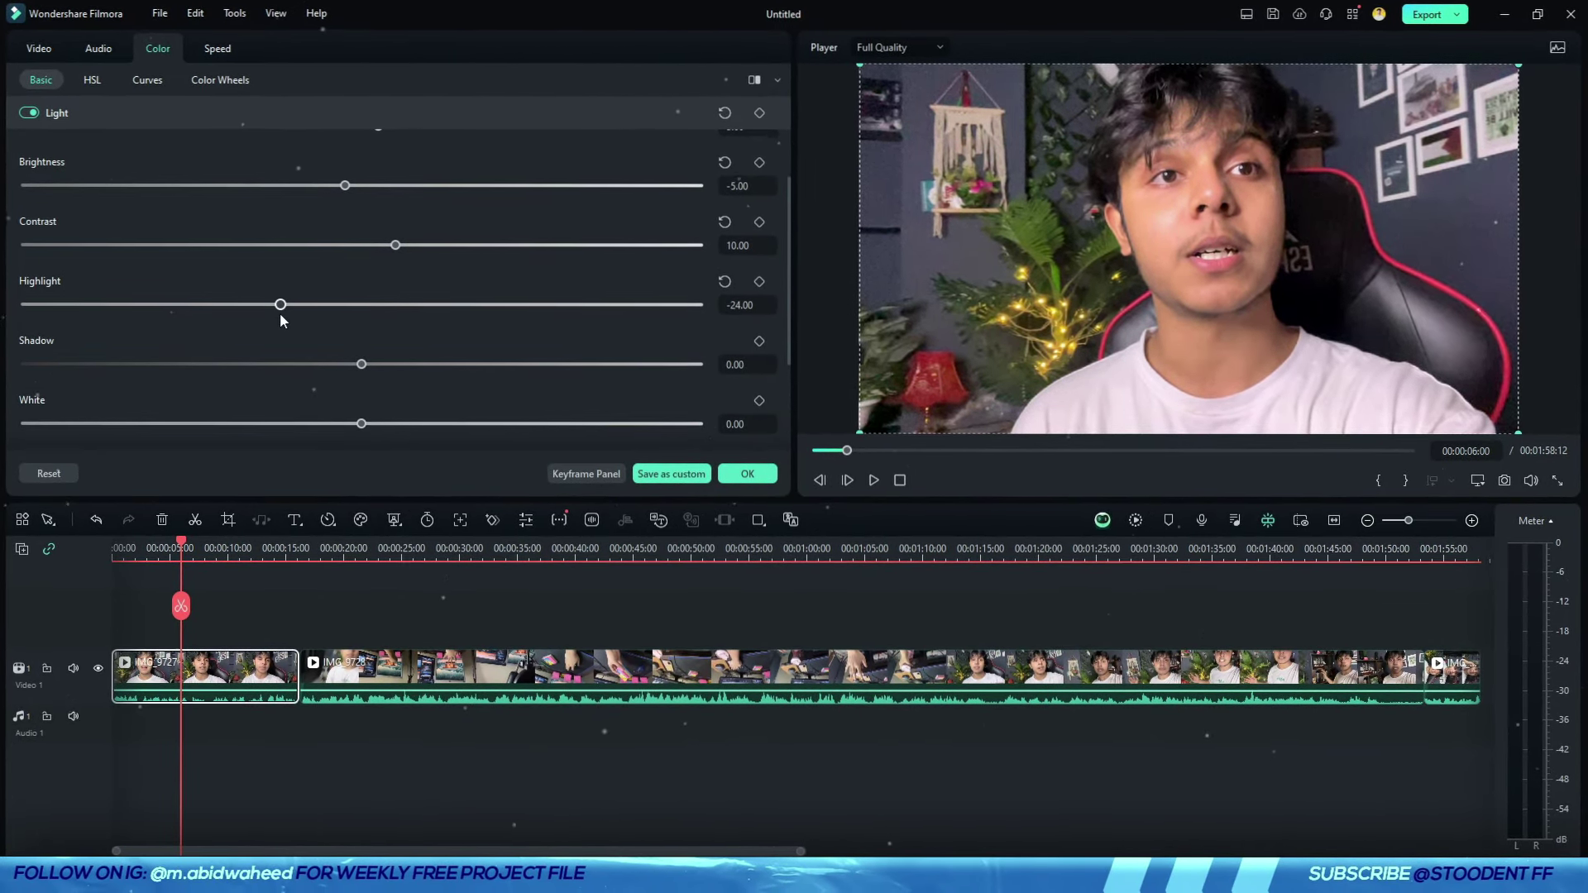
mouse_move(422, 368)
left_mouse_down()
mouse_move(439, 364)
mouse_move(415, 369)
left_mouse_up()
scroll(414, 369, "down", 1)
left_click_drag(360, 435, 294, 436)
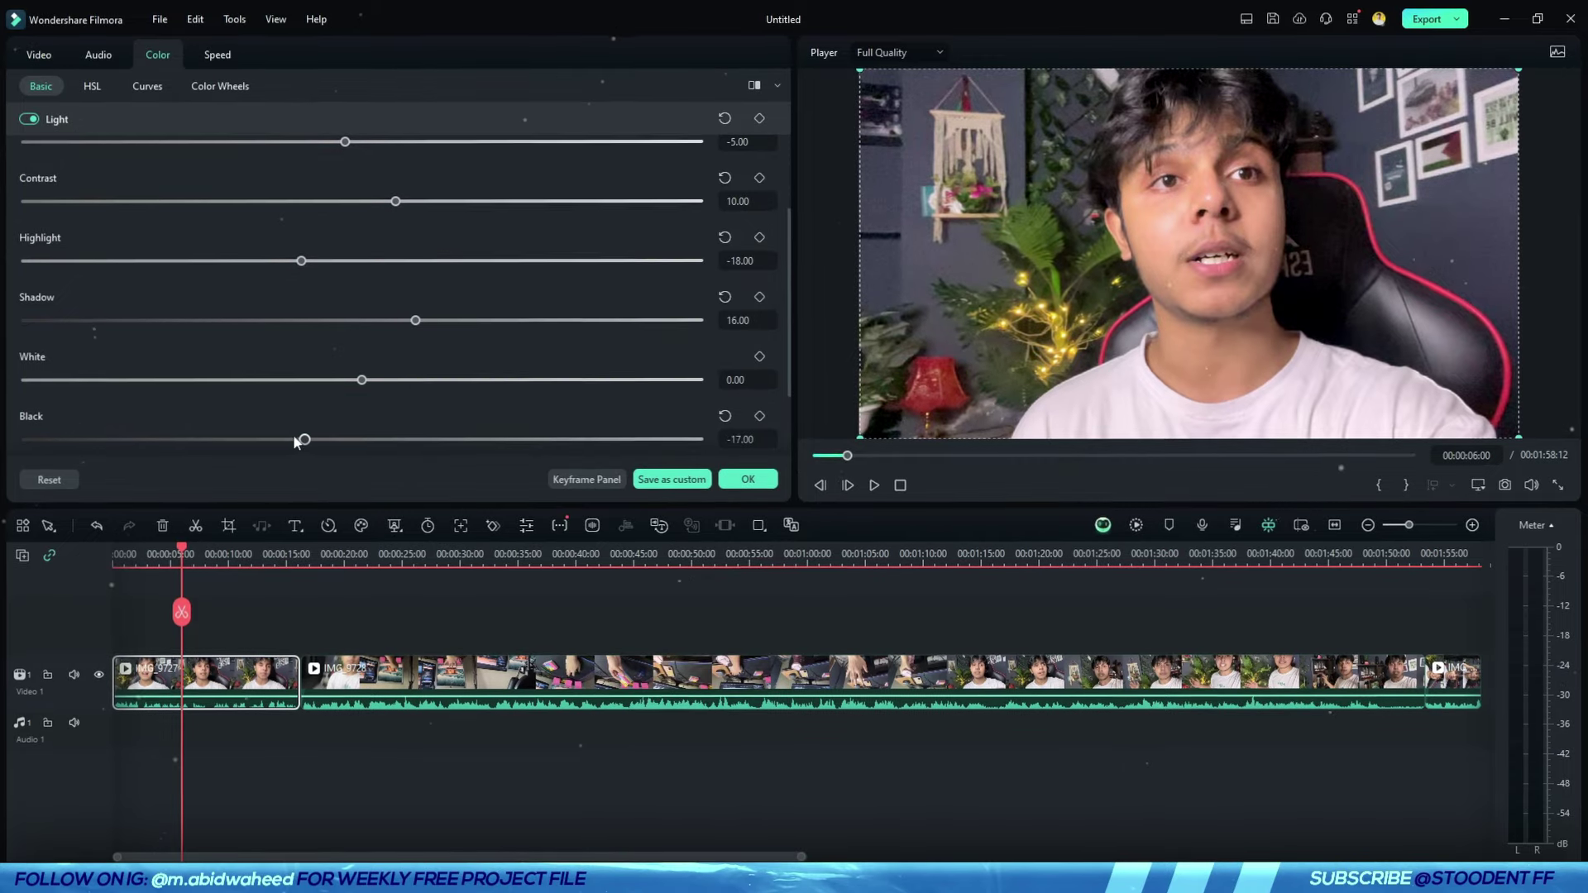
left_click_drag(436, 383, 389, 377)
- Add a vignette to the clip with amount -16, size 87 and feather 100, and compare the picture with and without it
left_click(157, 121)
left_click(109, 249)
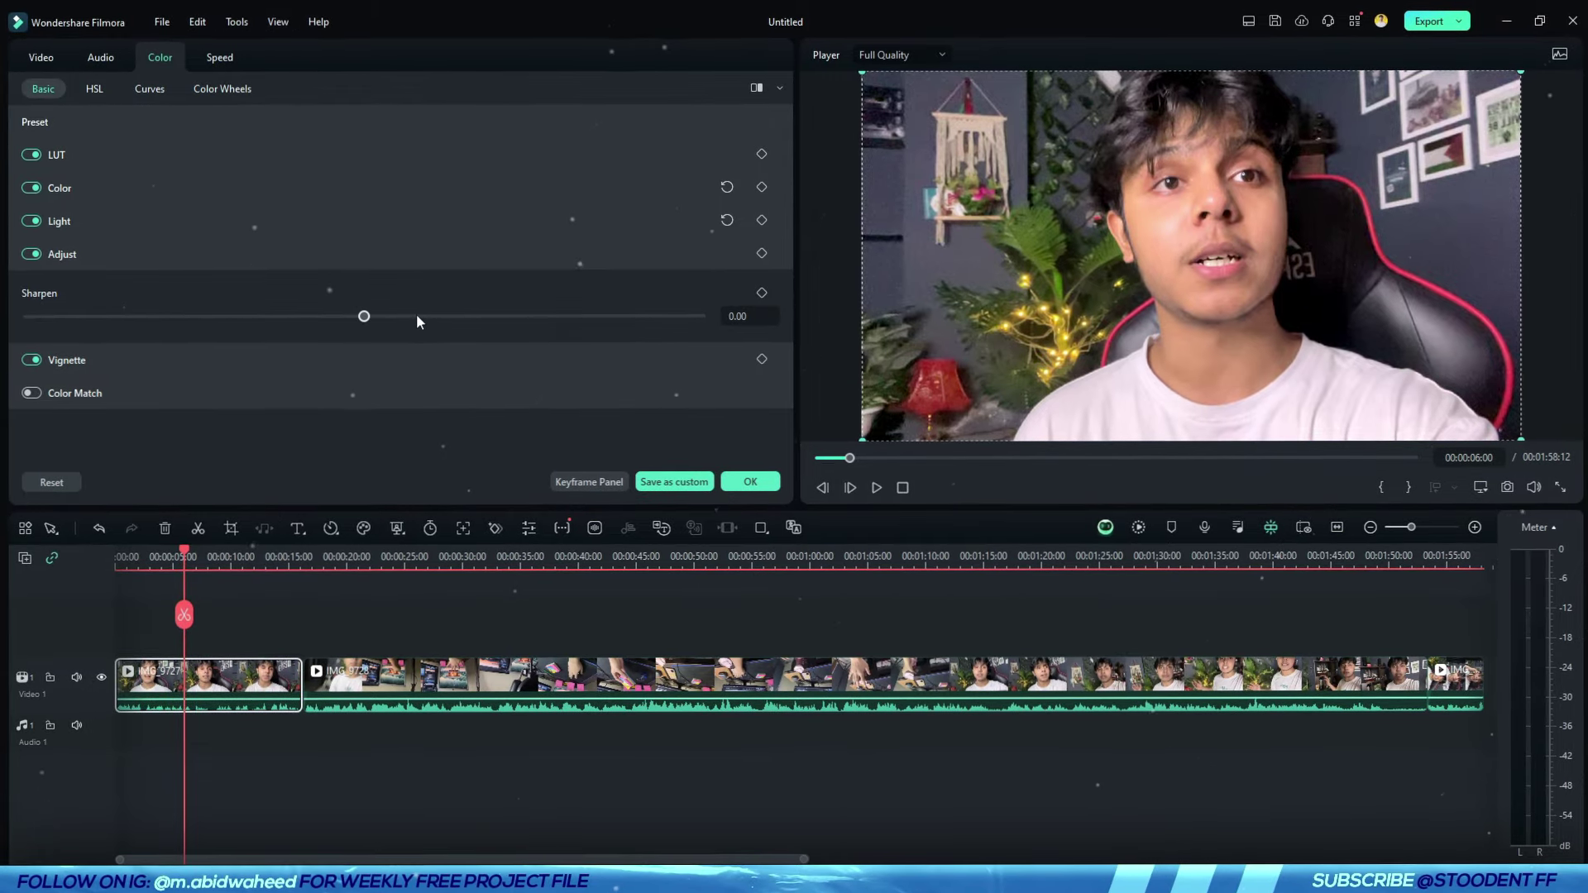
left_click(273, 246)
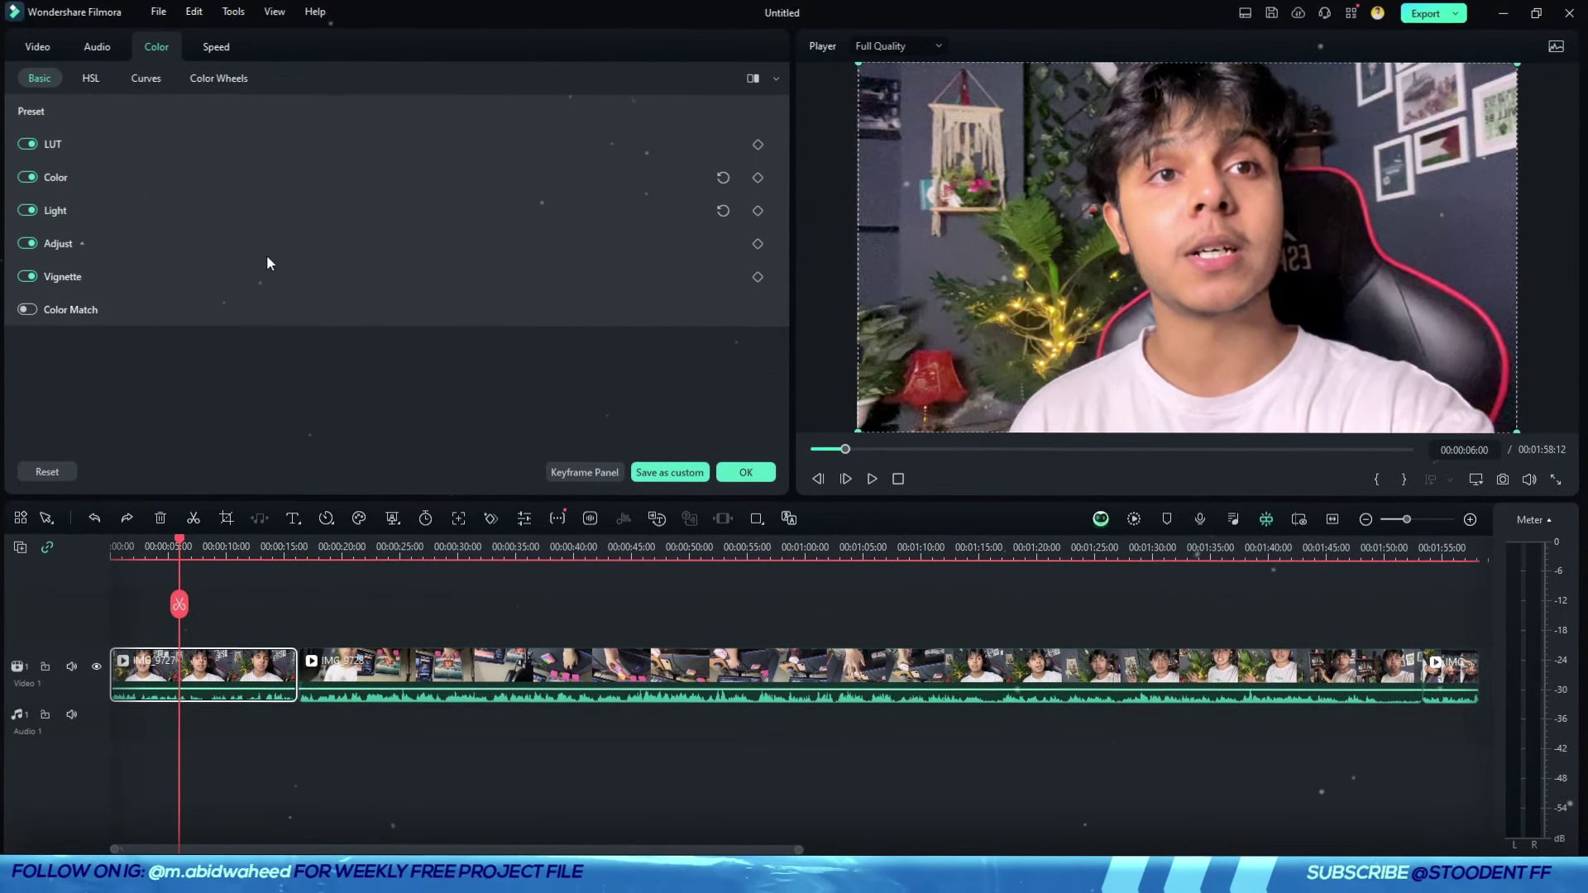
left_click(148, 283)
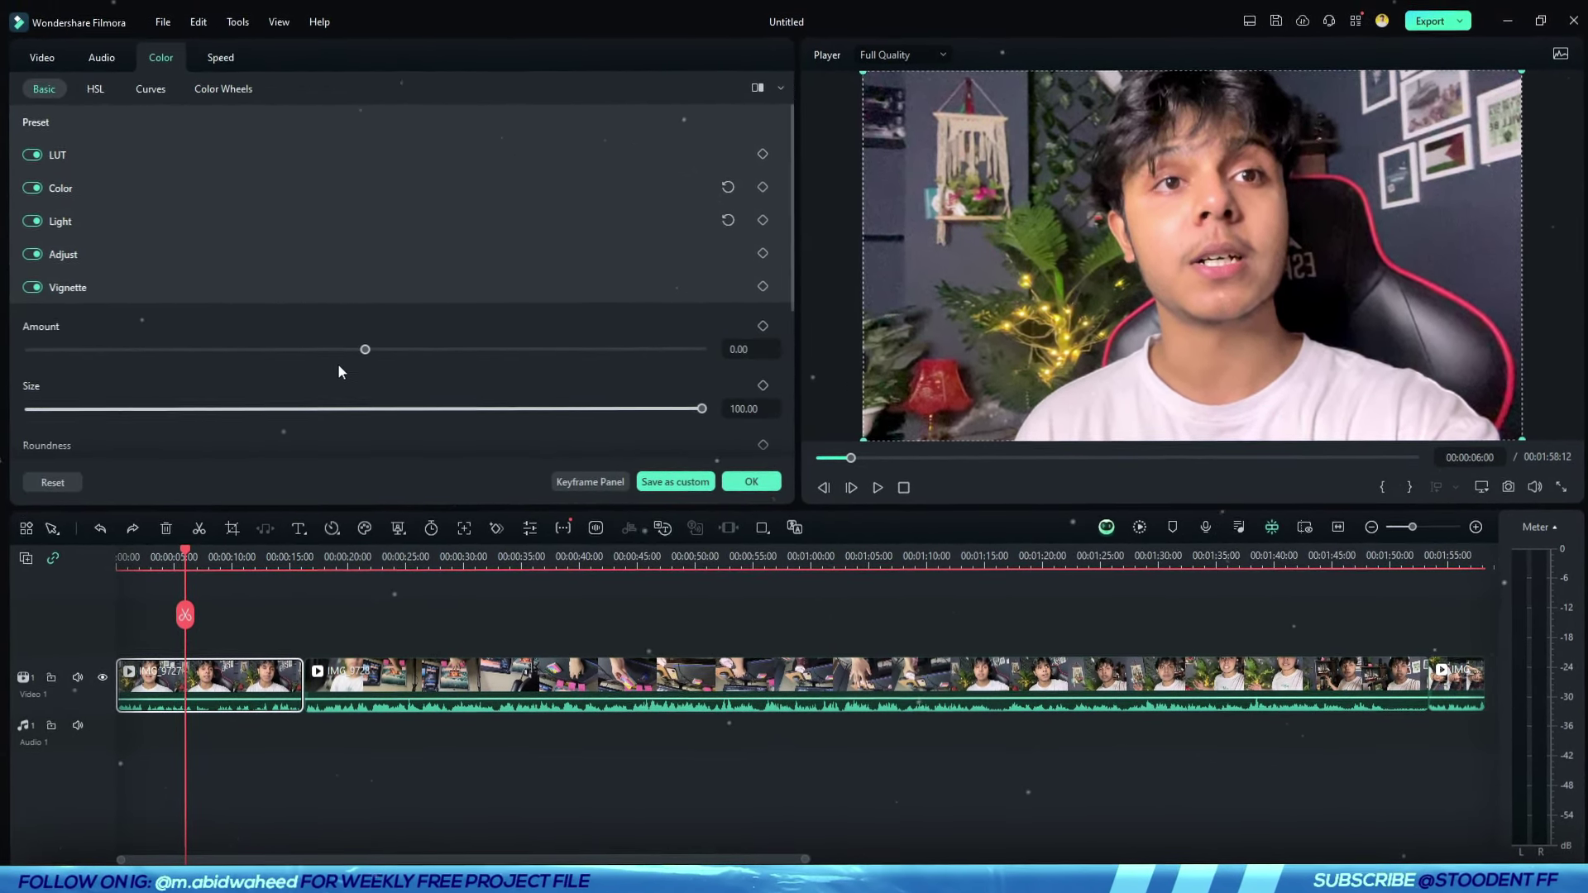
left_click(316, 350)
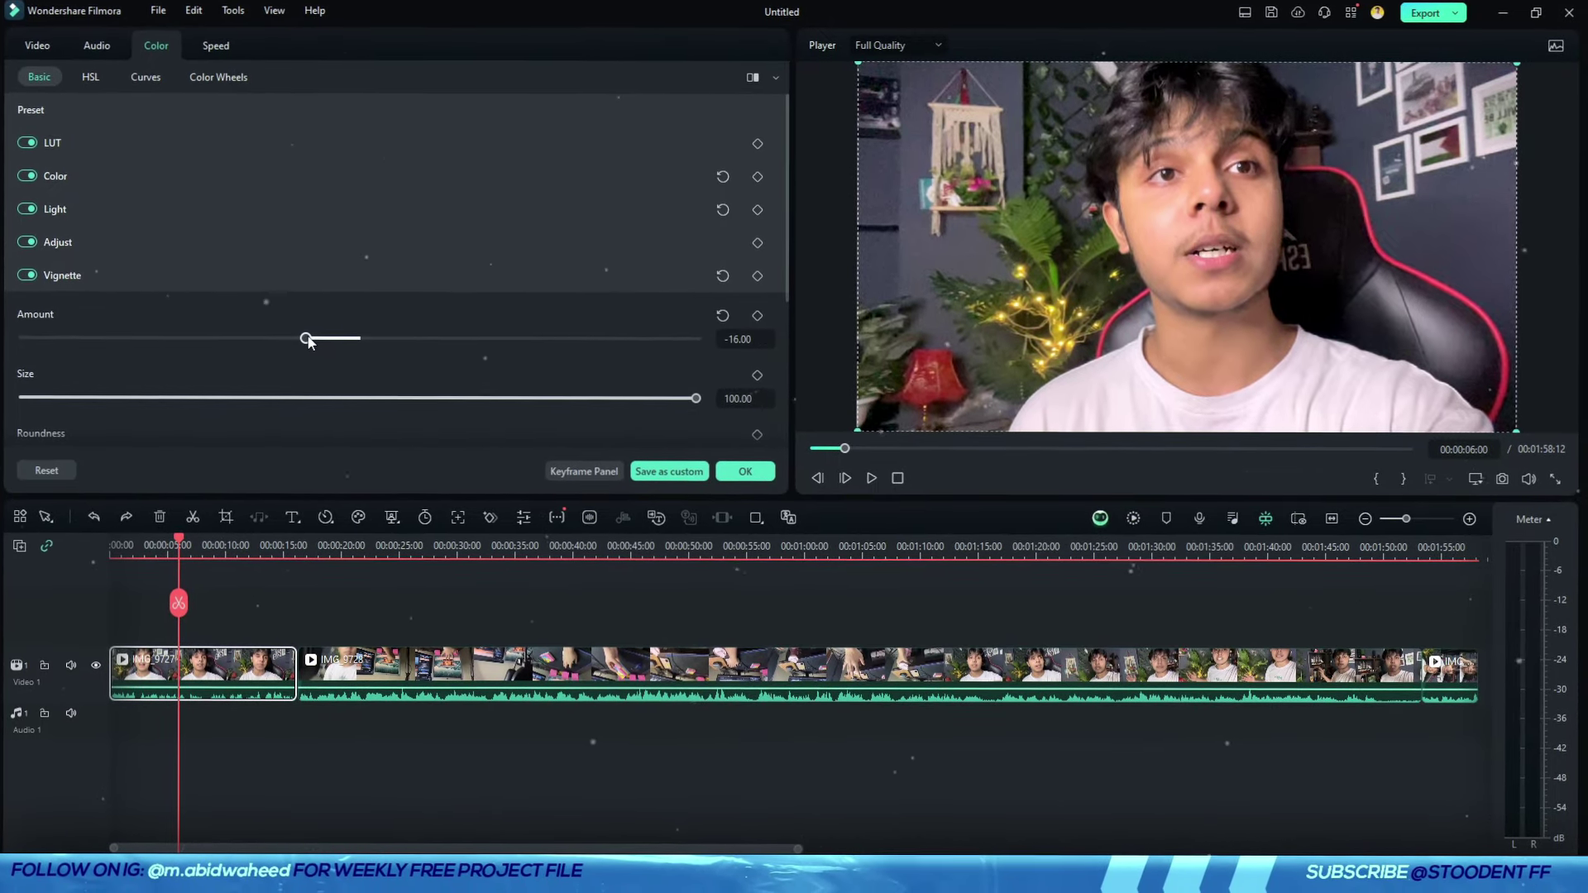
scroll(342, 356, "down", 1)
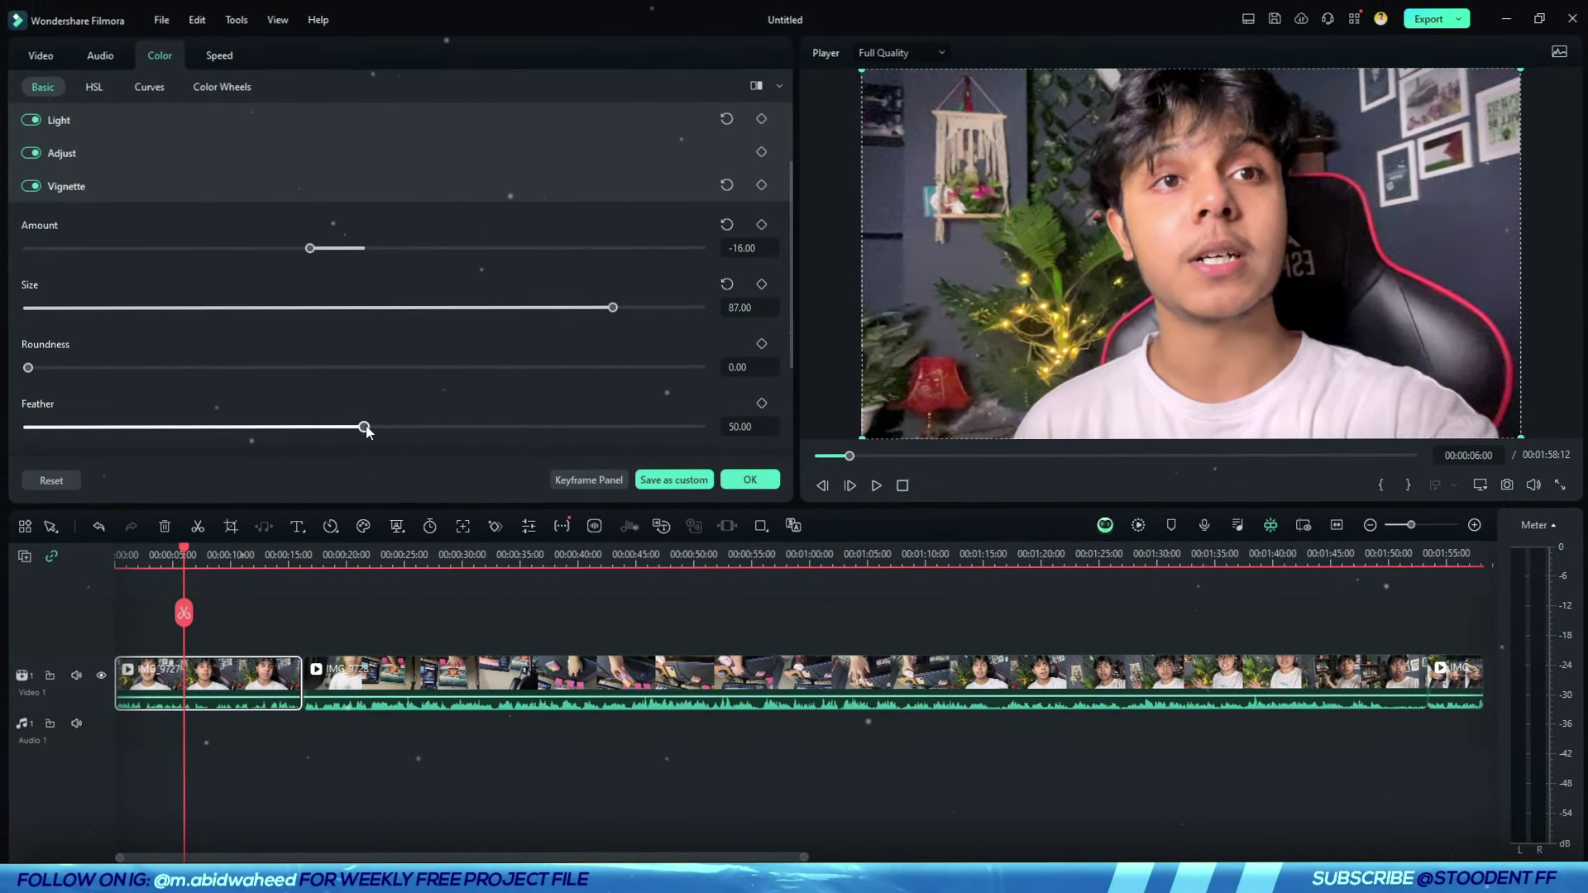
left_click_drag(360, 416, 842, 429)
left_click(30, 190)
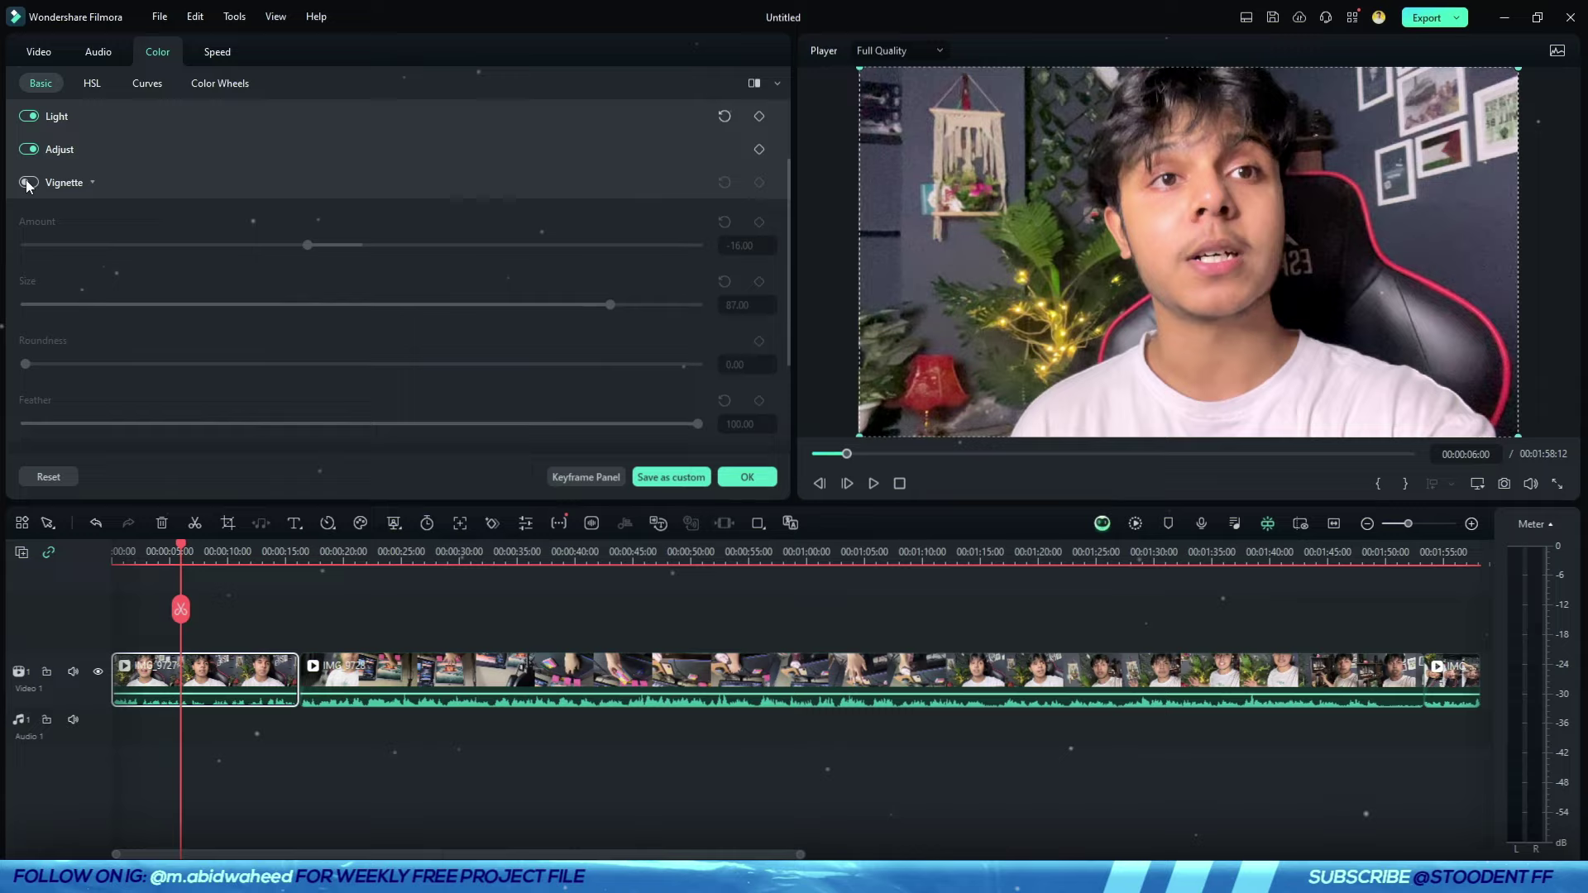
left_click(29, 190)
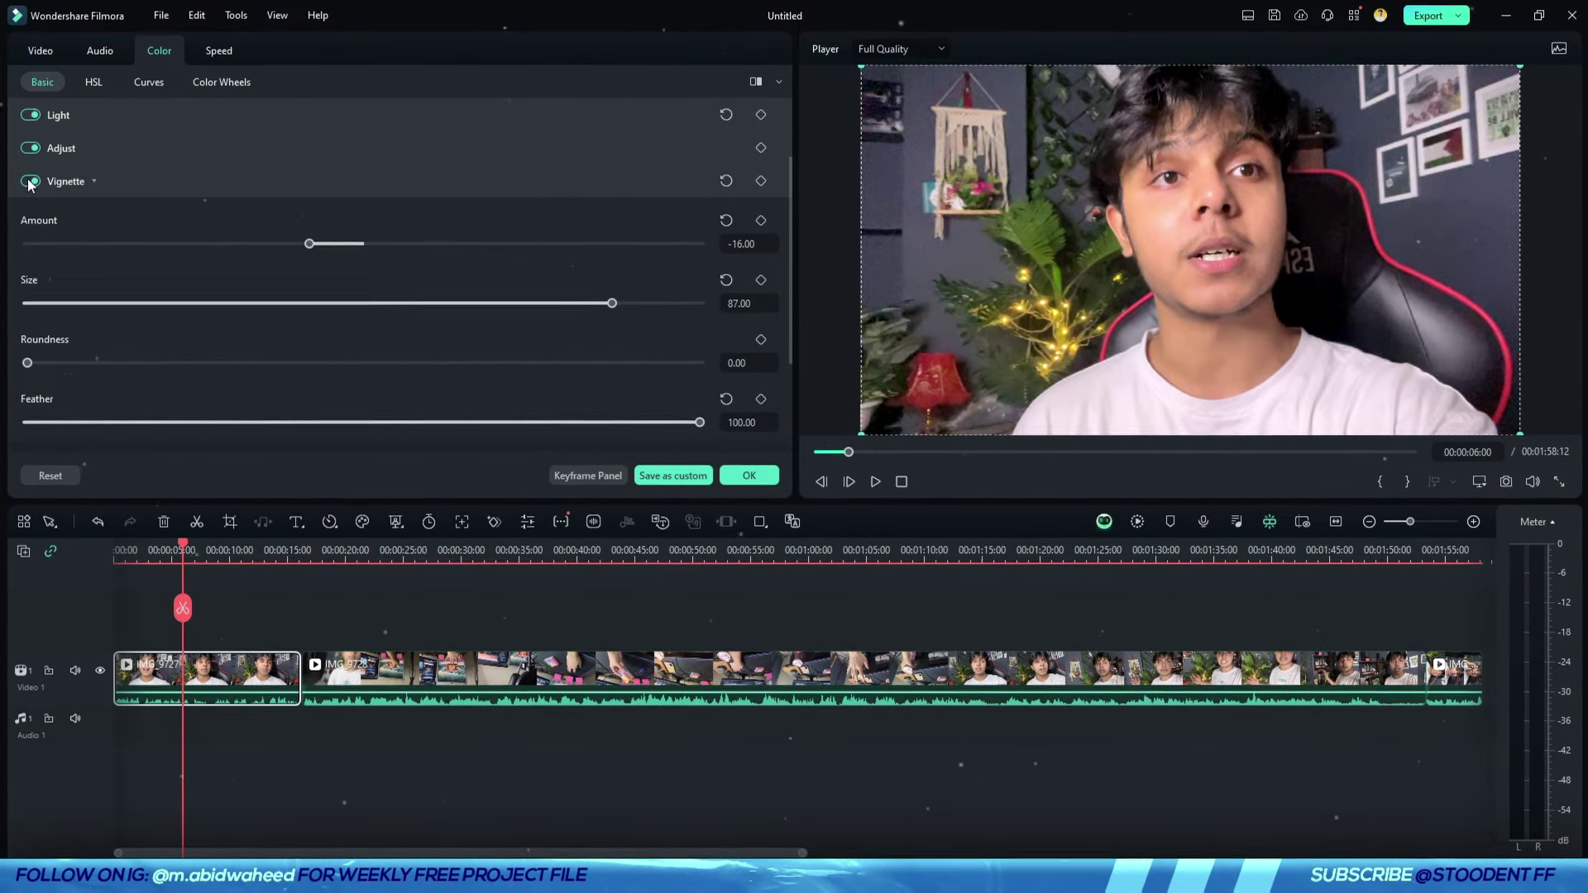
- Shape the clip's white curve by lowering its upper point slightly and raising the midpoint a little
left_click(149, 79)
left_click(589, 247)
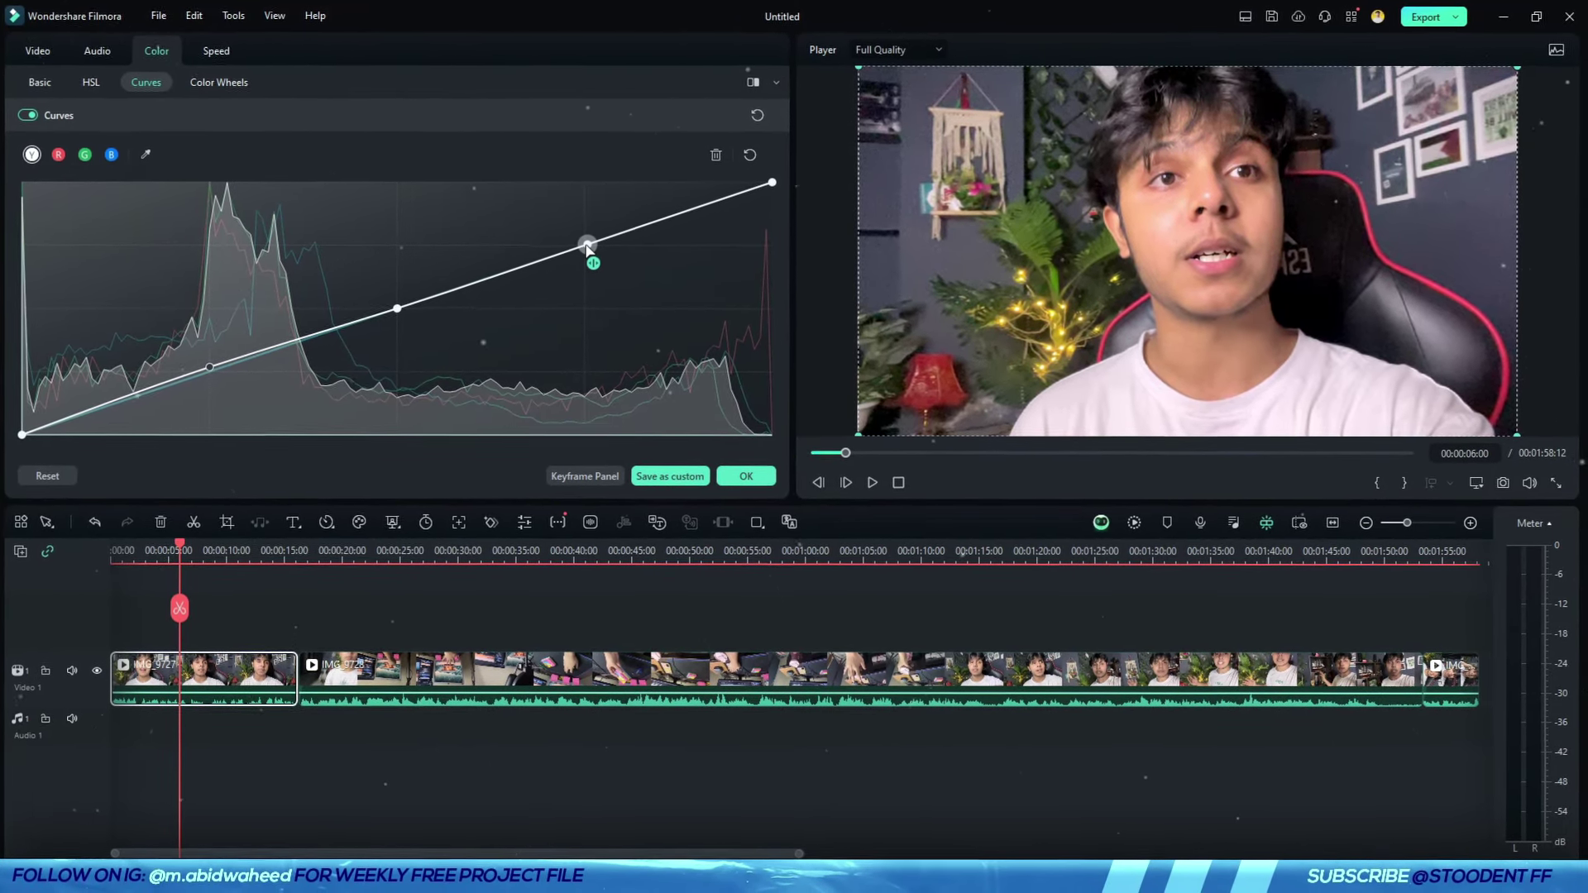
left_click_drag(588, 248, 593, 258)
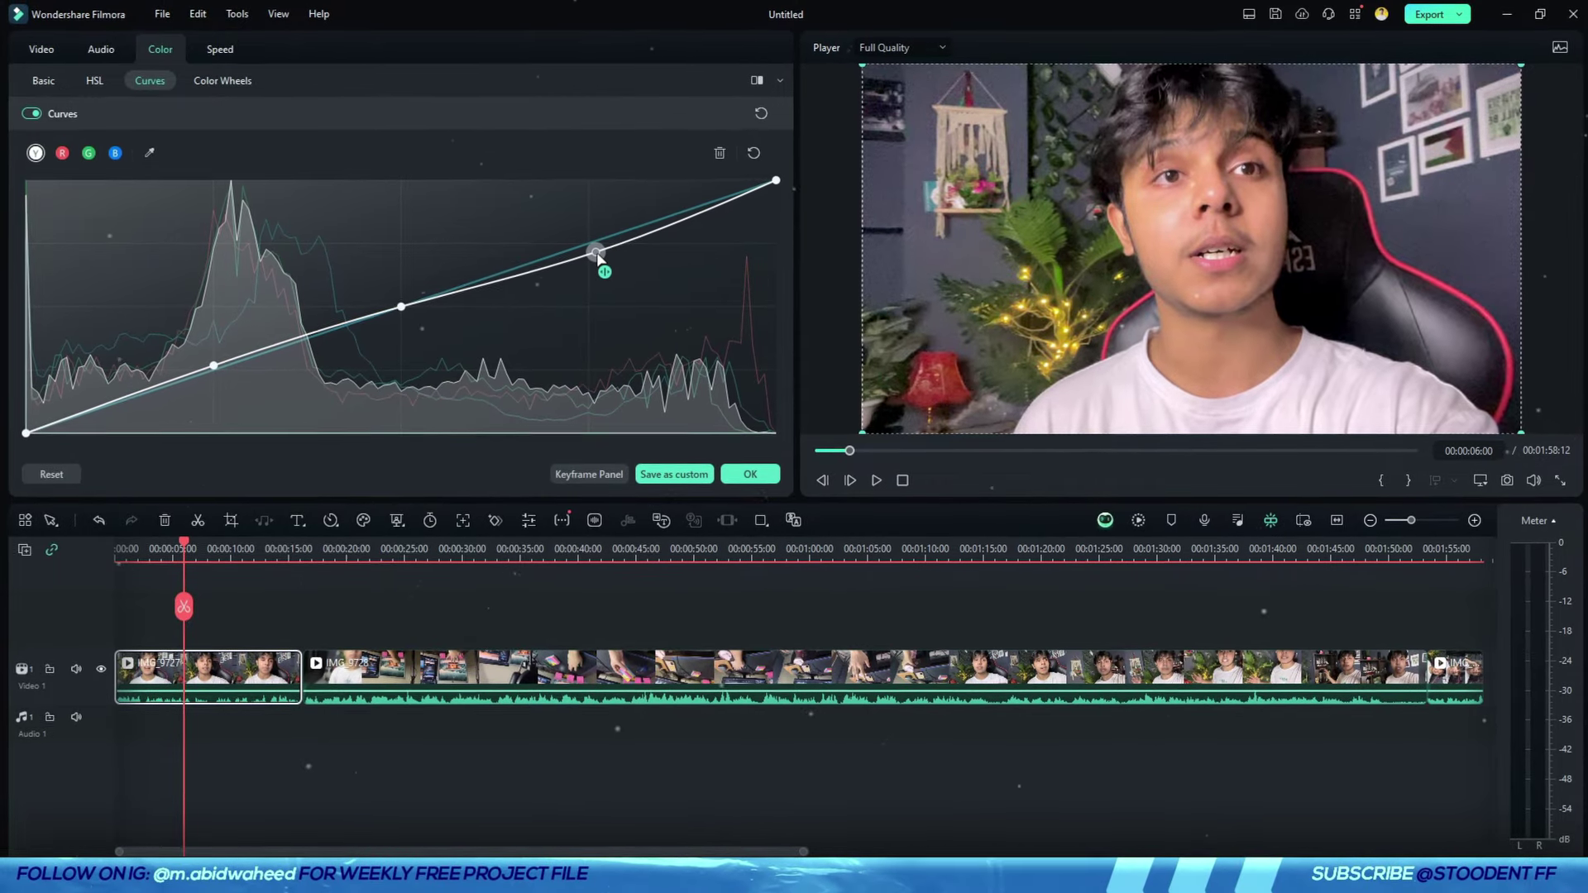
left_click_drag(401, 307, 398, 301)
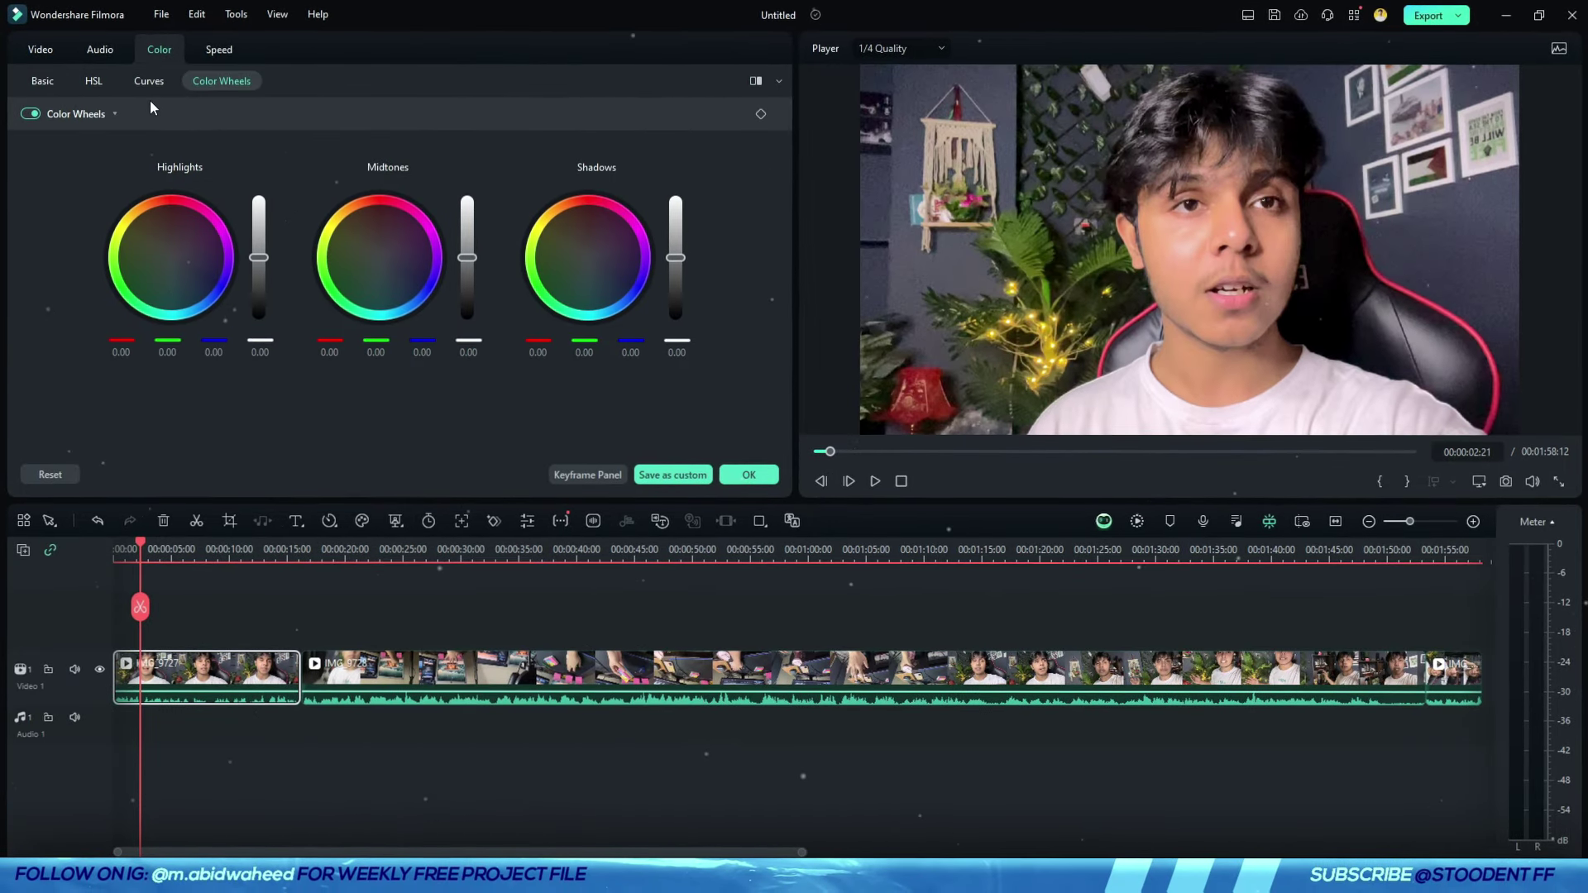
left_click(296, 121)
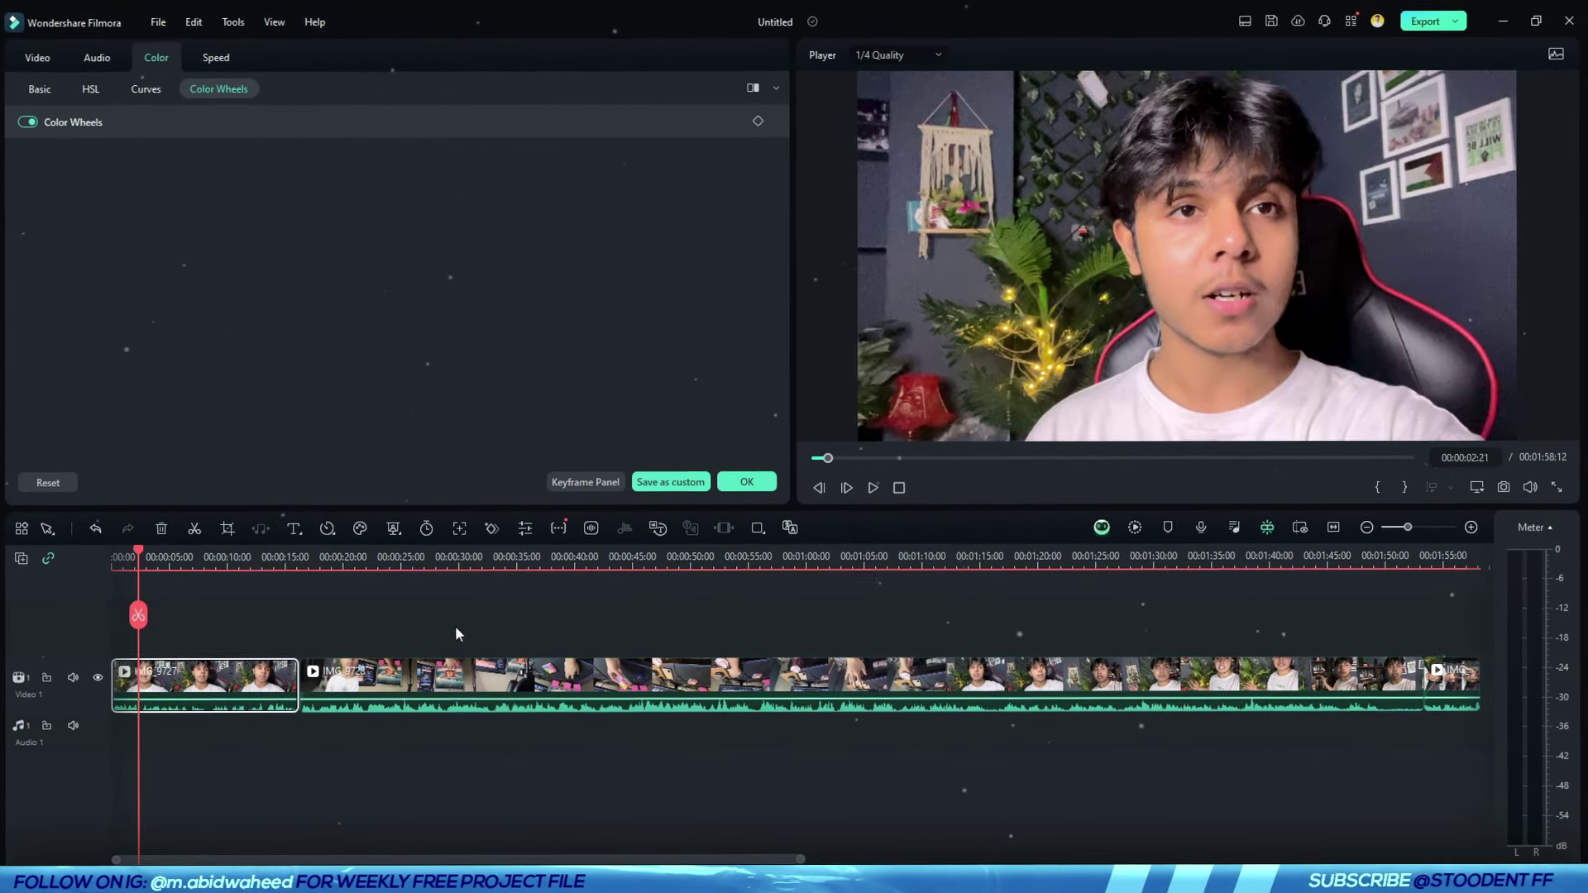
- Play back the graded timeline from the start to check the look and return the playhead to the beginning
left_click_drag(488, 611, 1441, 755)
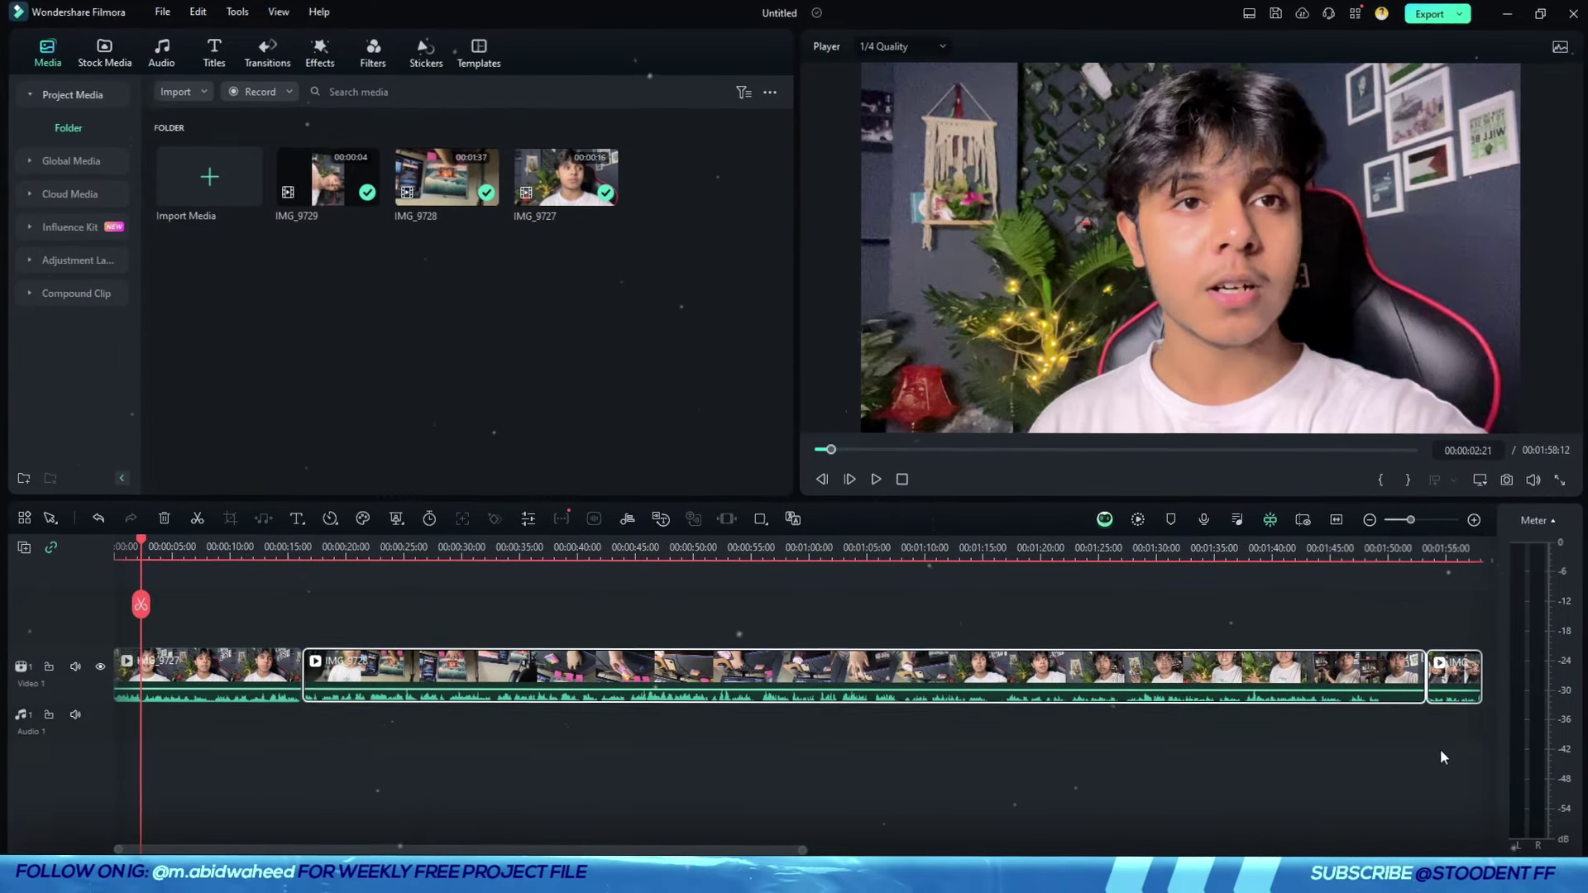
left_click(539, 553)
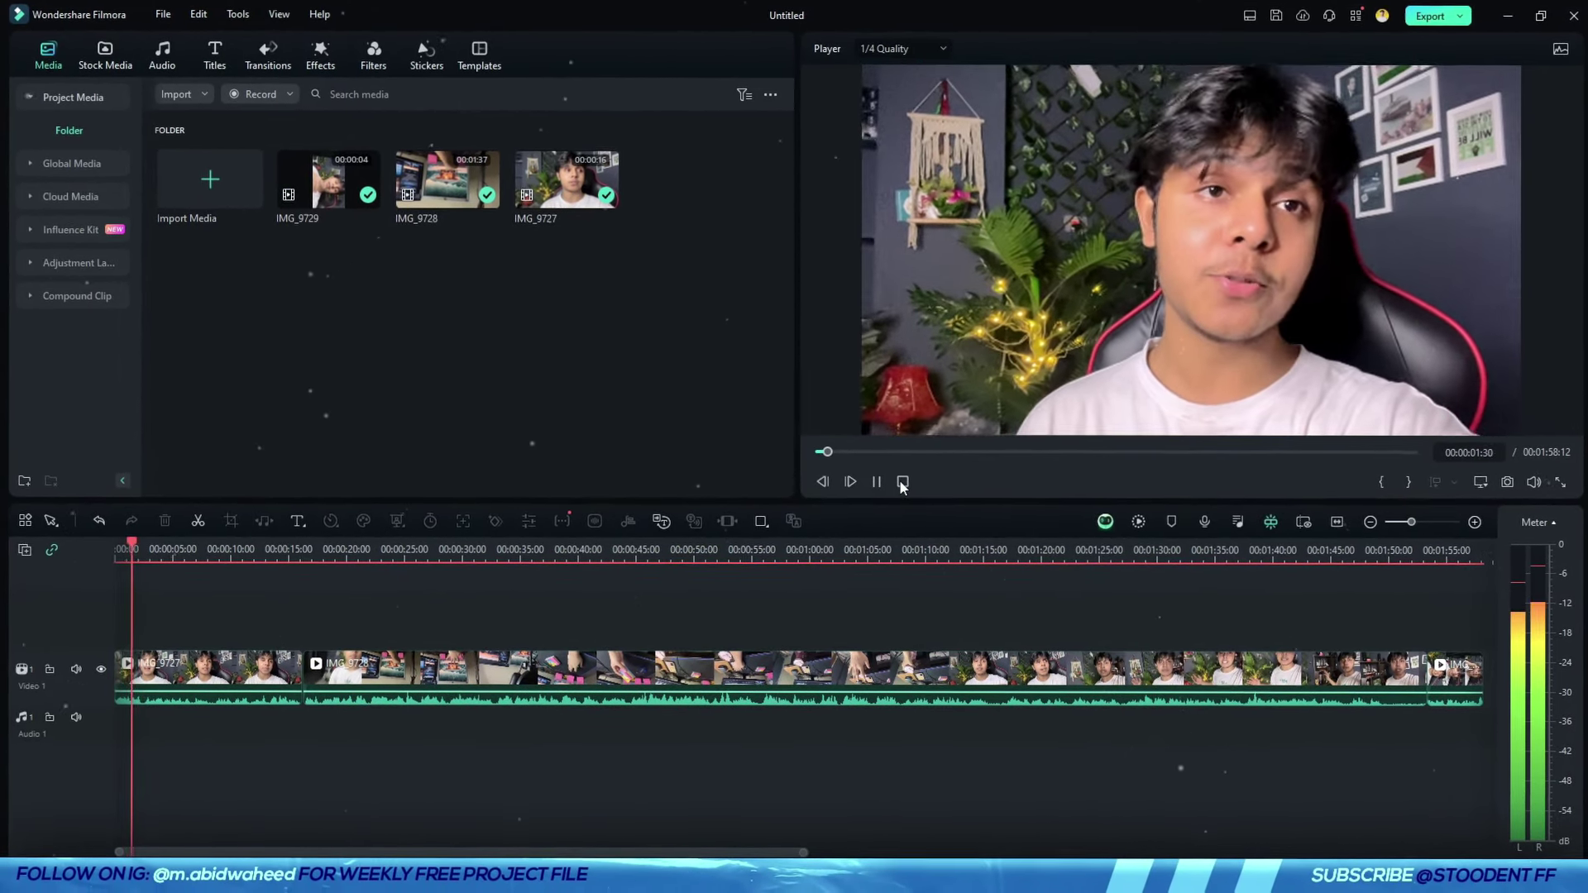
left_click(881, 482)
left_click_drag(667, 383, 787, 331)
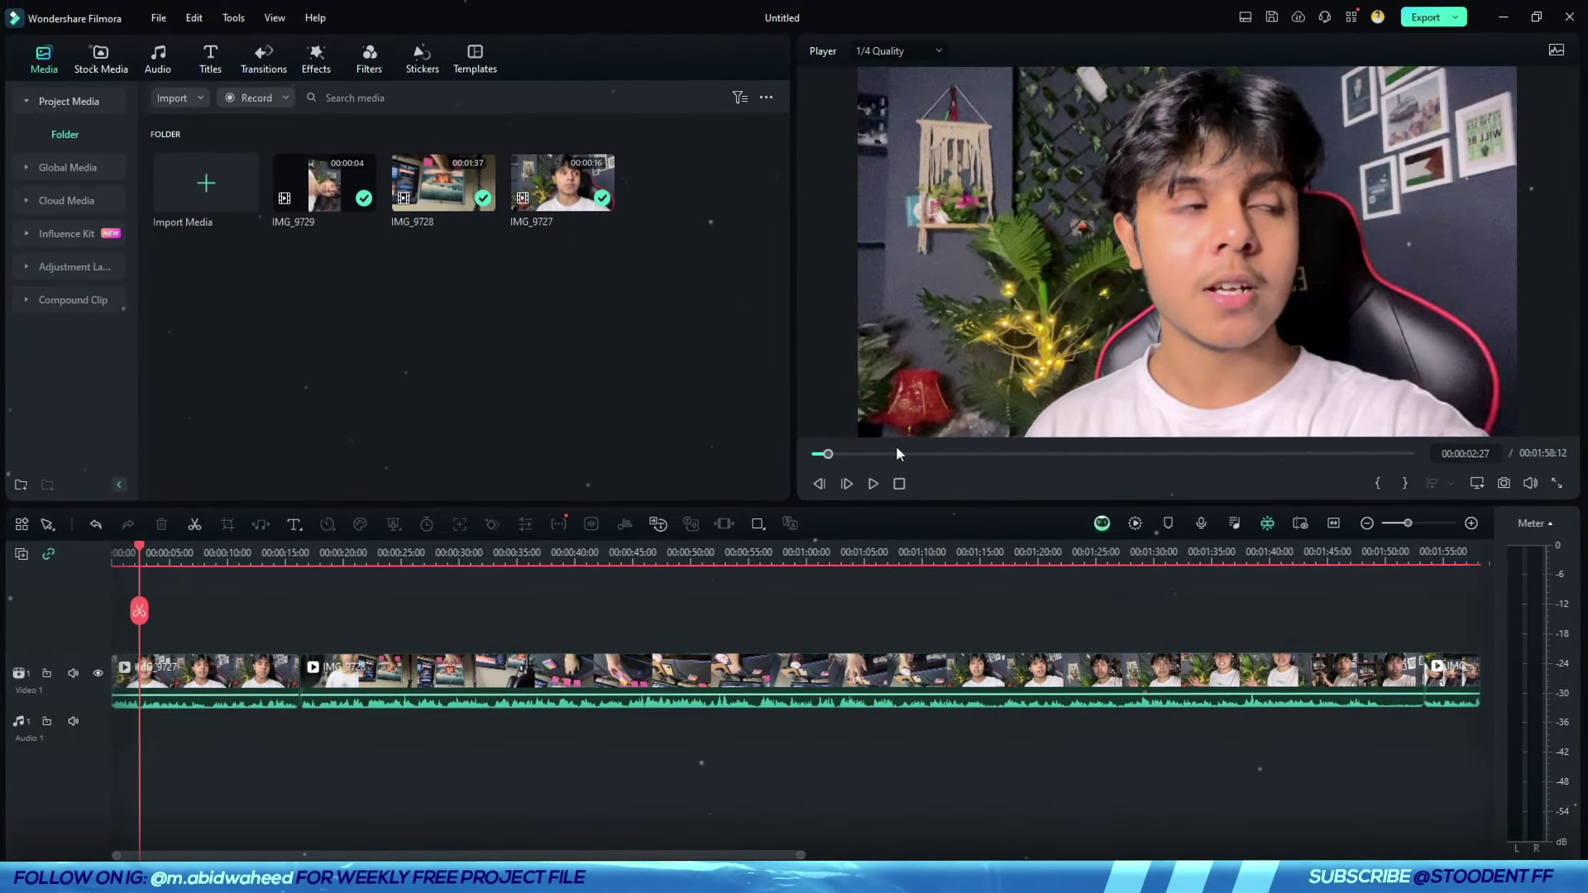
left_click(897, 485)
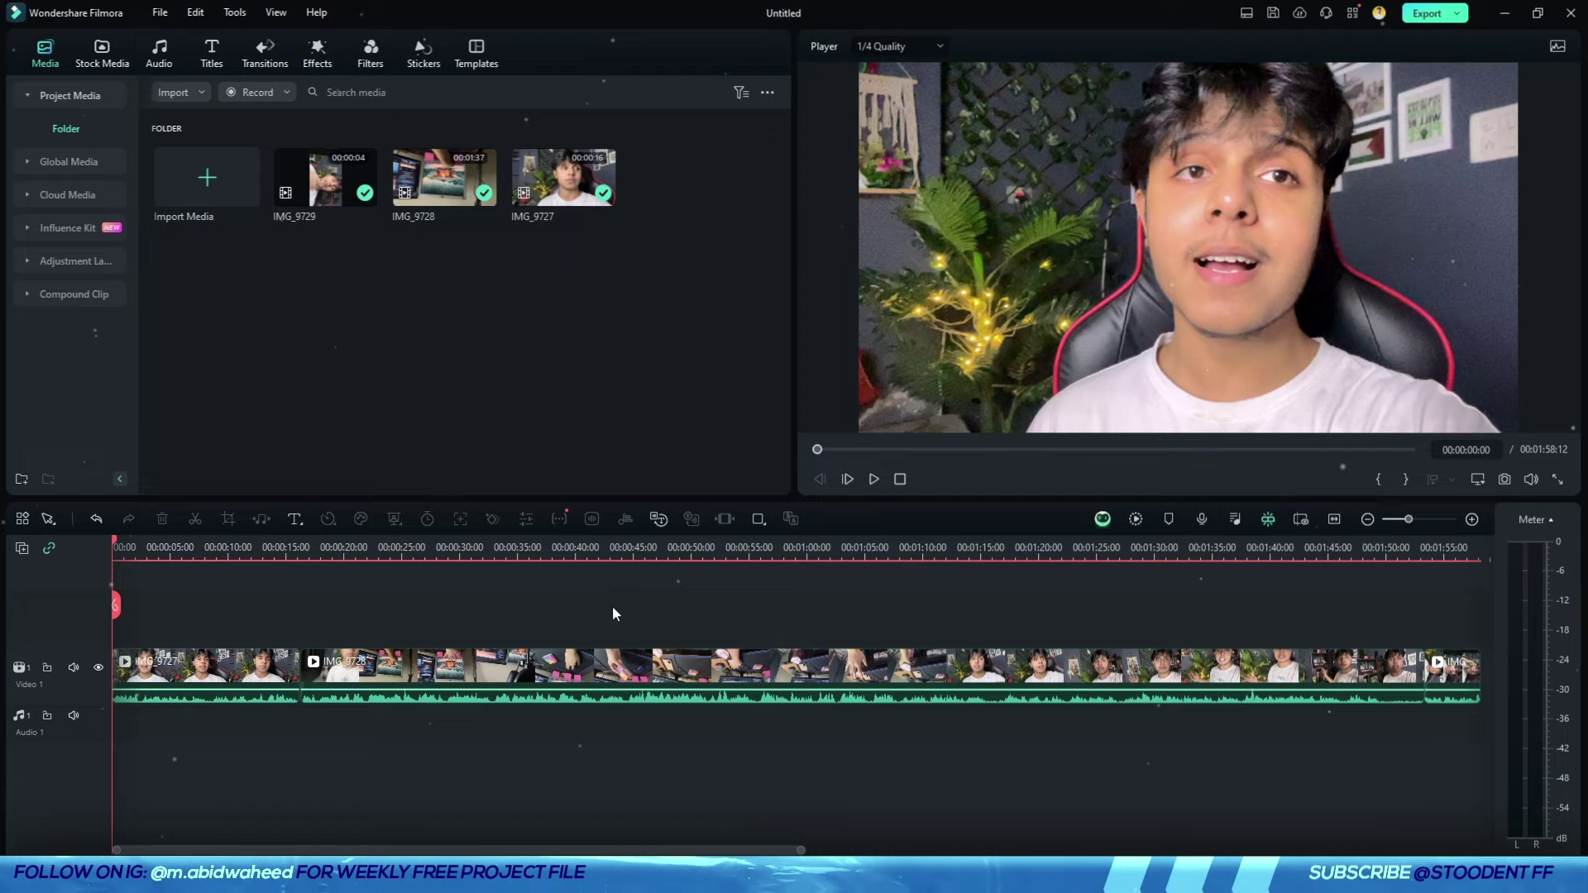
- Apply the Dance equalizer preset to the first clip's audio and preview the sound
double_click(236, 674)
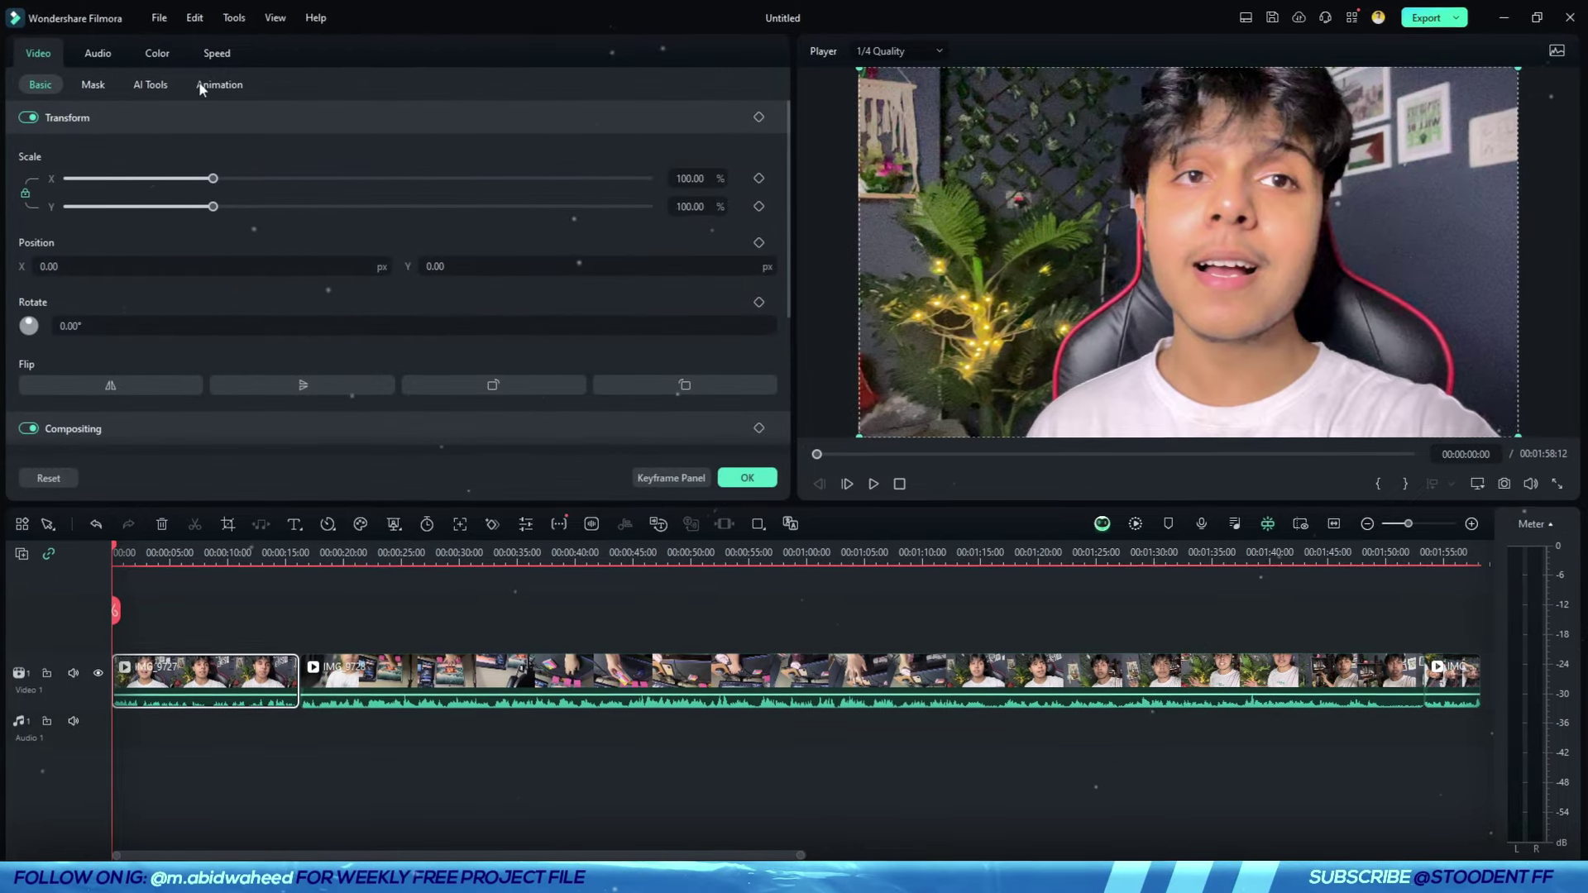
left_click(100, 54)
scroll(364, 291, "down", 5)
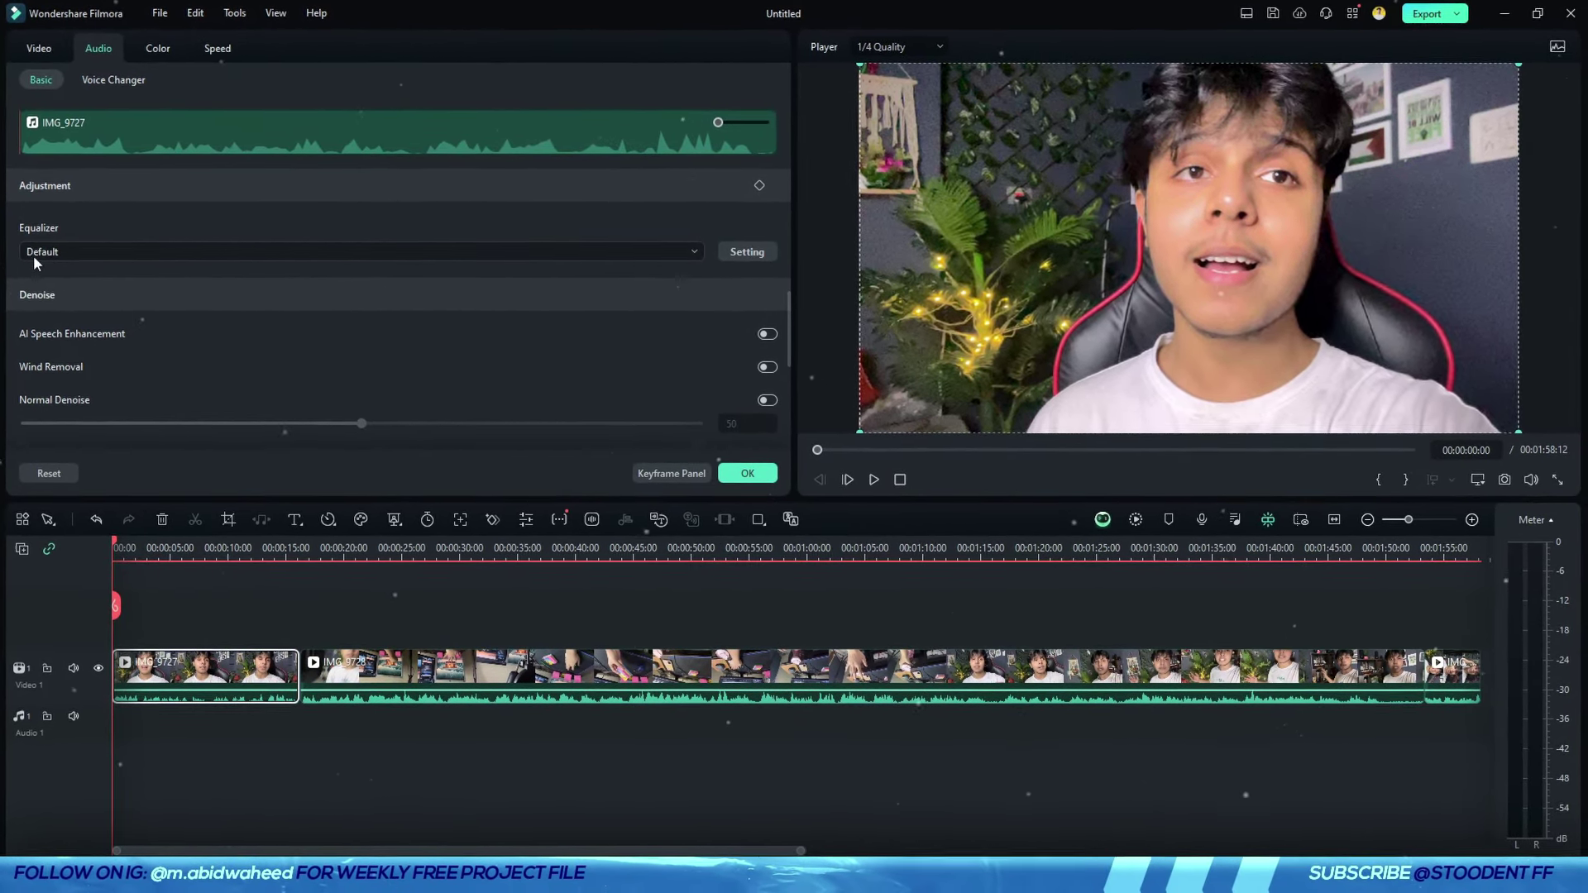
left_click(49, 251)
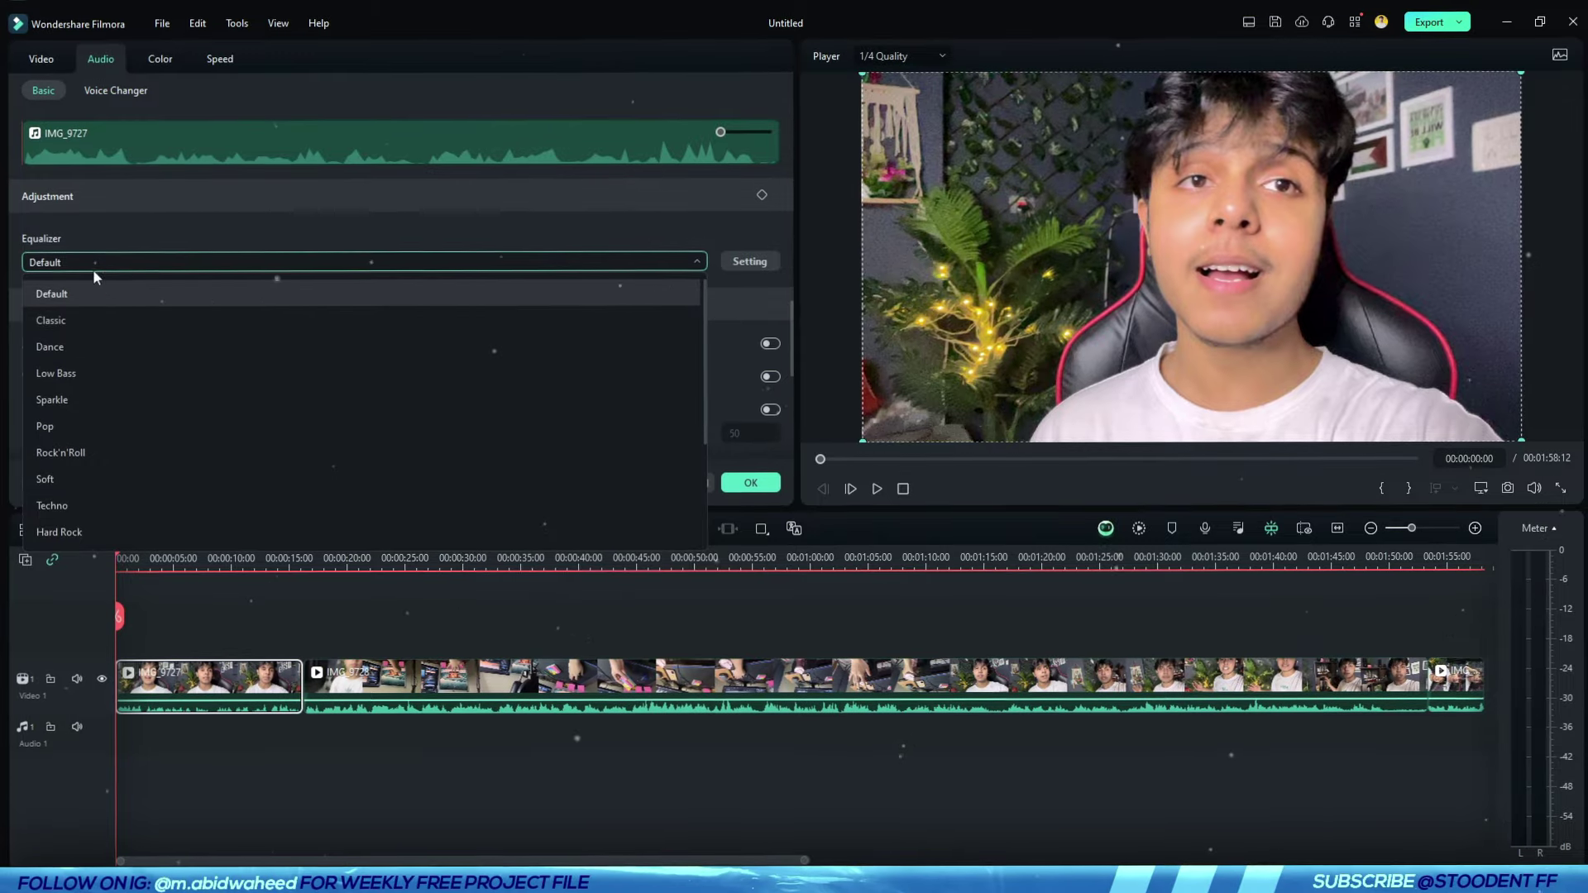
left_click(51, 347)
key("space")
key("space")
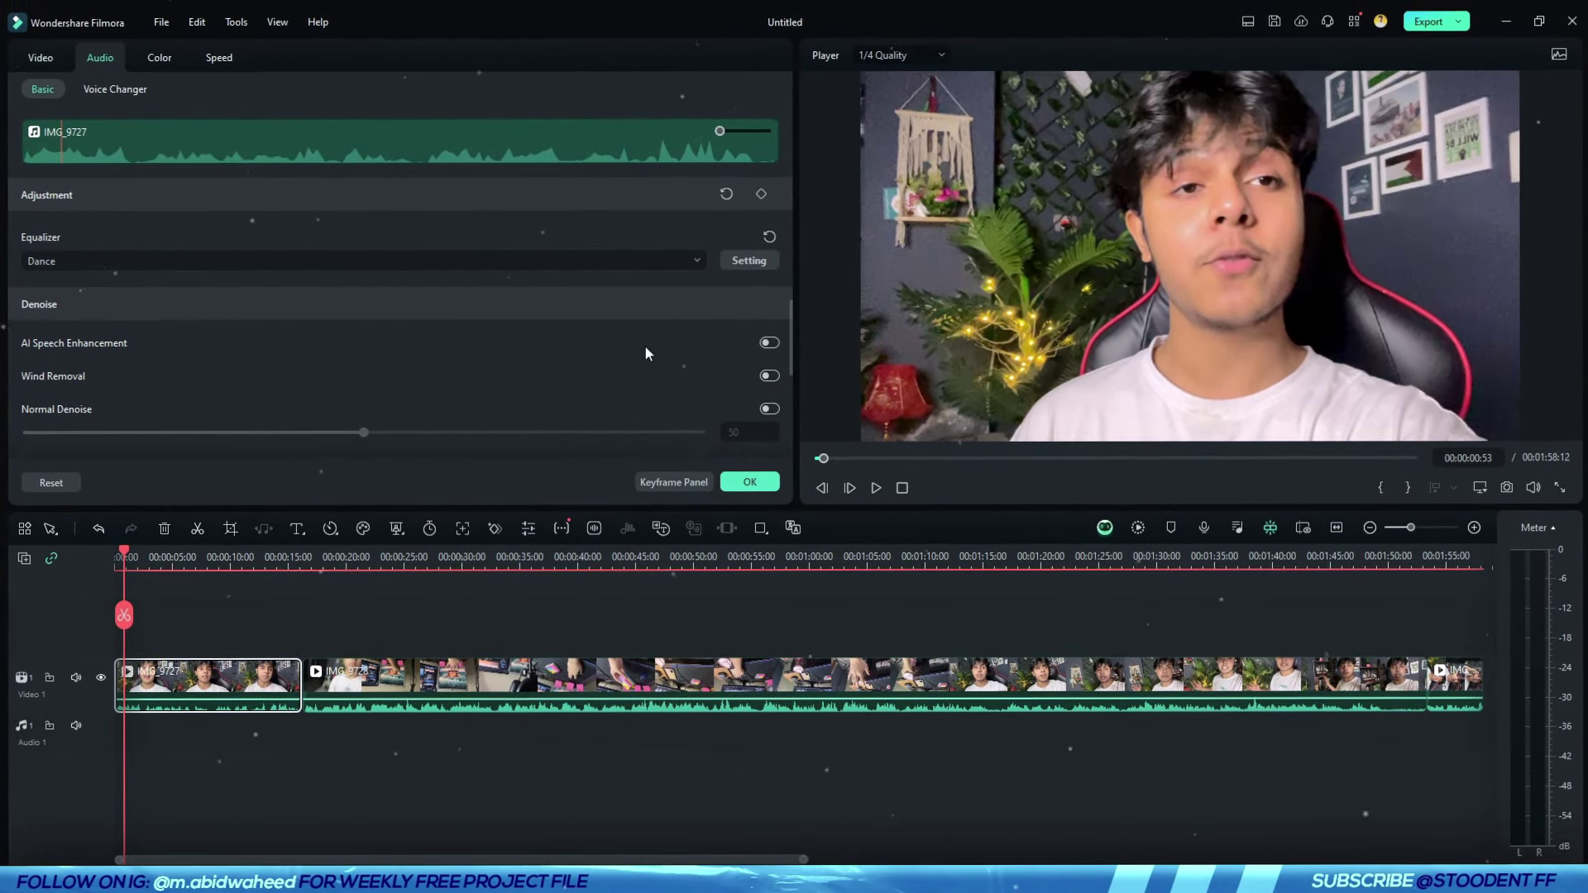
- Try AI Speech Enhancement on the first clip's audio, preview the sound and turn it off again
left_click(769, 341)
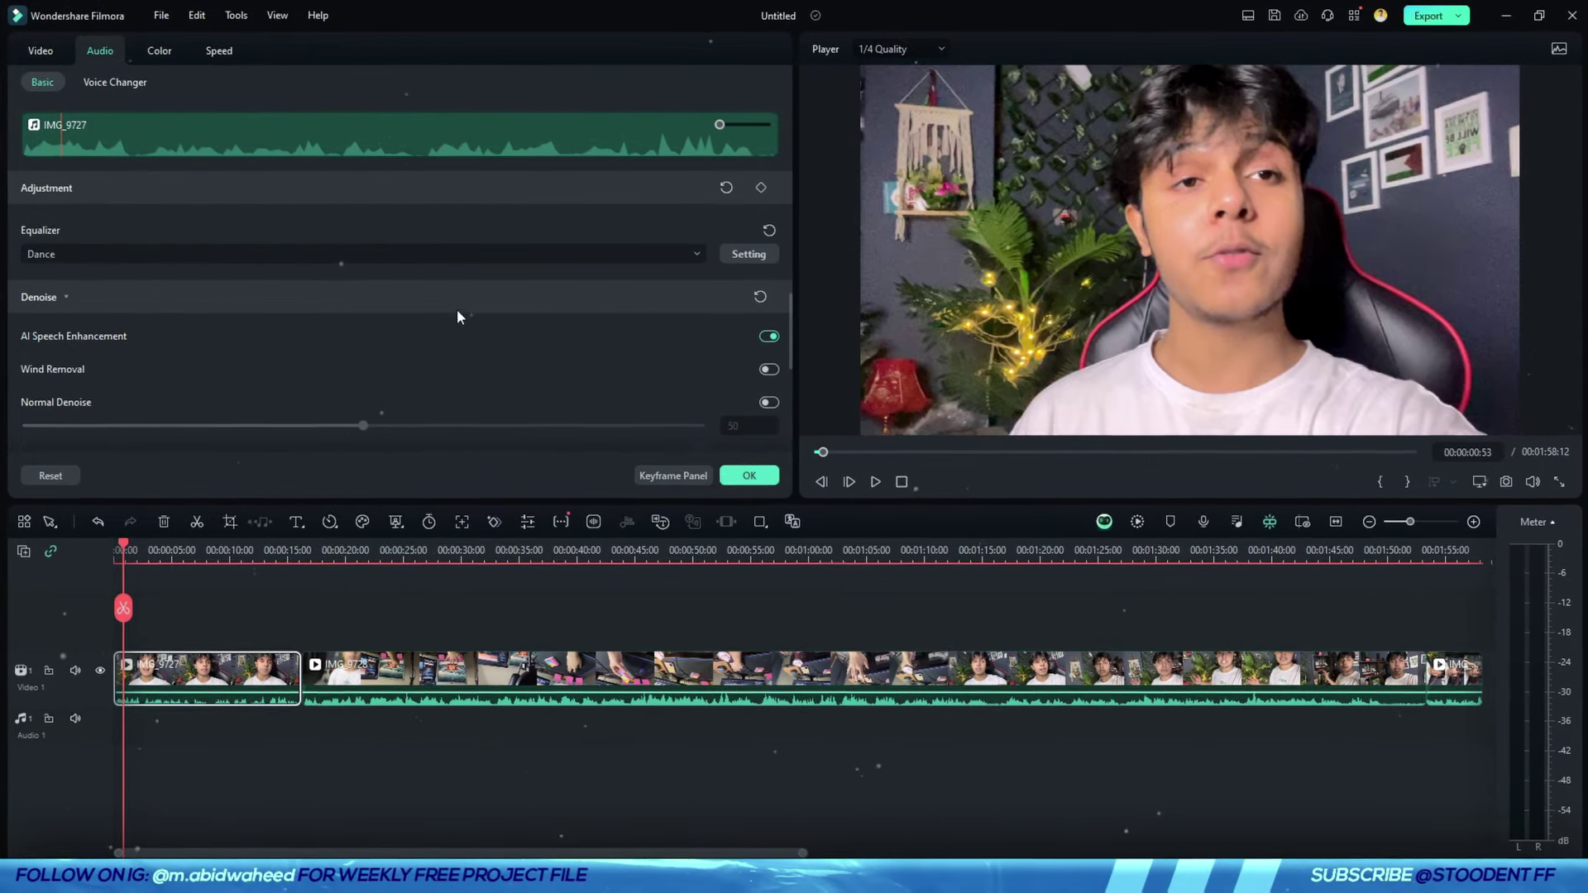
scroll(569, 319, "down", 2)
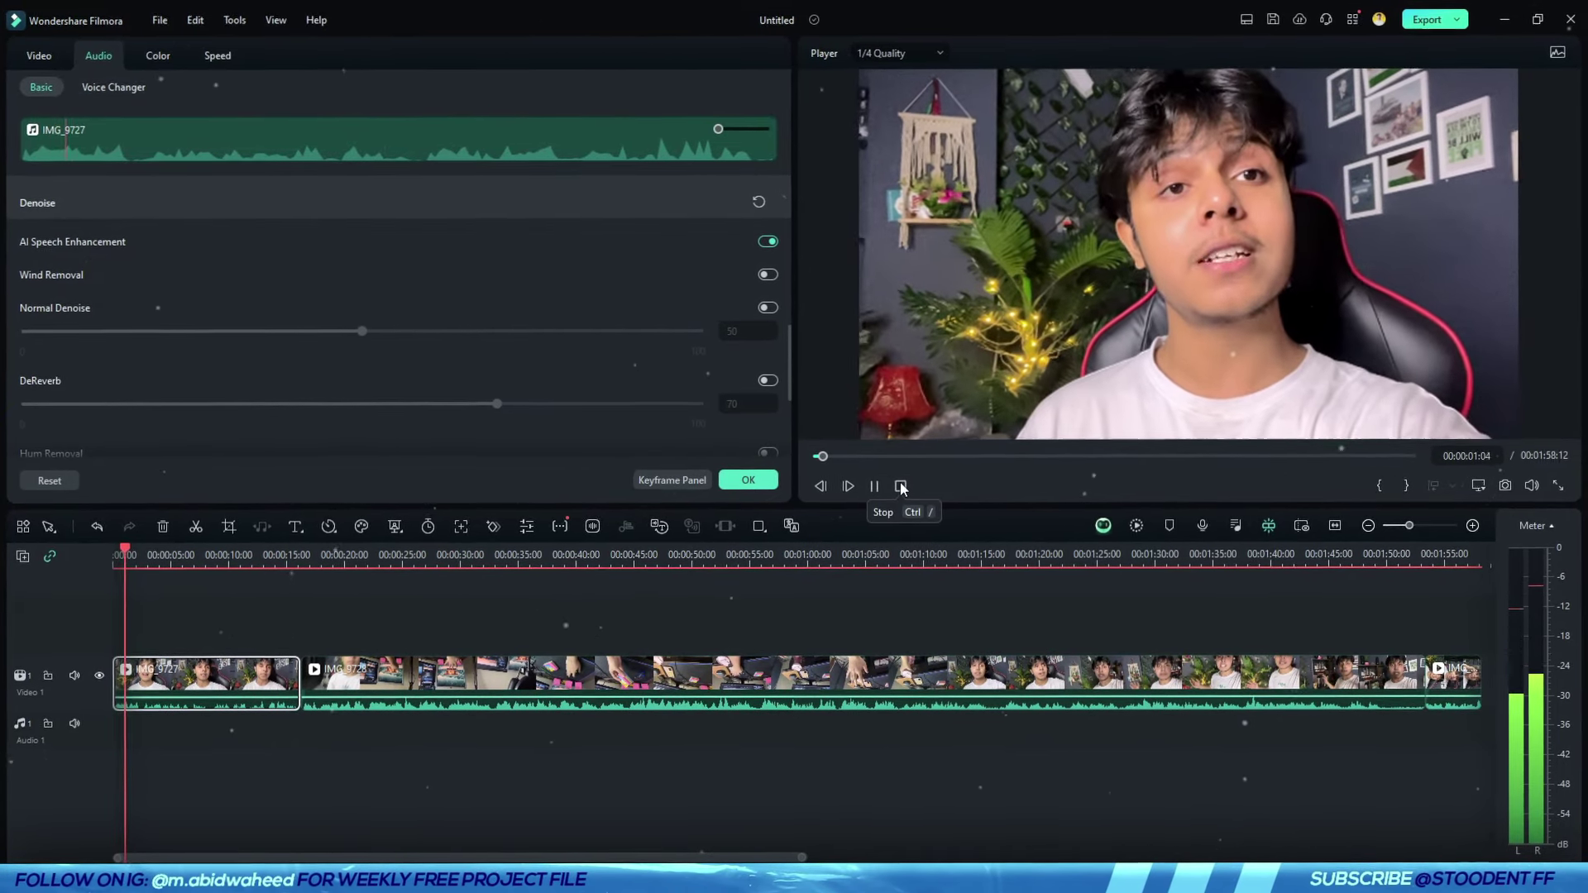
left_click(898, 487)
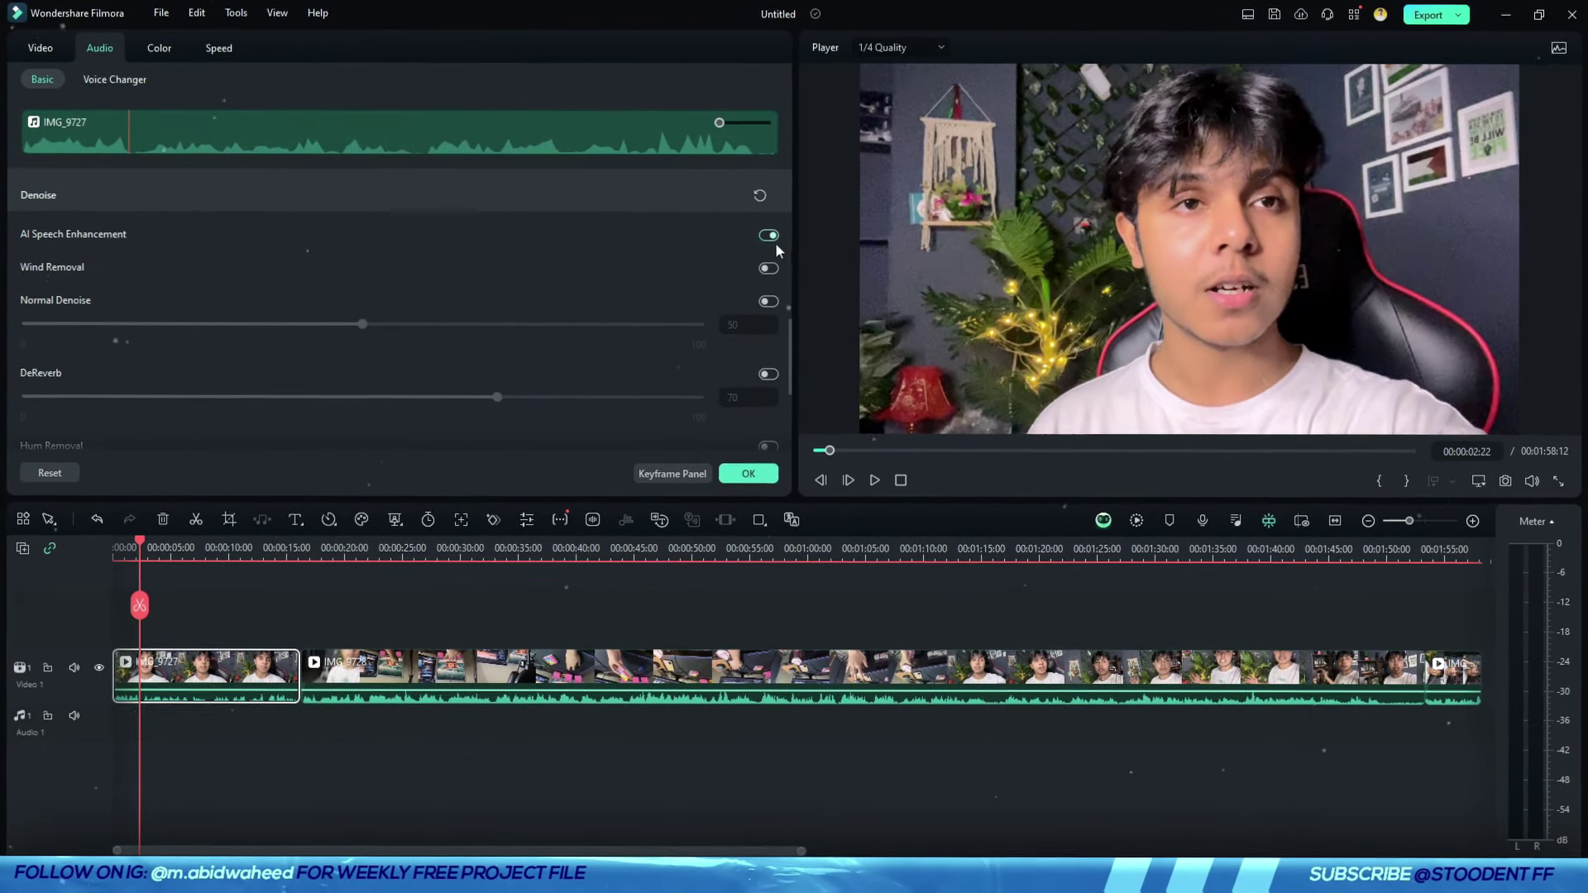
left_click(769, 232)
- Turn on Wind Removal for the first clip's audio and preview the sound from the start
left_click(770, 265)
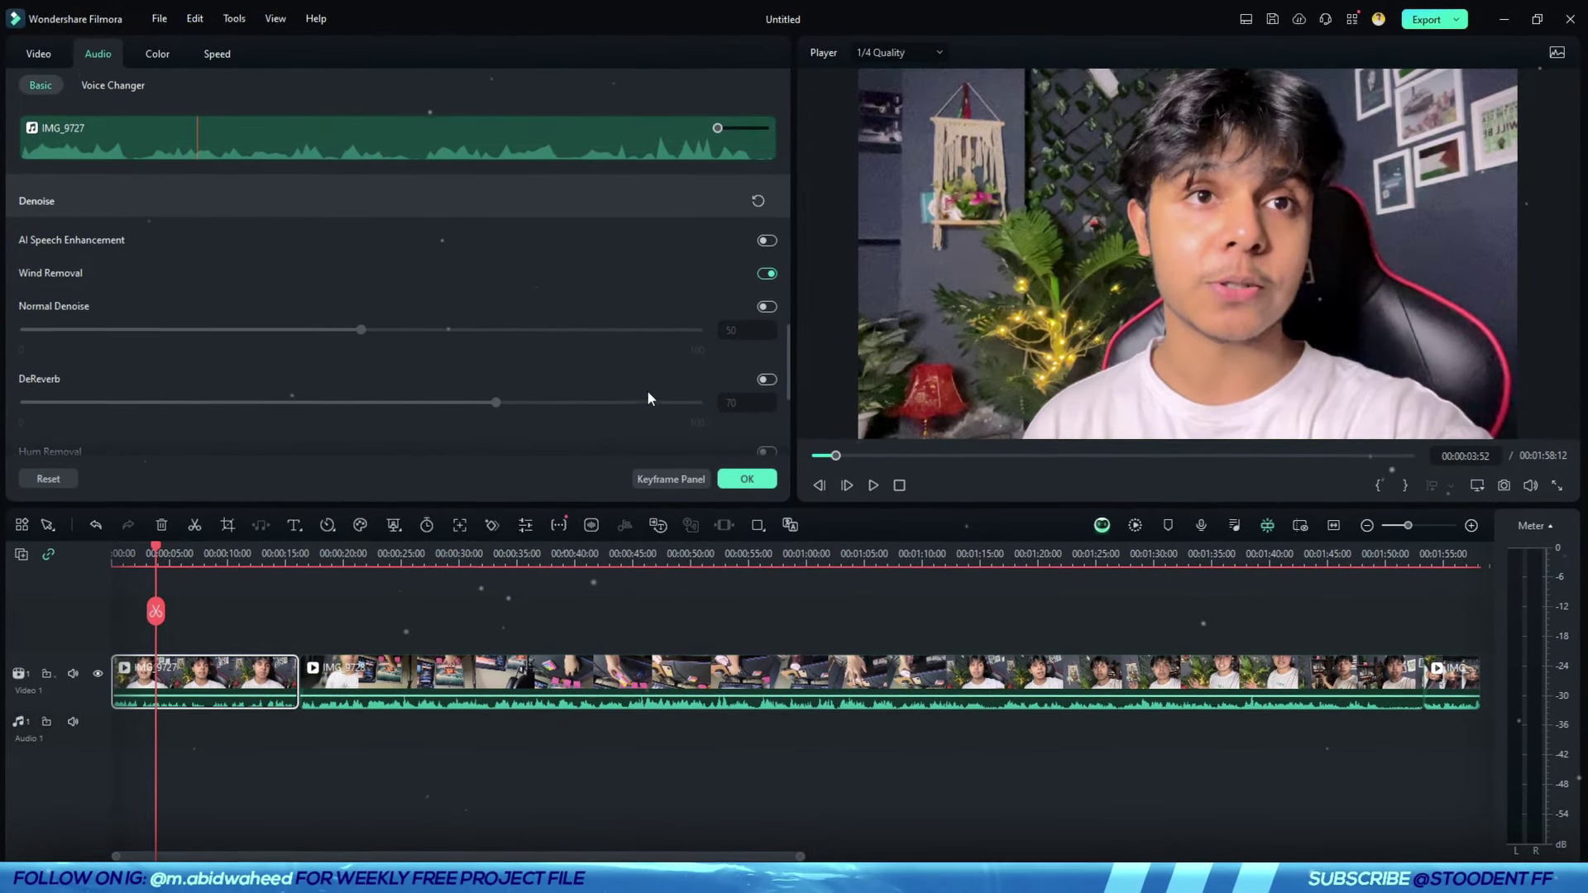
left_click(900, 489)
key("space")
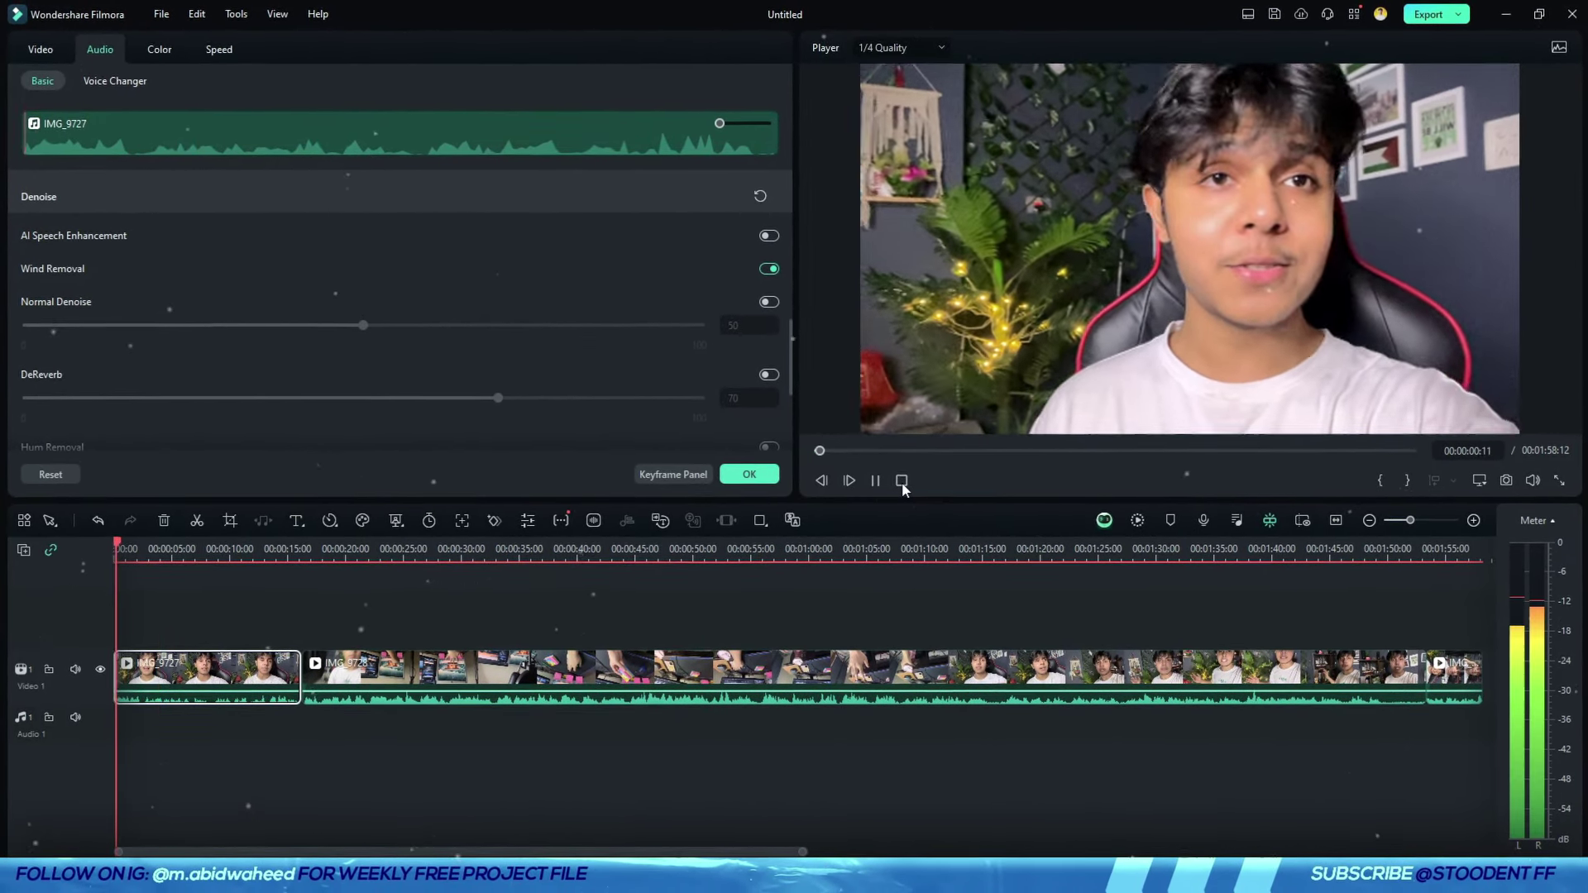
key("space")
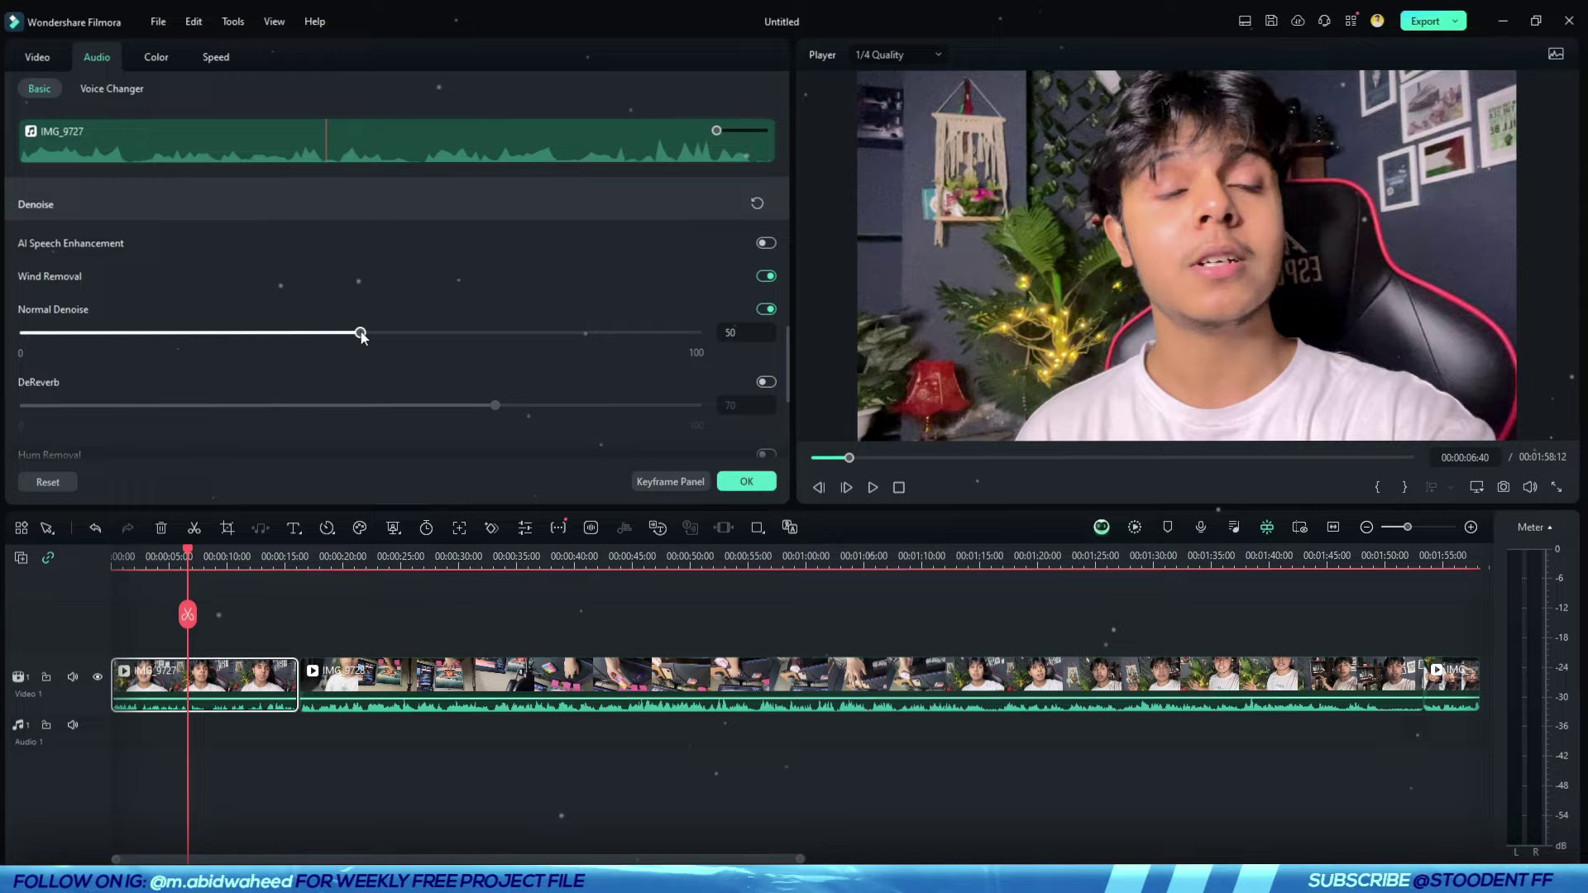
- Try Normal Denoise at level 5 on the first clip's audio, preview the sound and switch the option off
left_click_drag(124, 333, 56, 333)
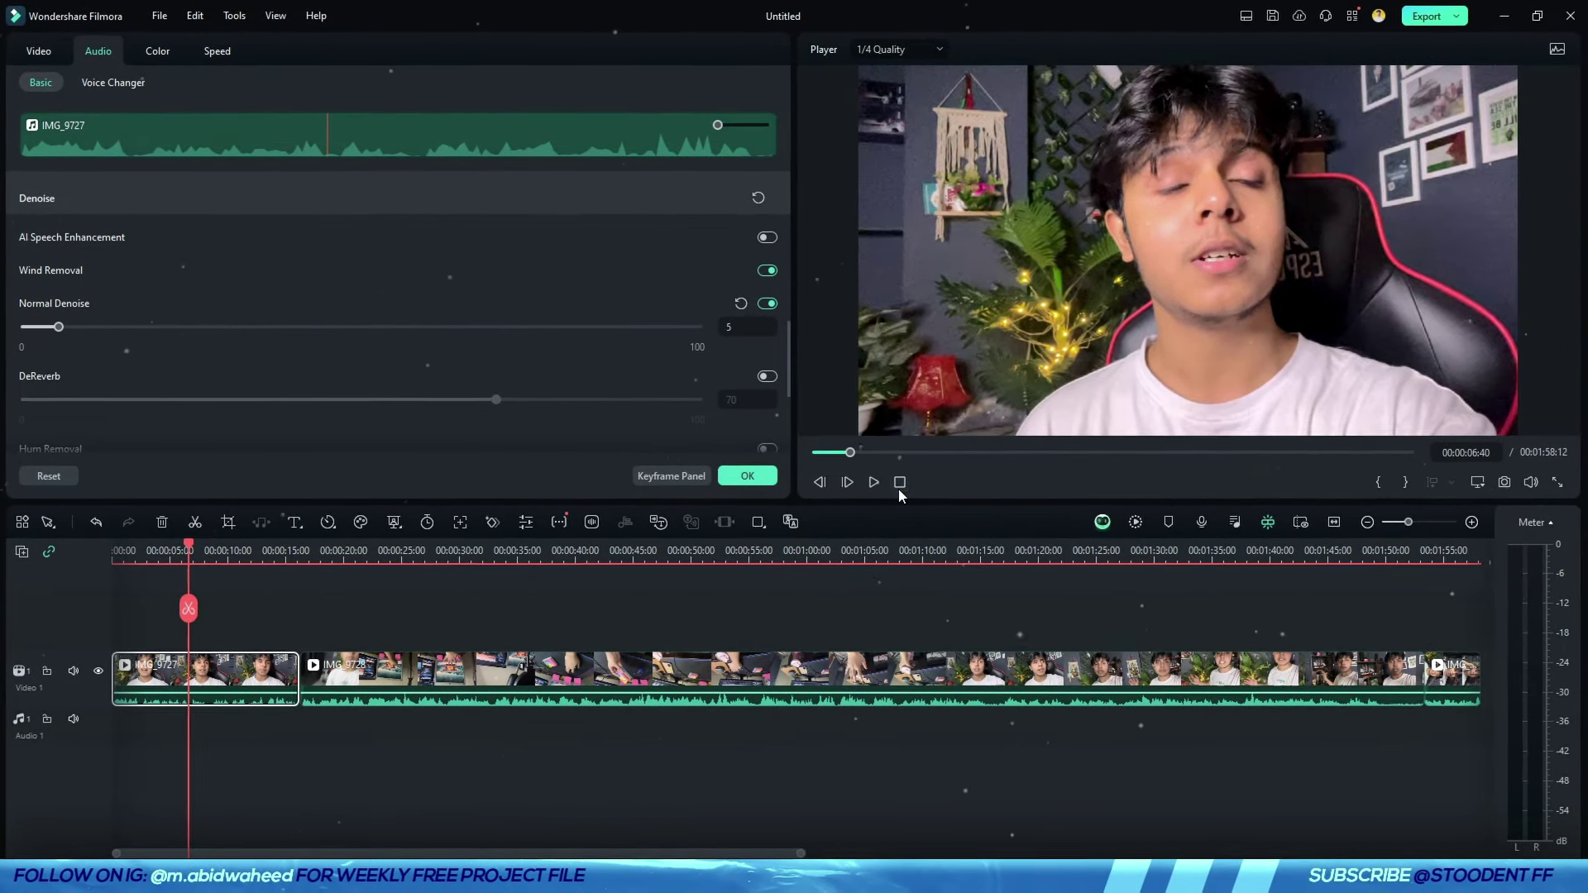
left_click(903, 486)
key("space")
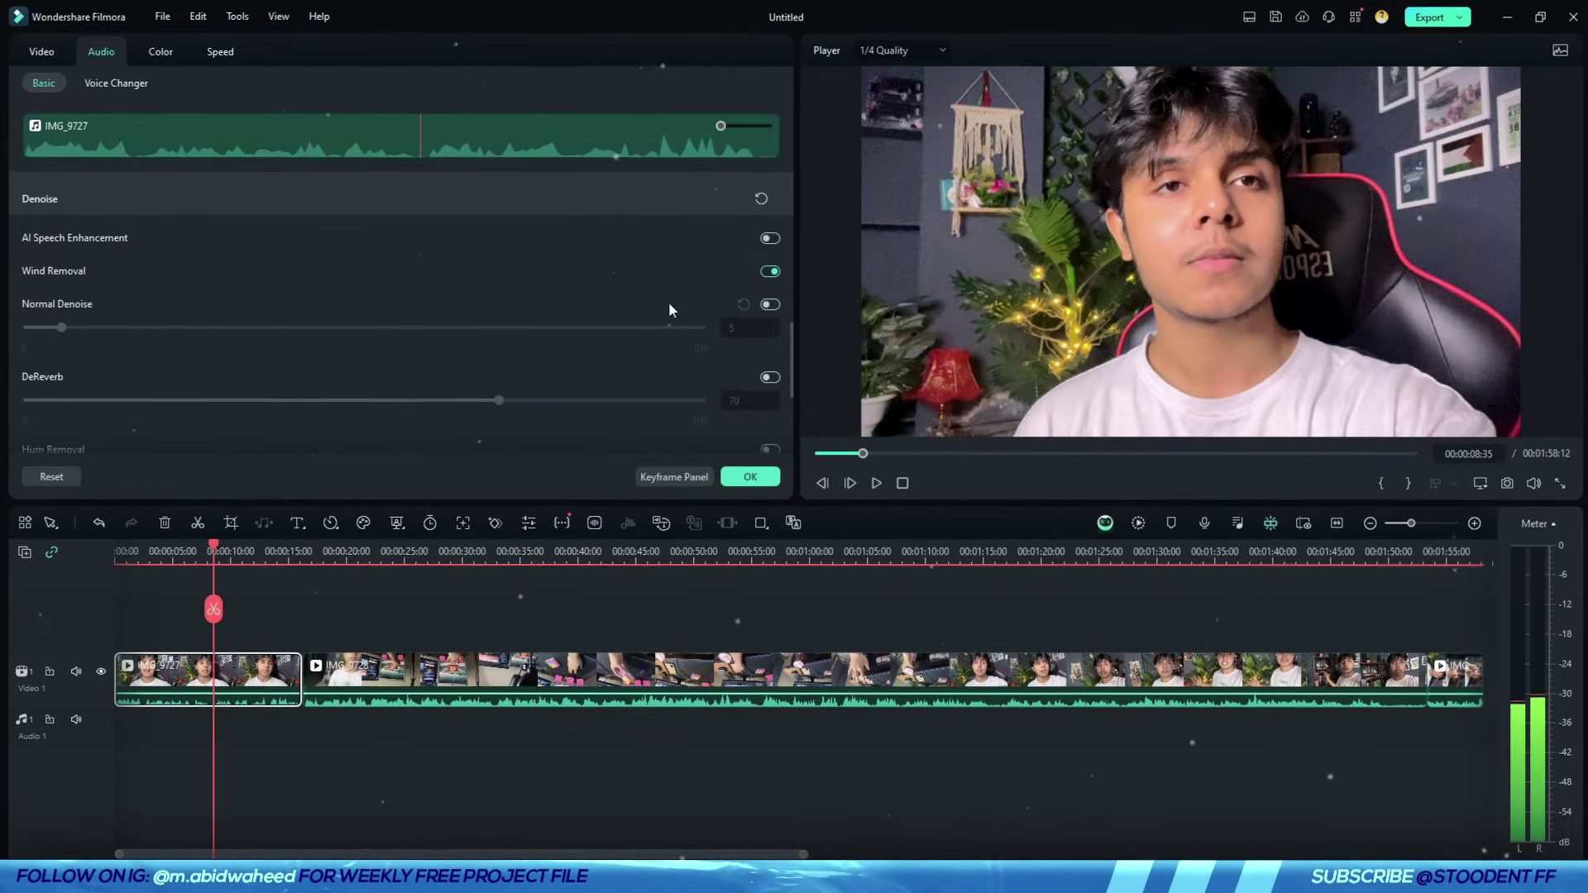
scroll(114, 252, "down", 2)
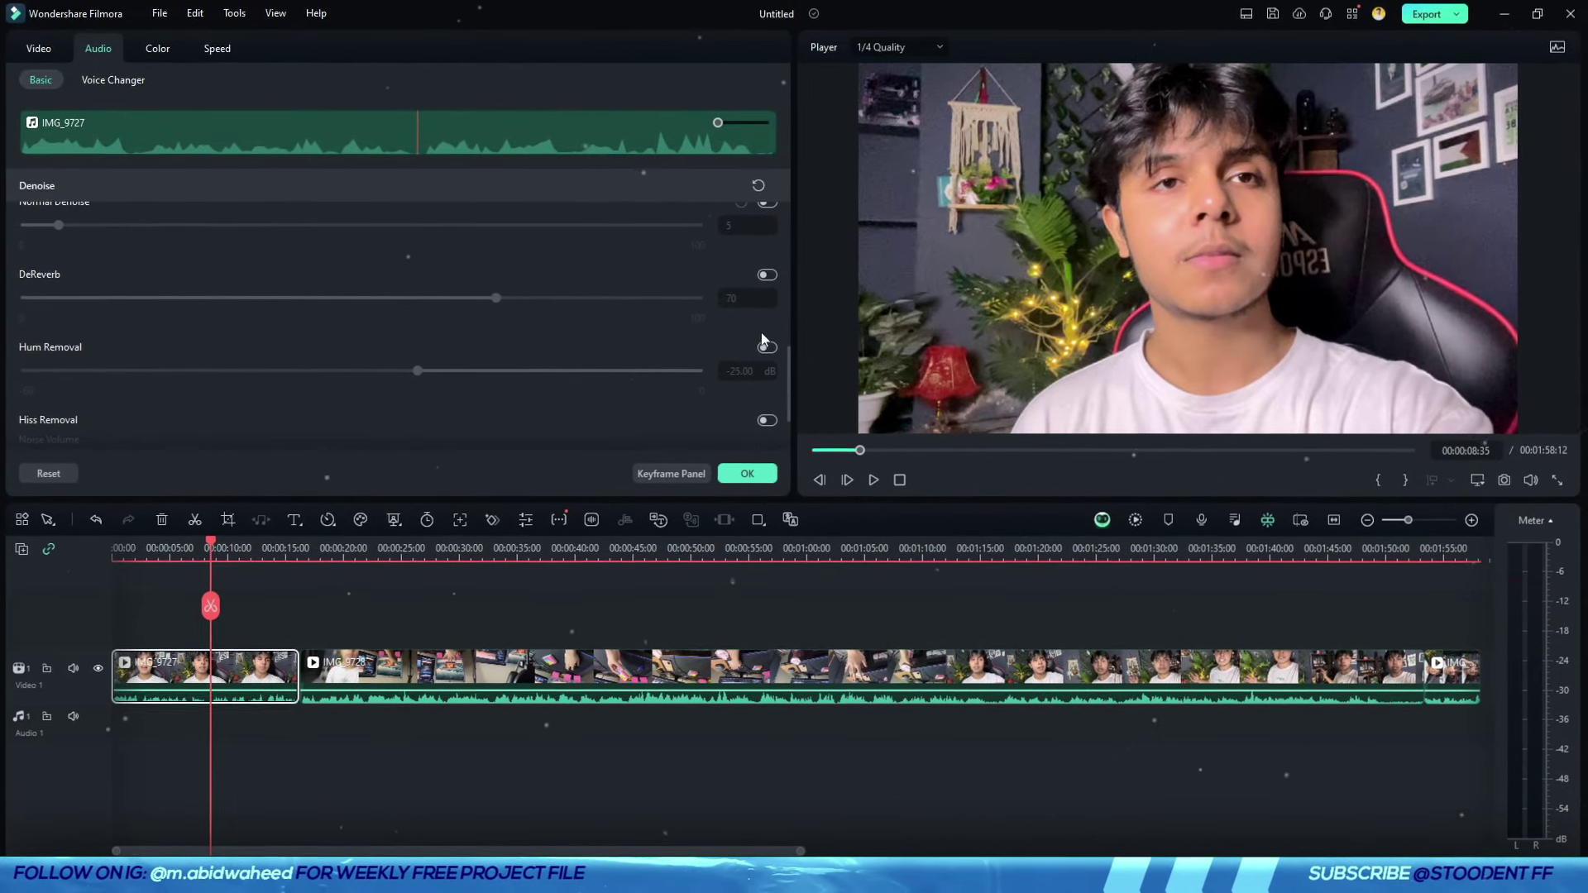
- Turn on DeReverb for the first clip's audio, preview the sound and set the level to 13
left_click(767, 275)
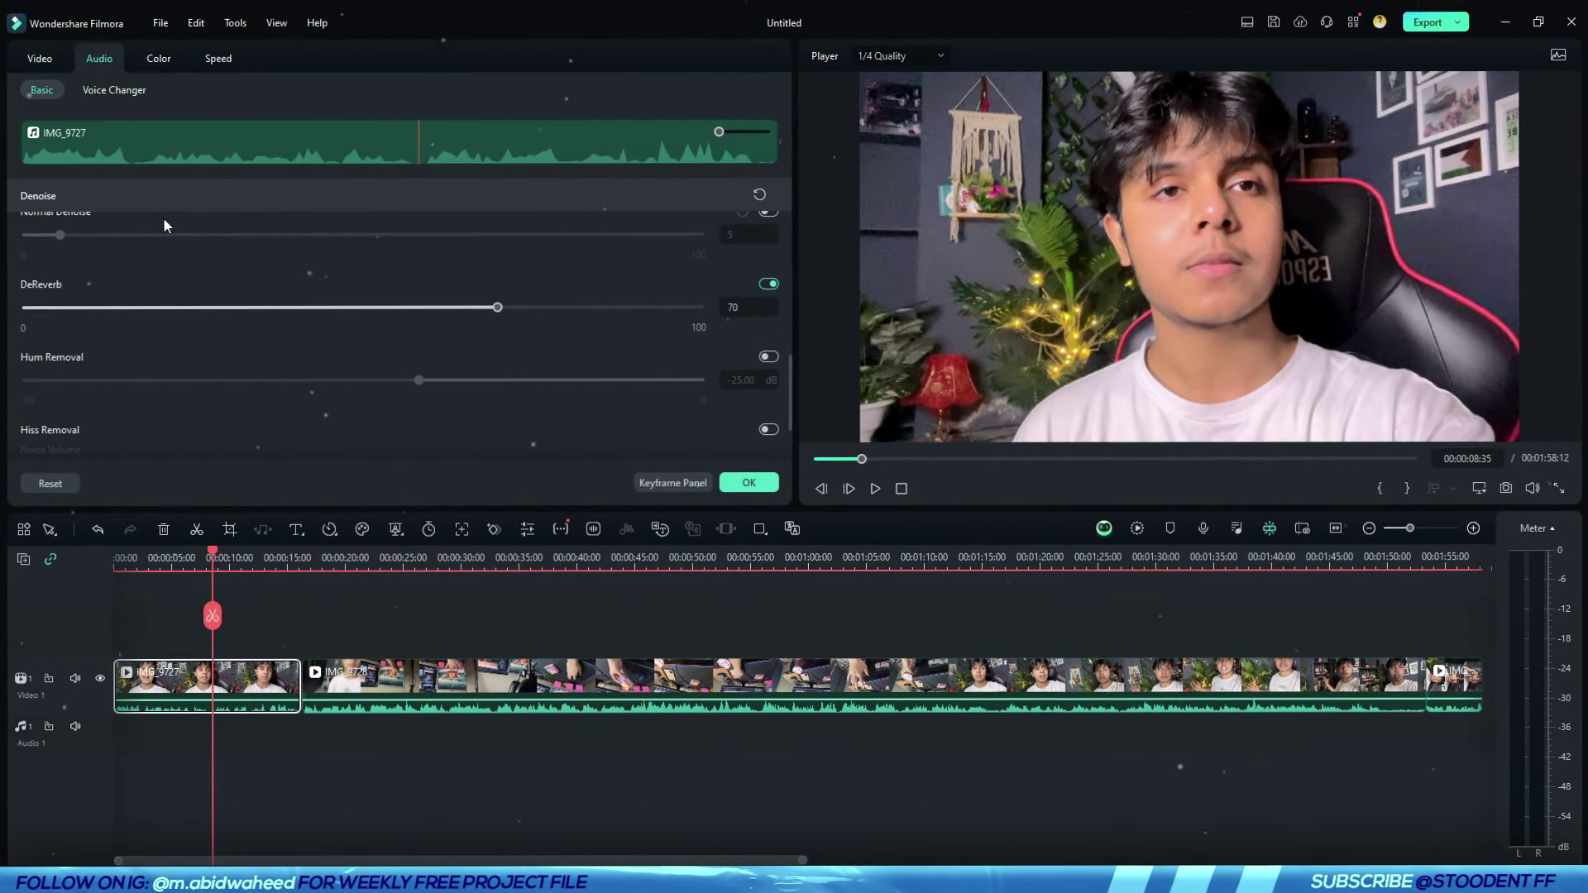
key("space")
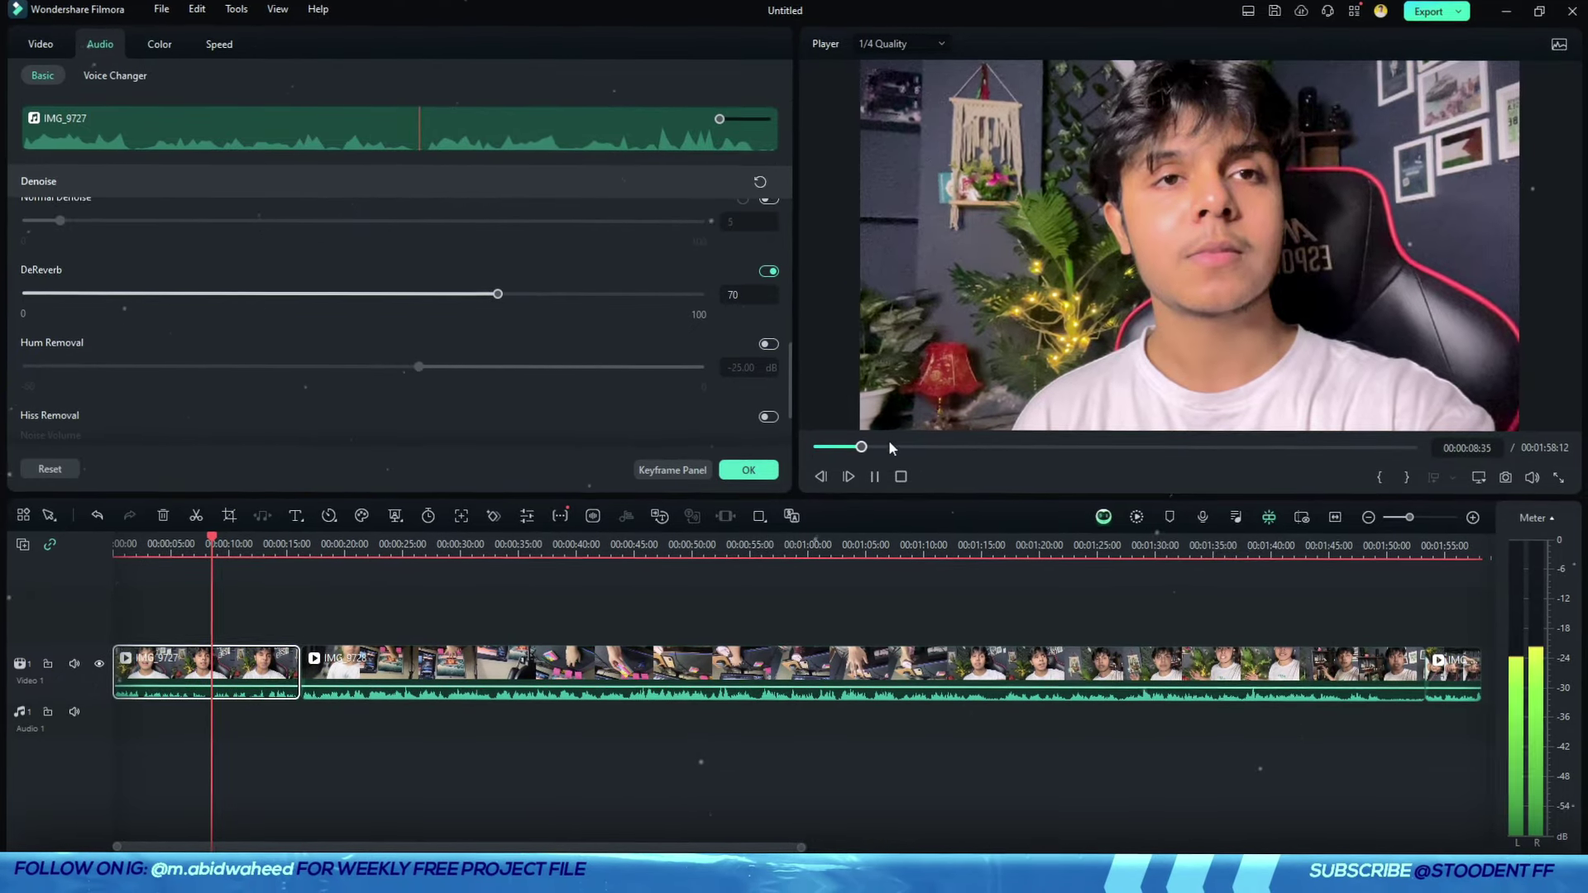
left_click(901, 477)
left_click_drag(497, 294, 37, 295)
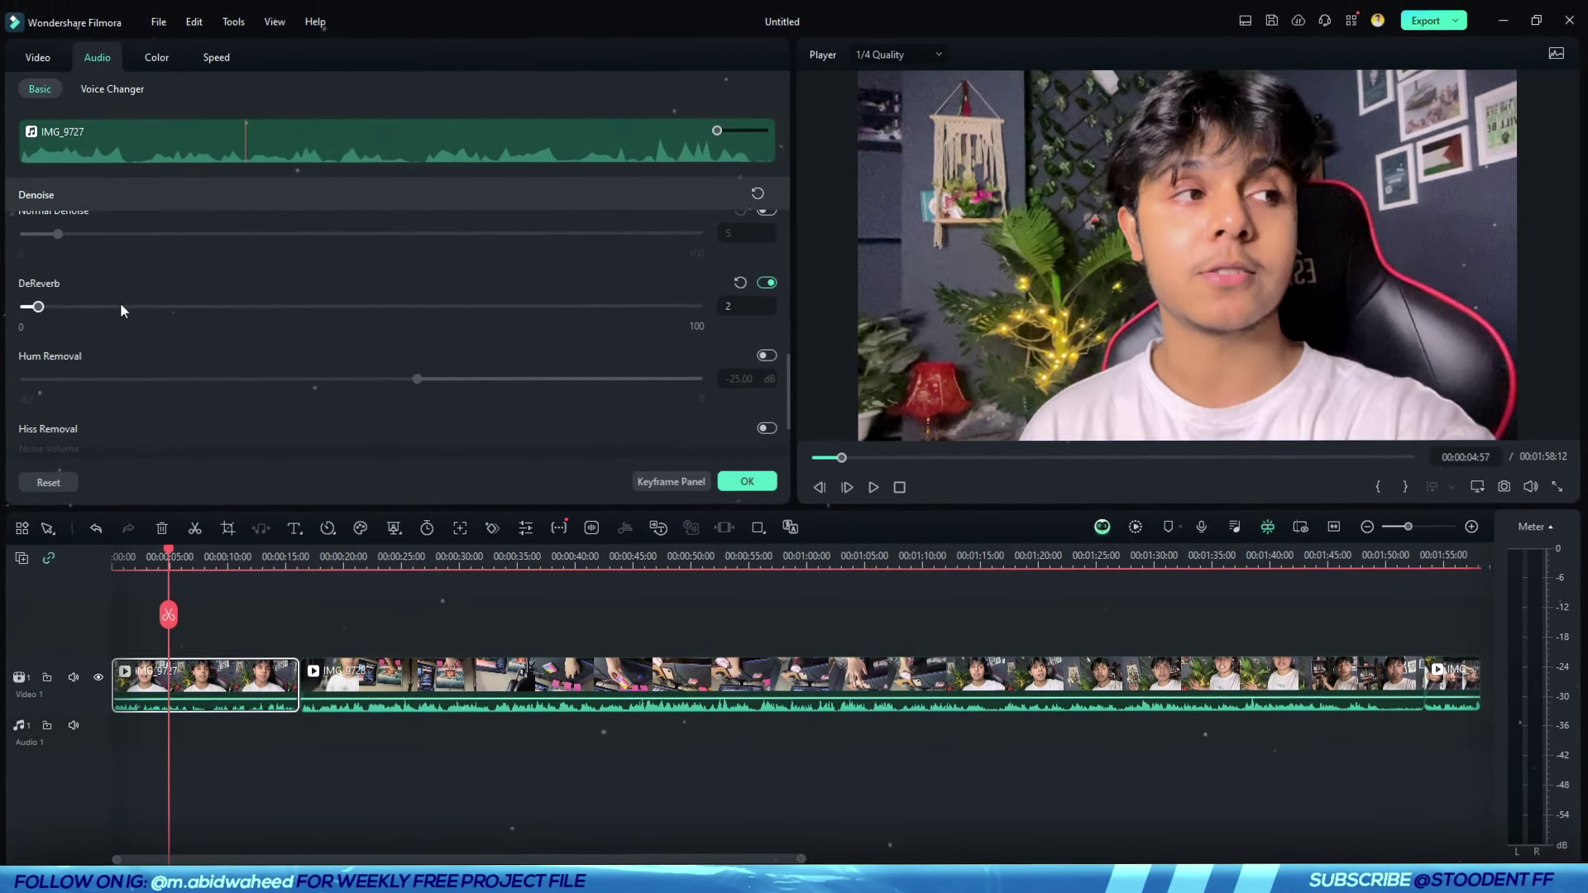
left_click(111, 307)
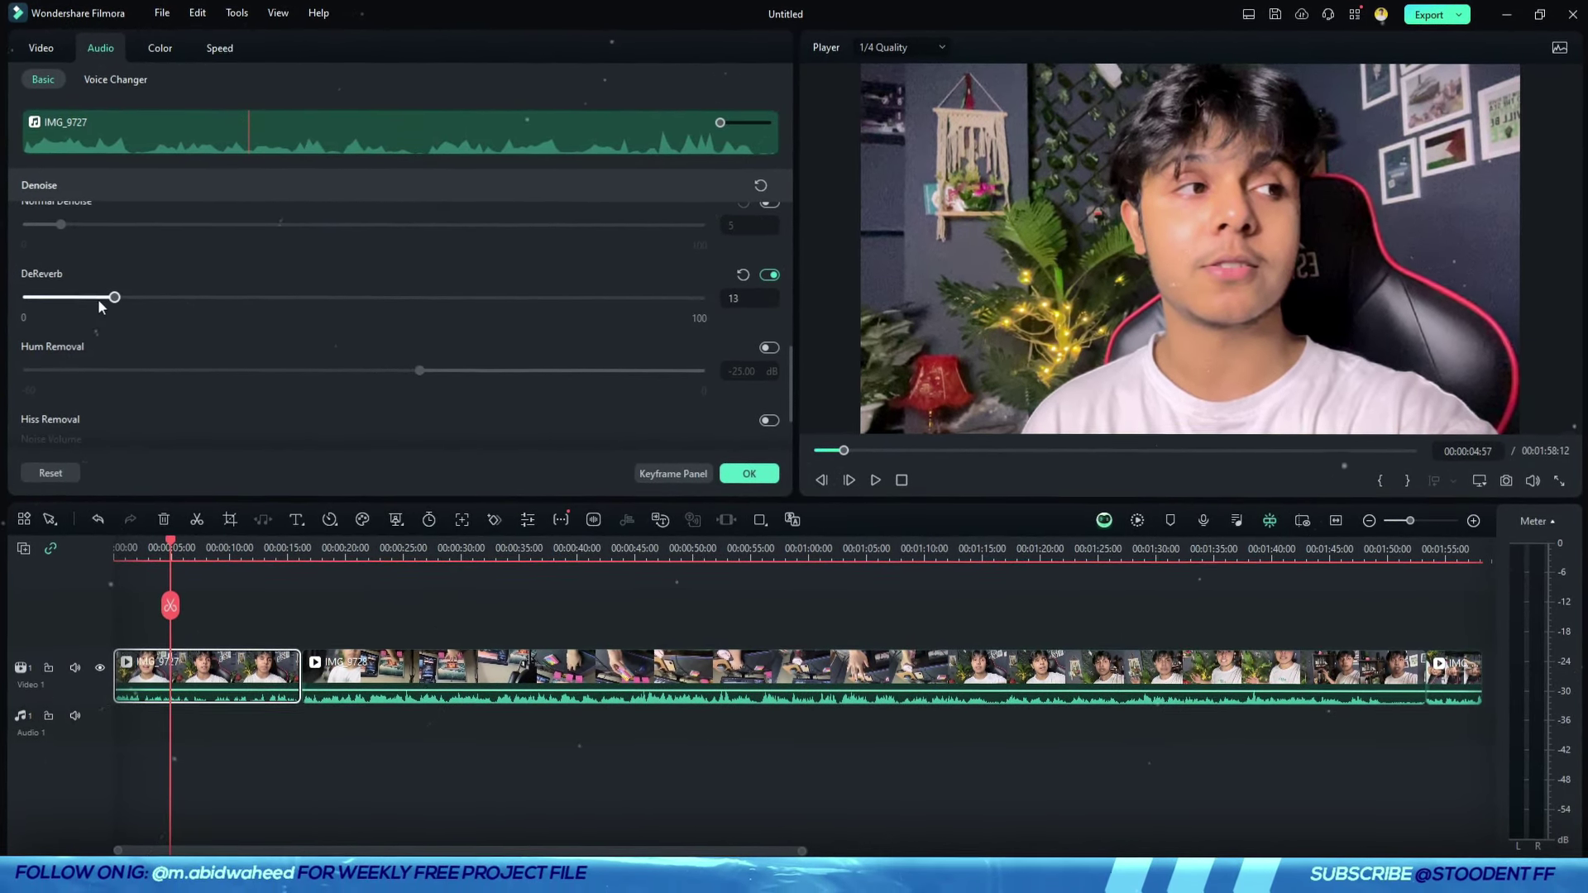
- Preview the first clip's cleaned-up audio from the start of the timeline and stop the playback
scroll(345, 426, "down", 3)
left_click(901, 485)
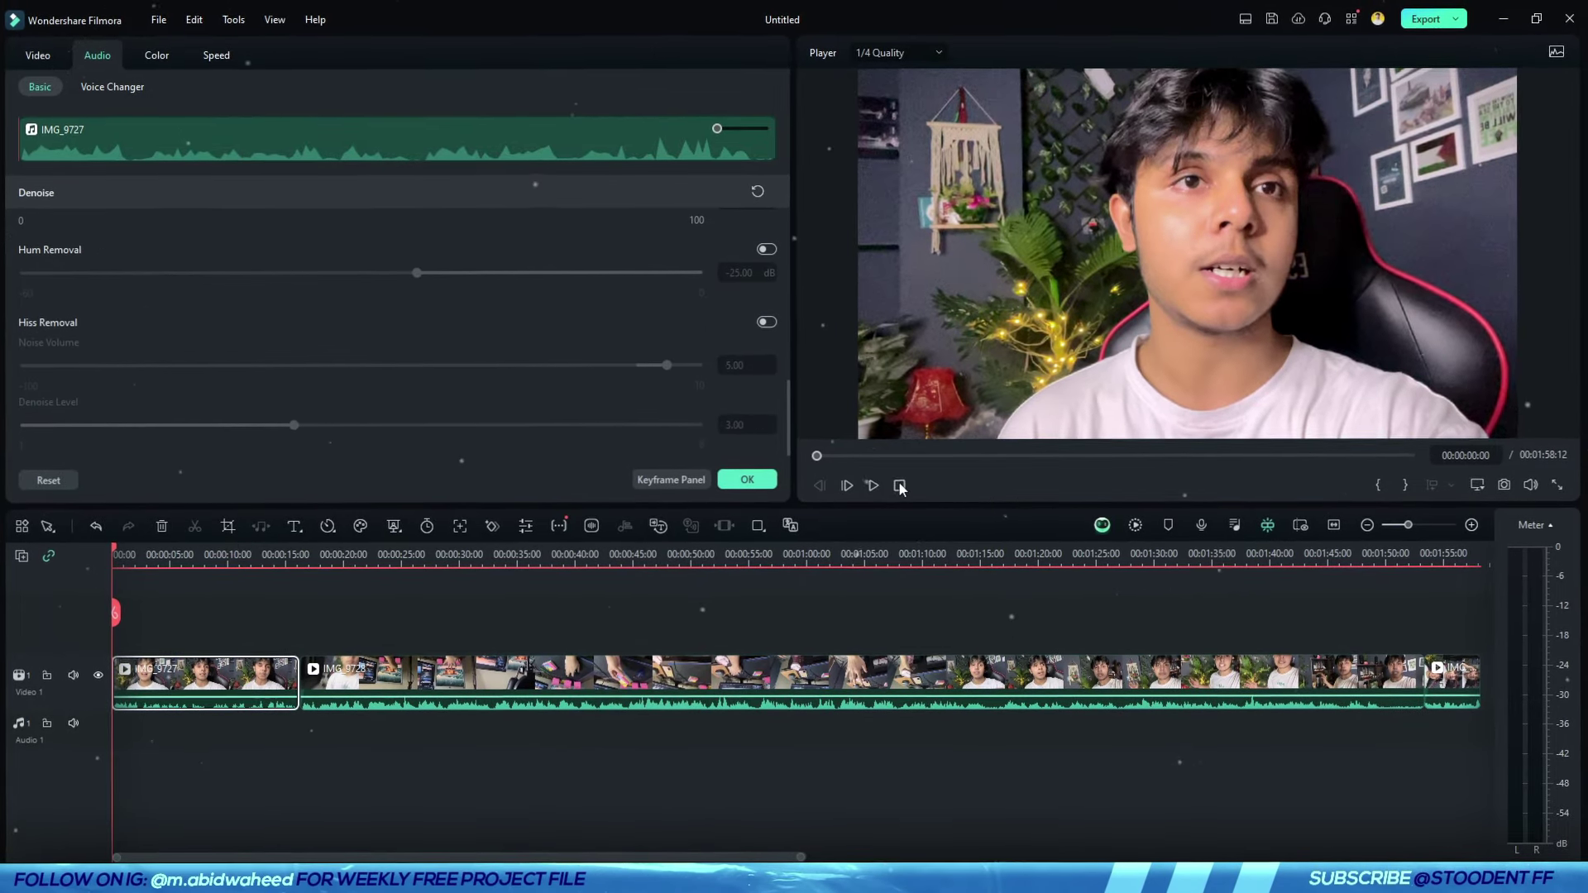
left_click(847, 486)
left_click(808, 597)
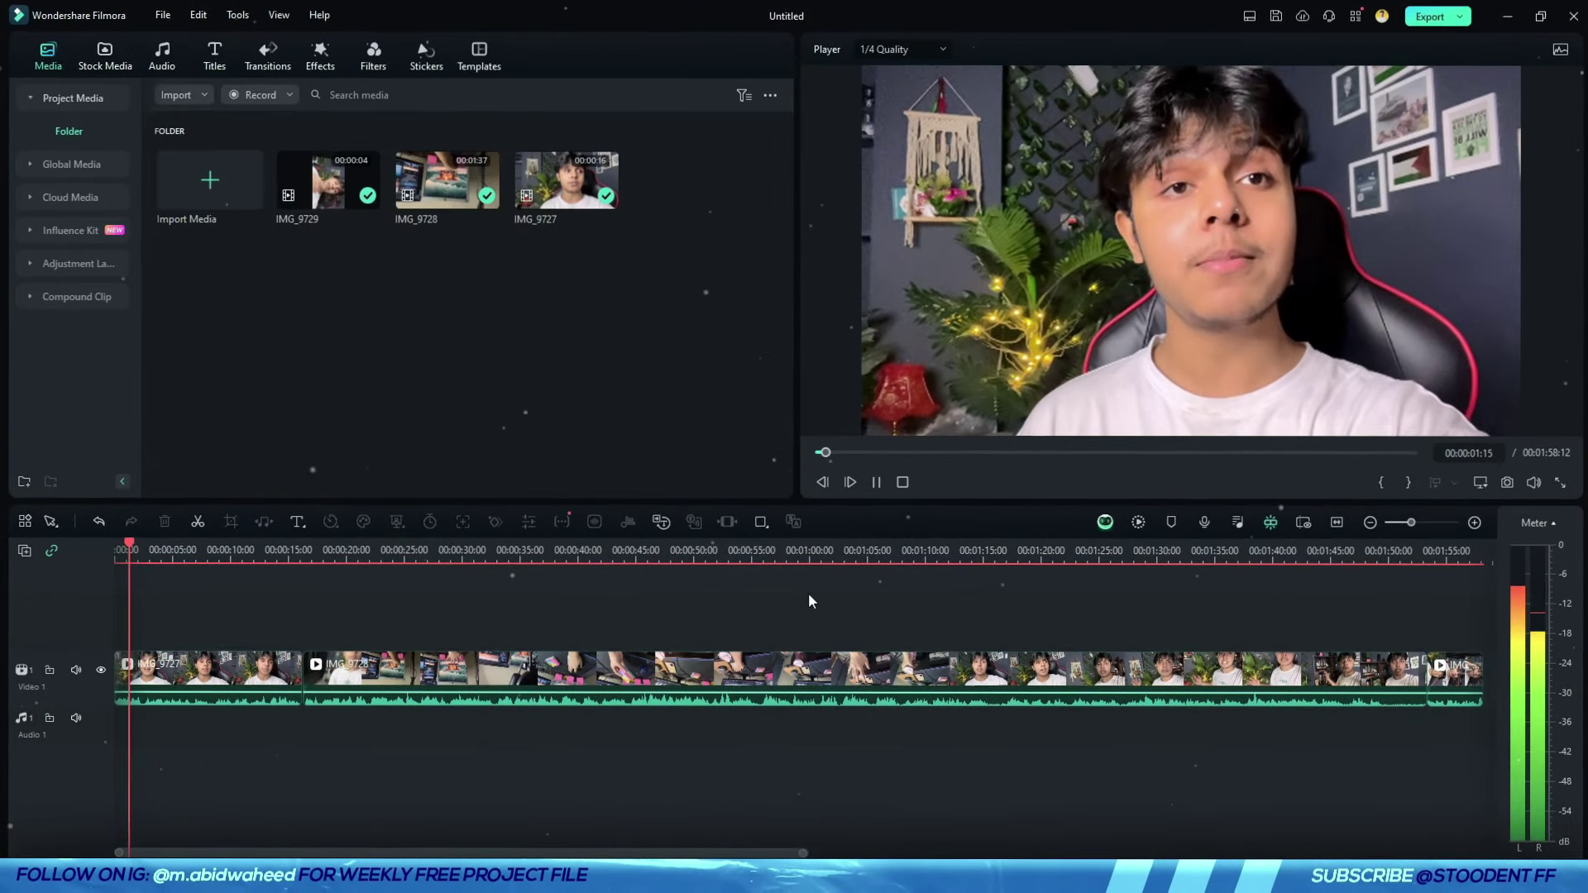
left_click(903, 483)
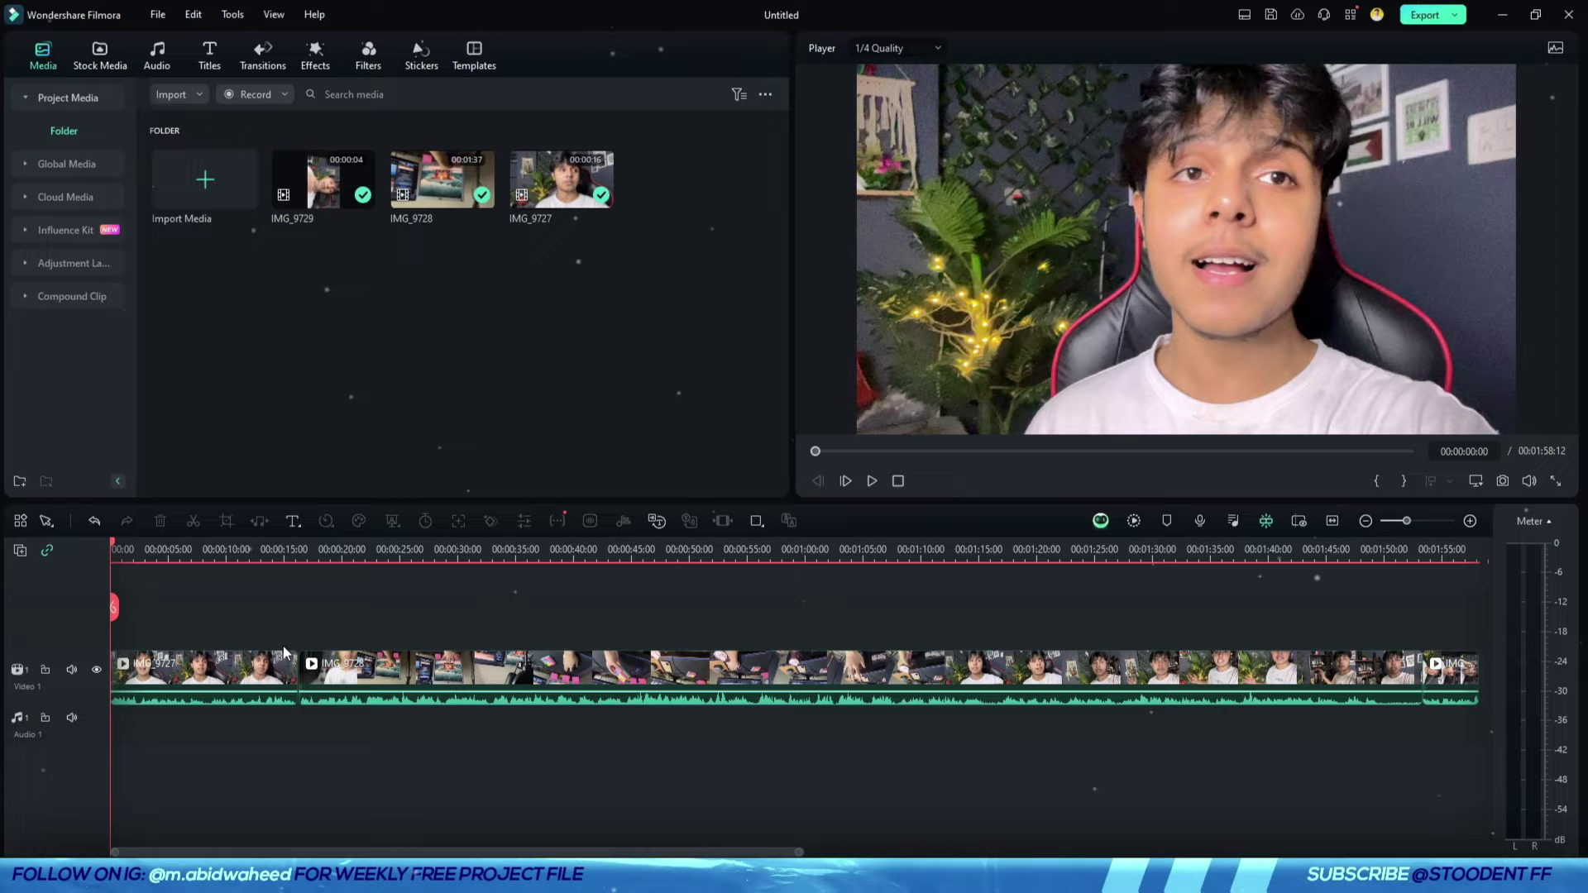
- Try cutting a short pause out of the first clip by splitting around it from 00:00:02:17 and deleting the piece
left_click(273, 665)
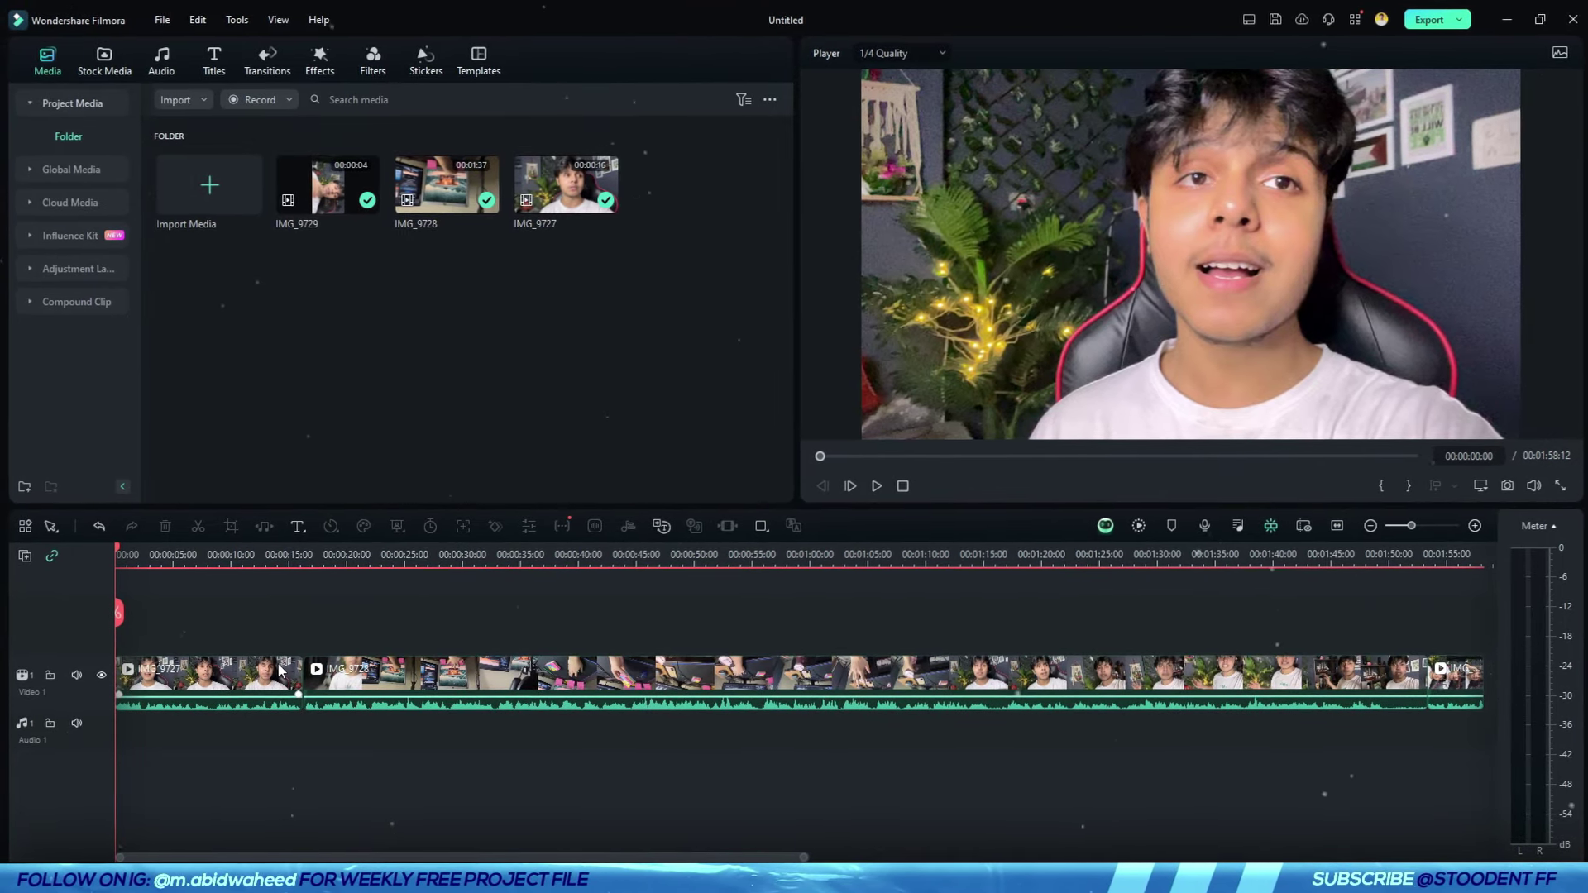
scroll(251, 625, "up", 5)
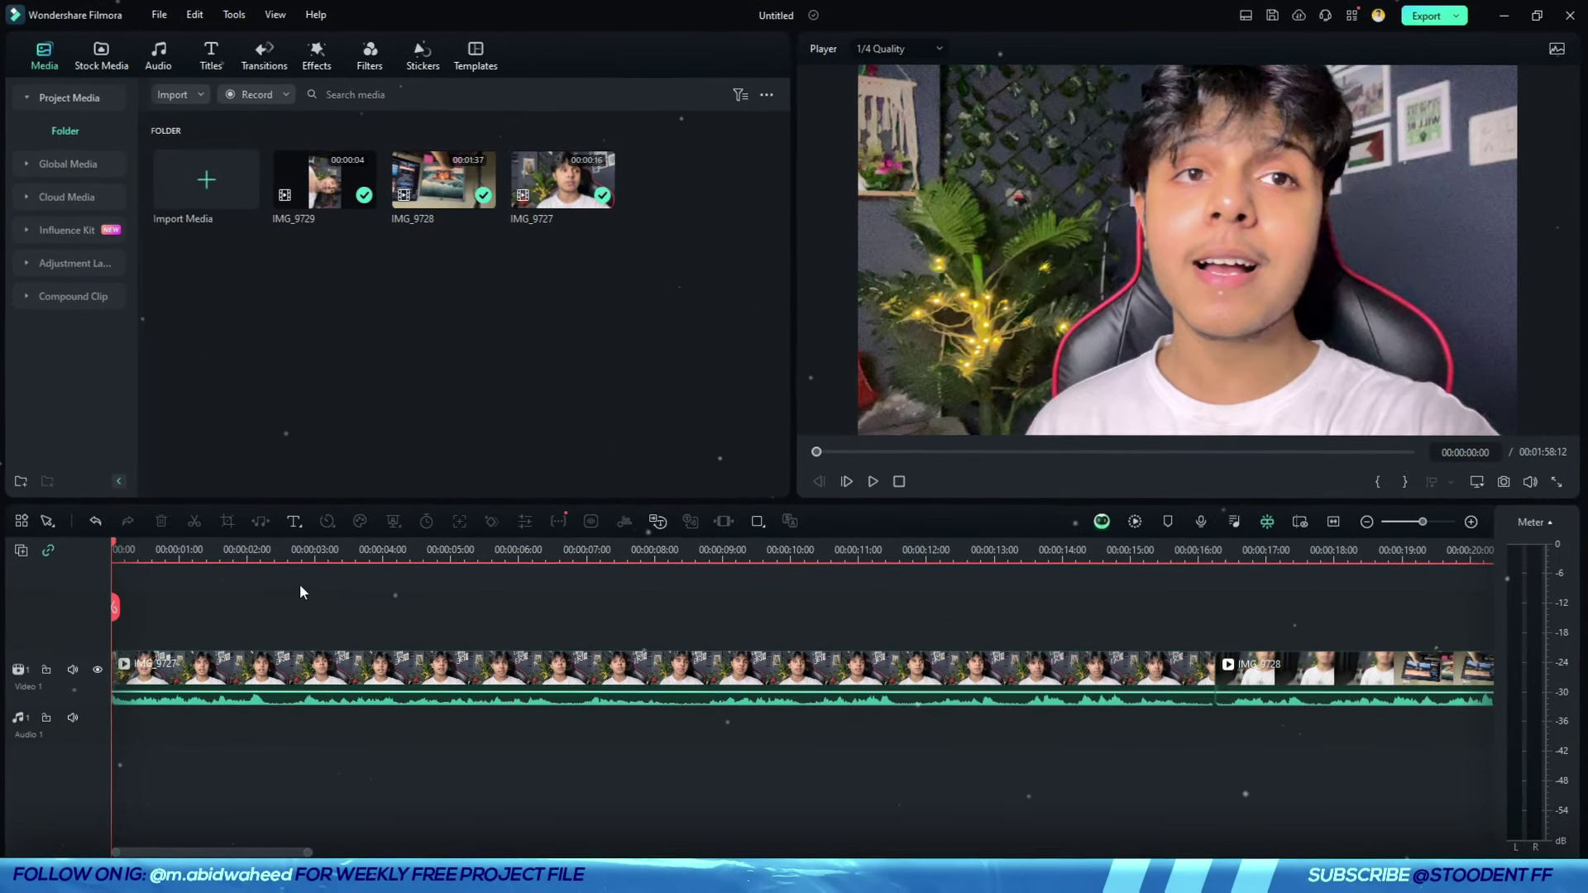
left_click(268, 607)
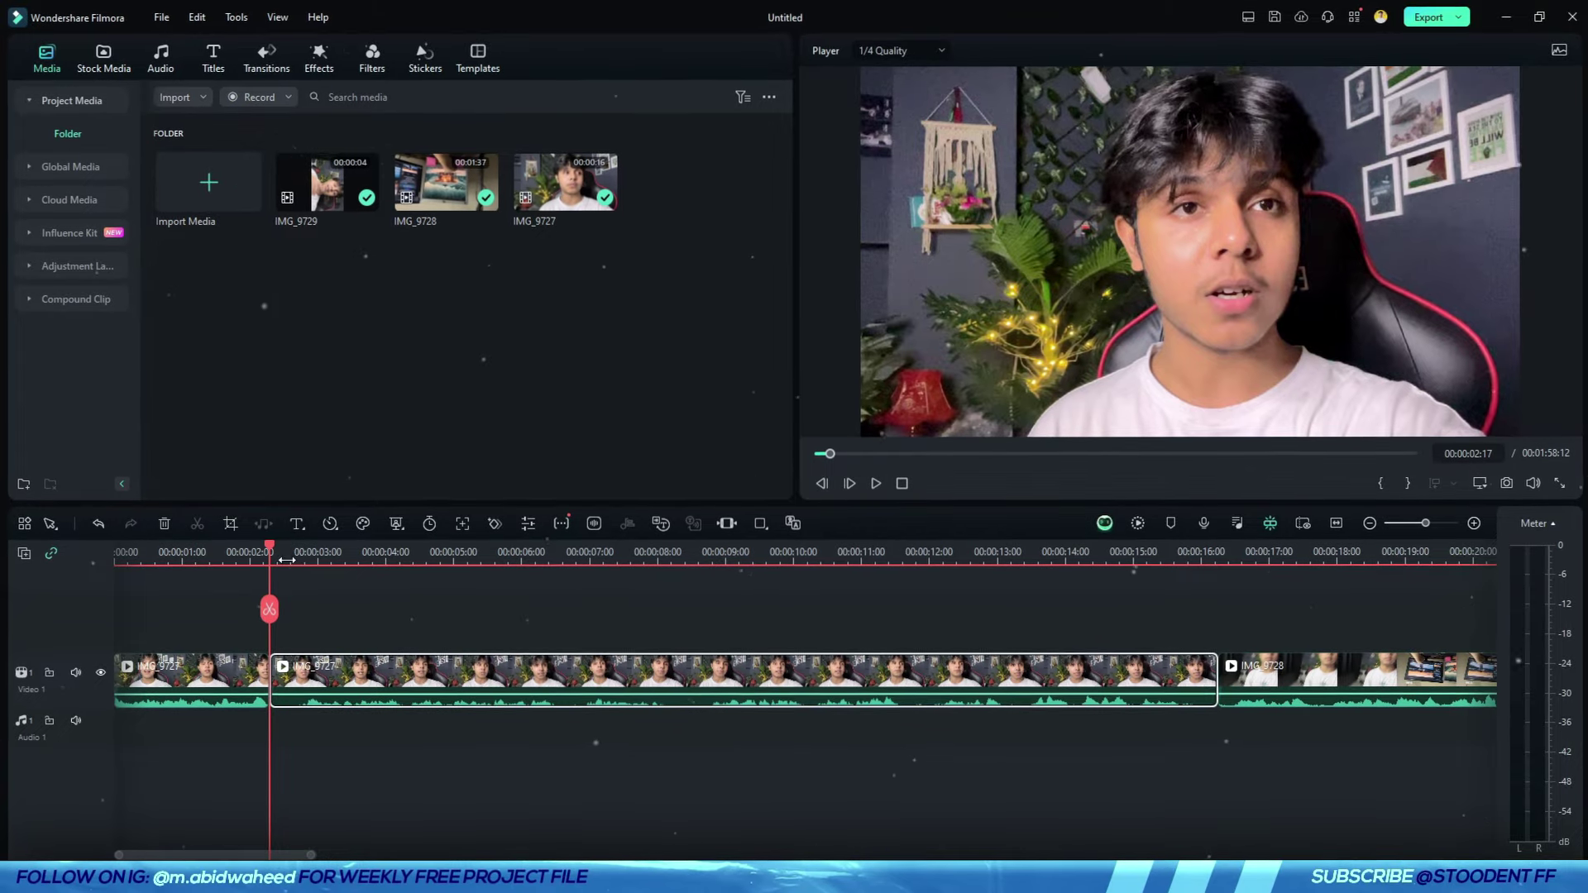
left_click_drag(271, 606, 299, 602)
key("Delete")
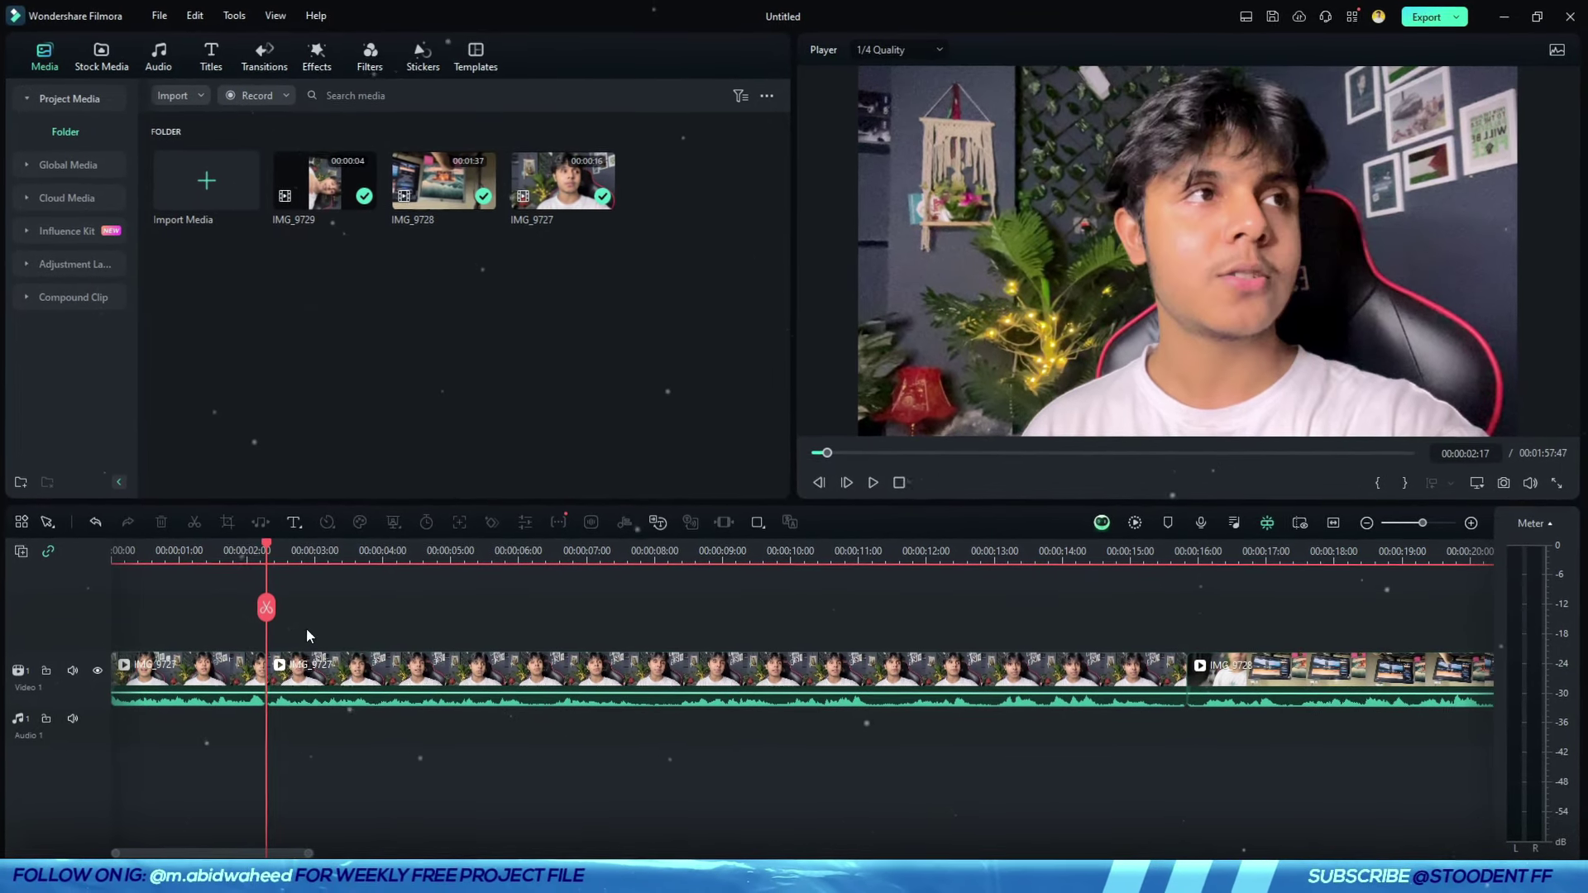
key("ctrl+z")
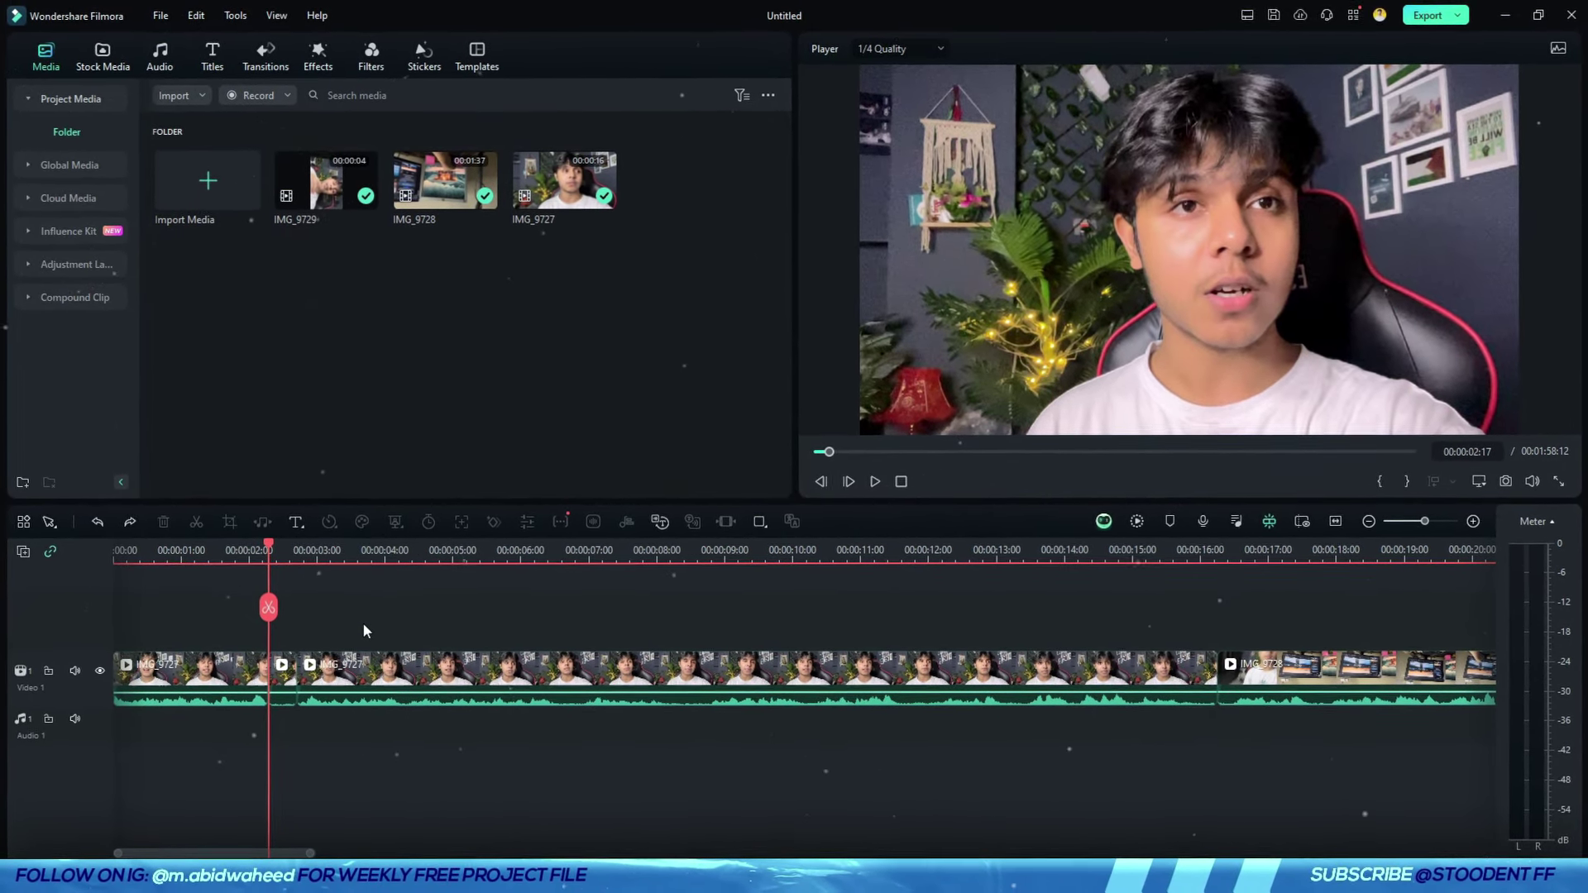
key("Delete")
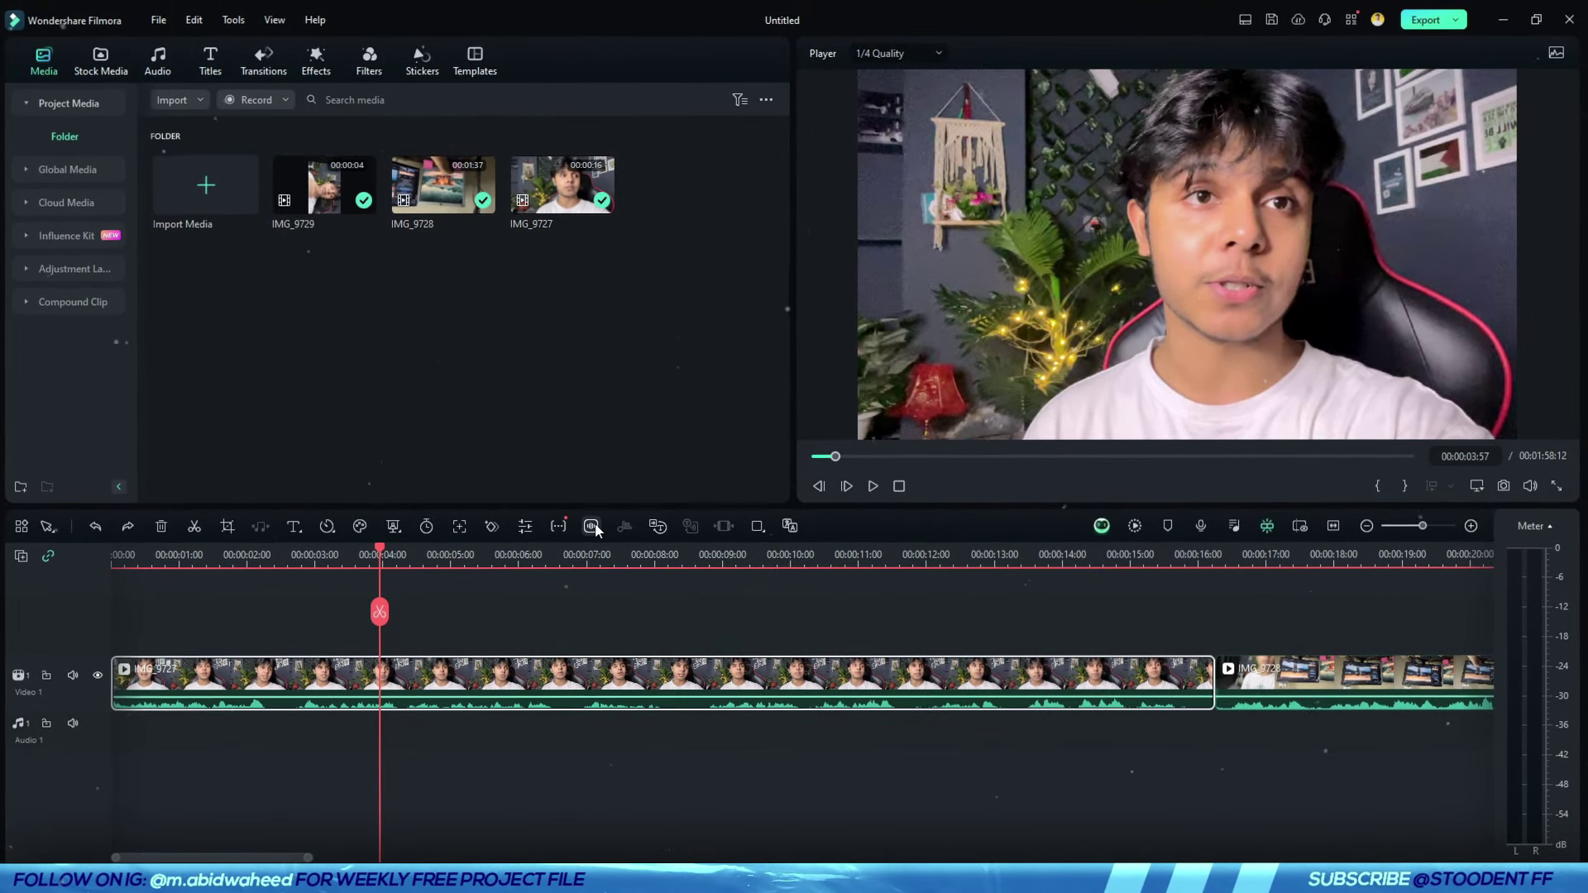
- Analyze the first clip with Silence Detection at 35% volume threshold, 0.1 s minimum duration and 0.1 s softening buffer, and preview the cuts
left_click(593, 525)
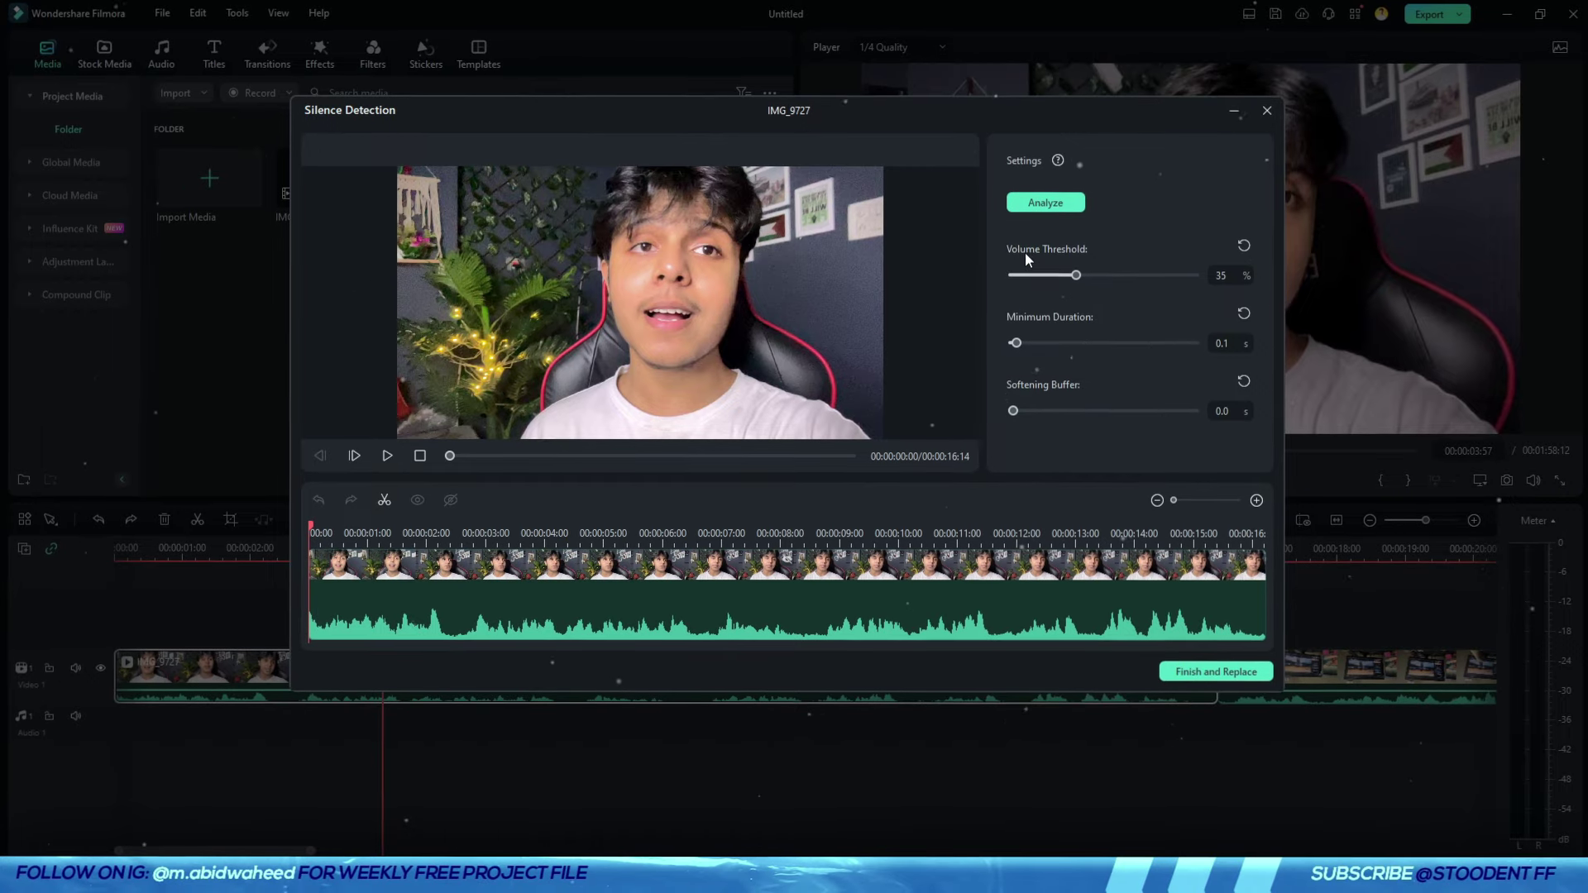
left_click(448, 536)
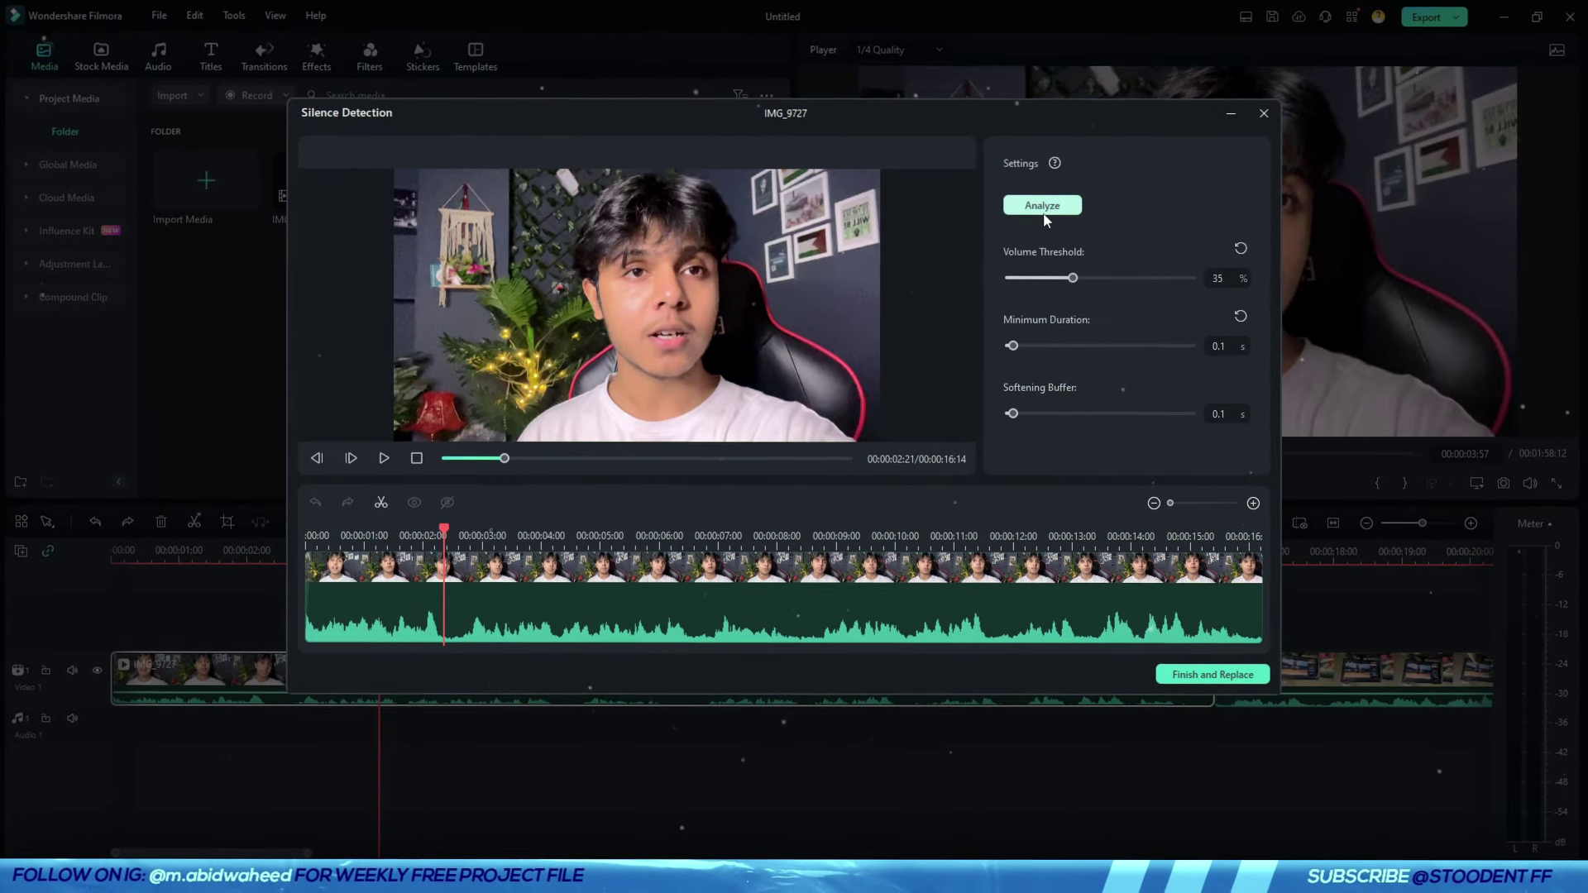
left_click(1045, 209)
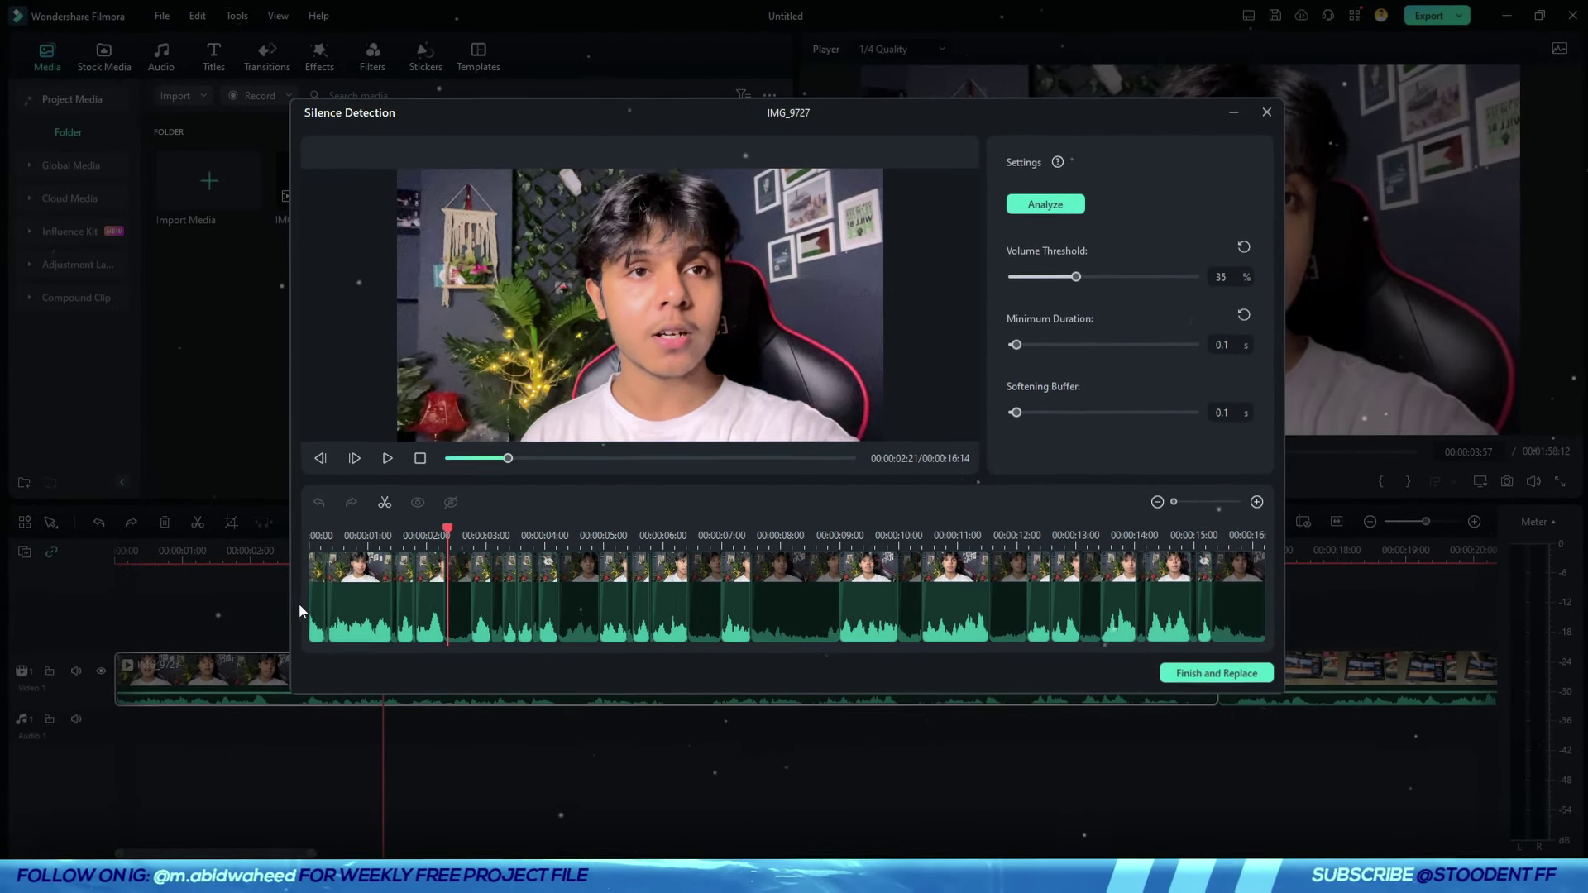
left_click(310, 536)
key("space")
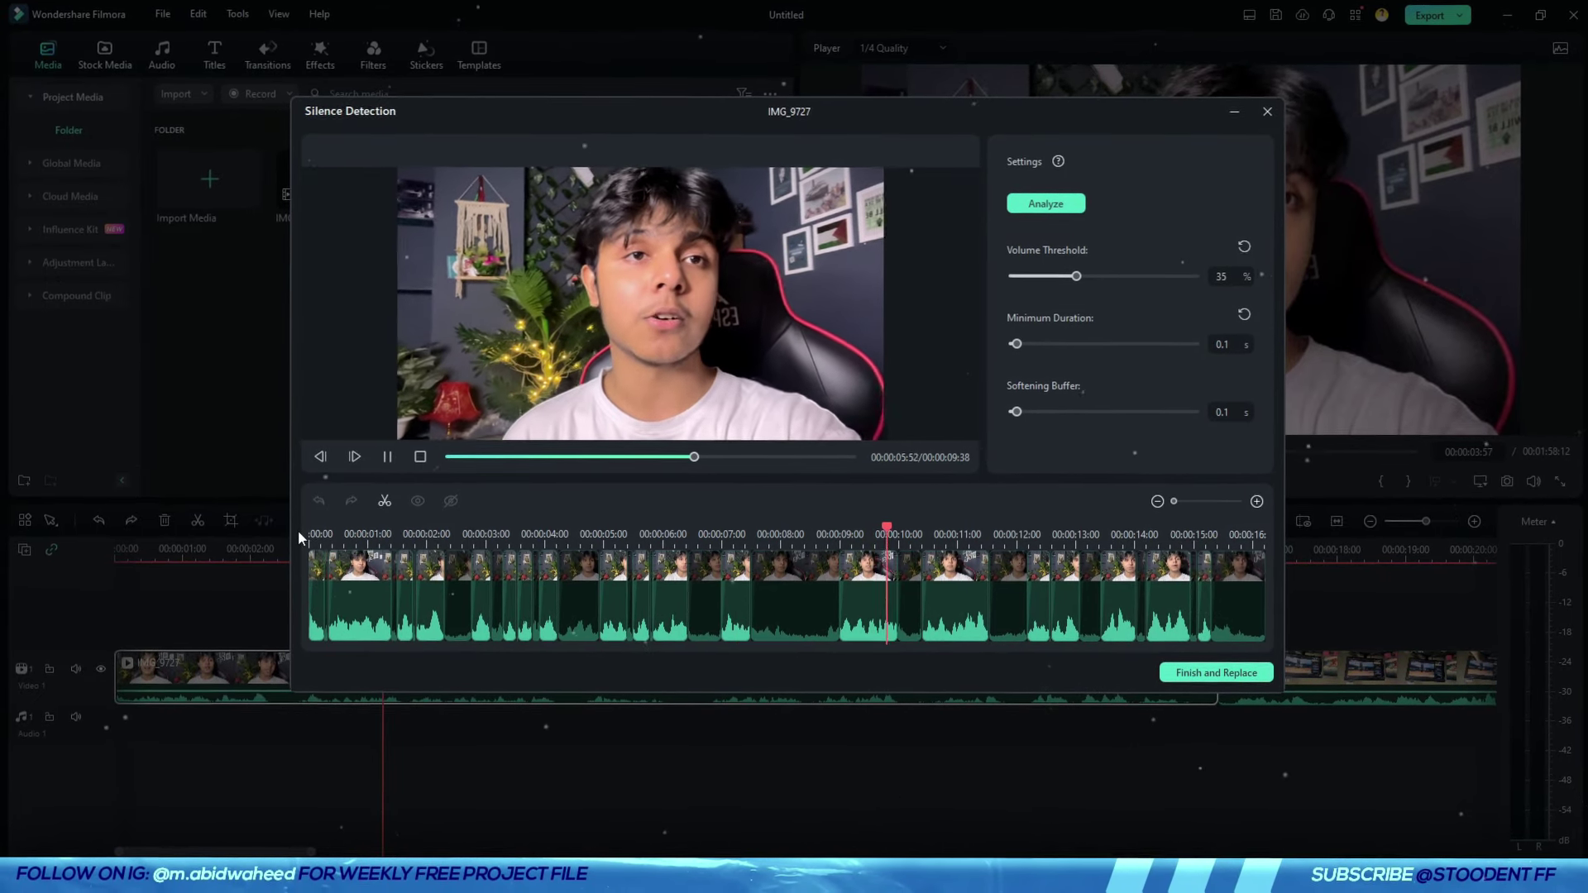
left_click(1208, 579)
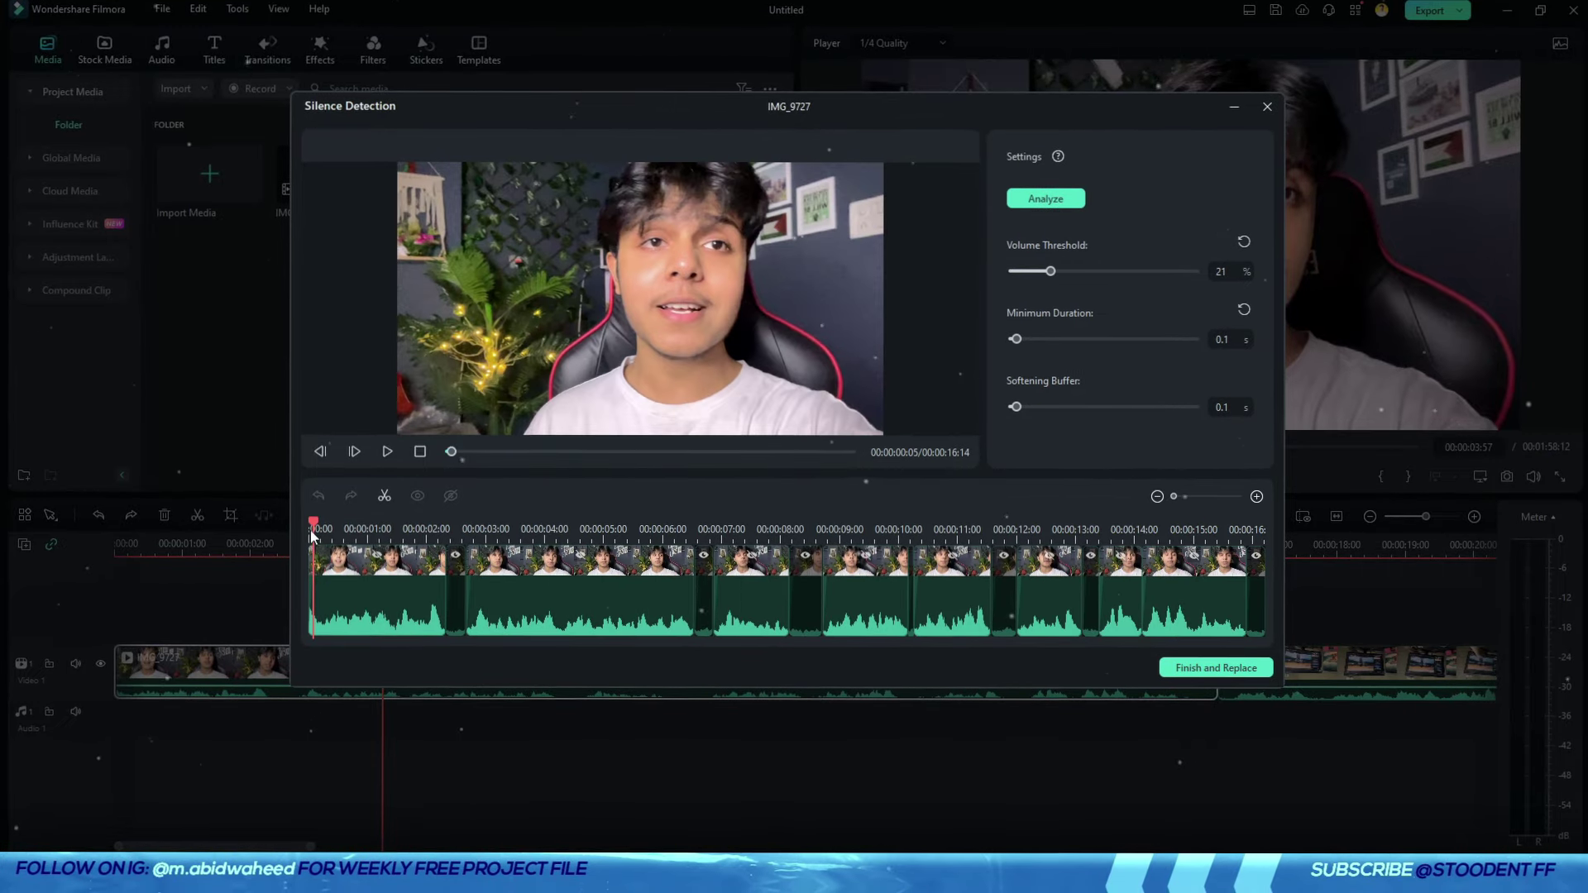
- Preview the detected cuts, set the volume threshold to 26% and analyze the clip again
key("space")
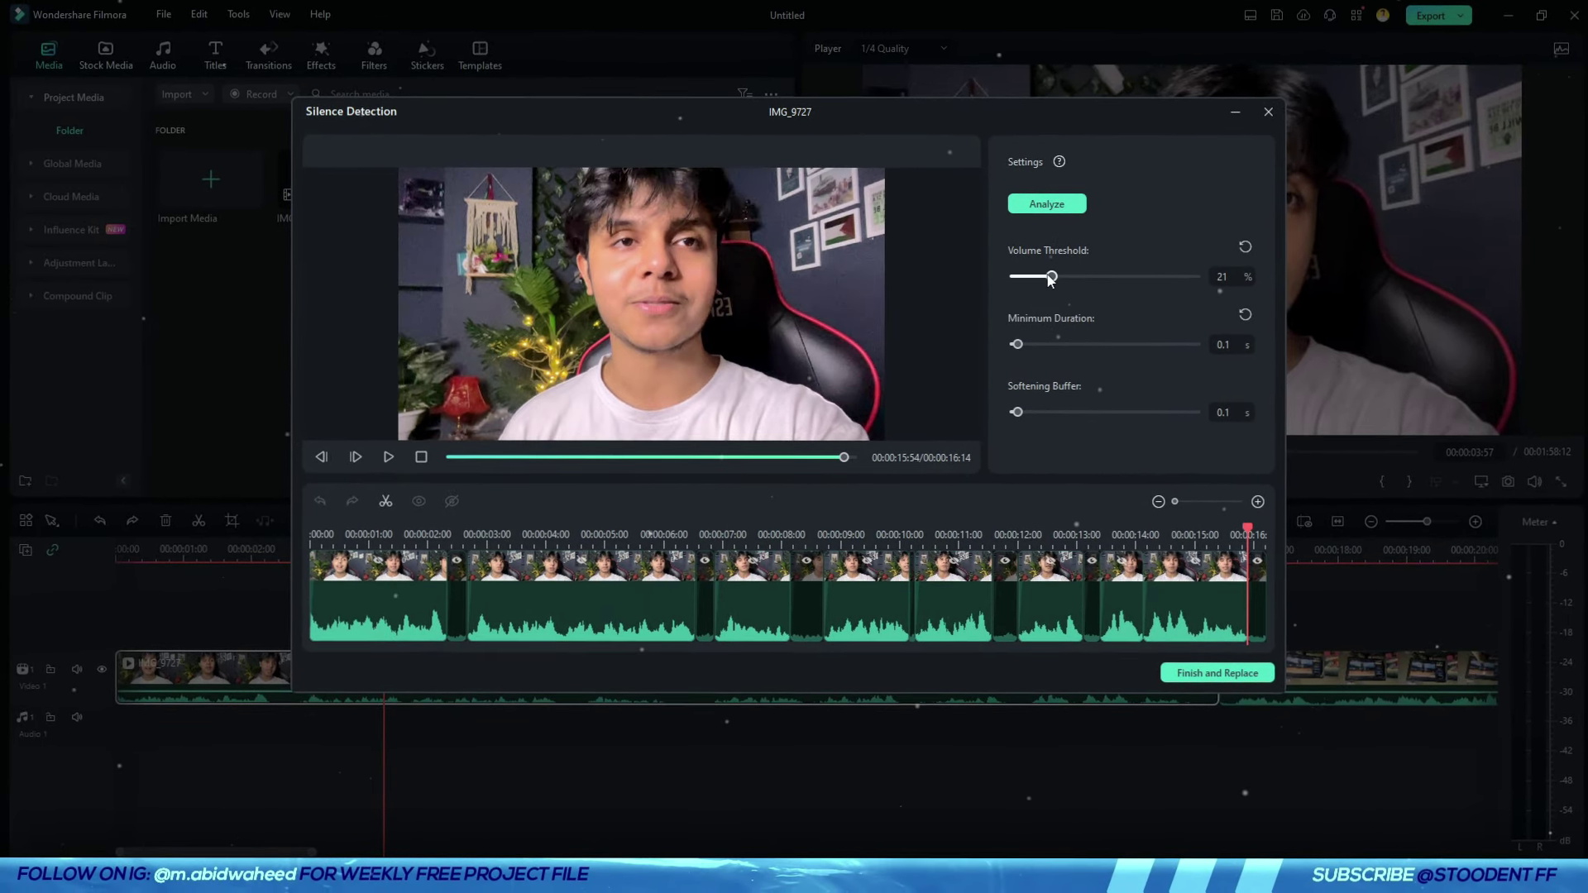
left_click_drag(1052, 279, 1058, 284)
left_click(1042, 206)
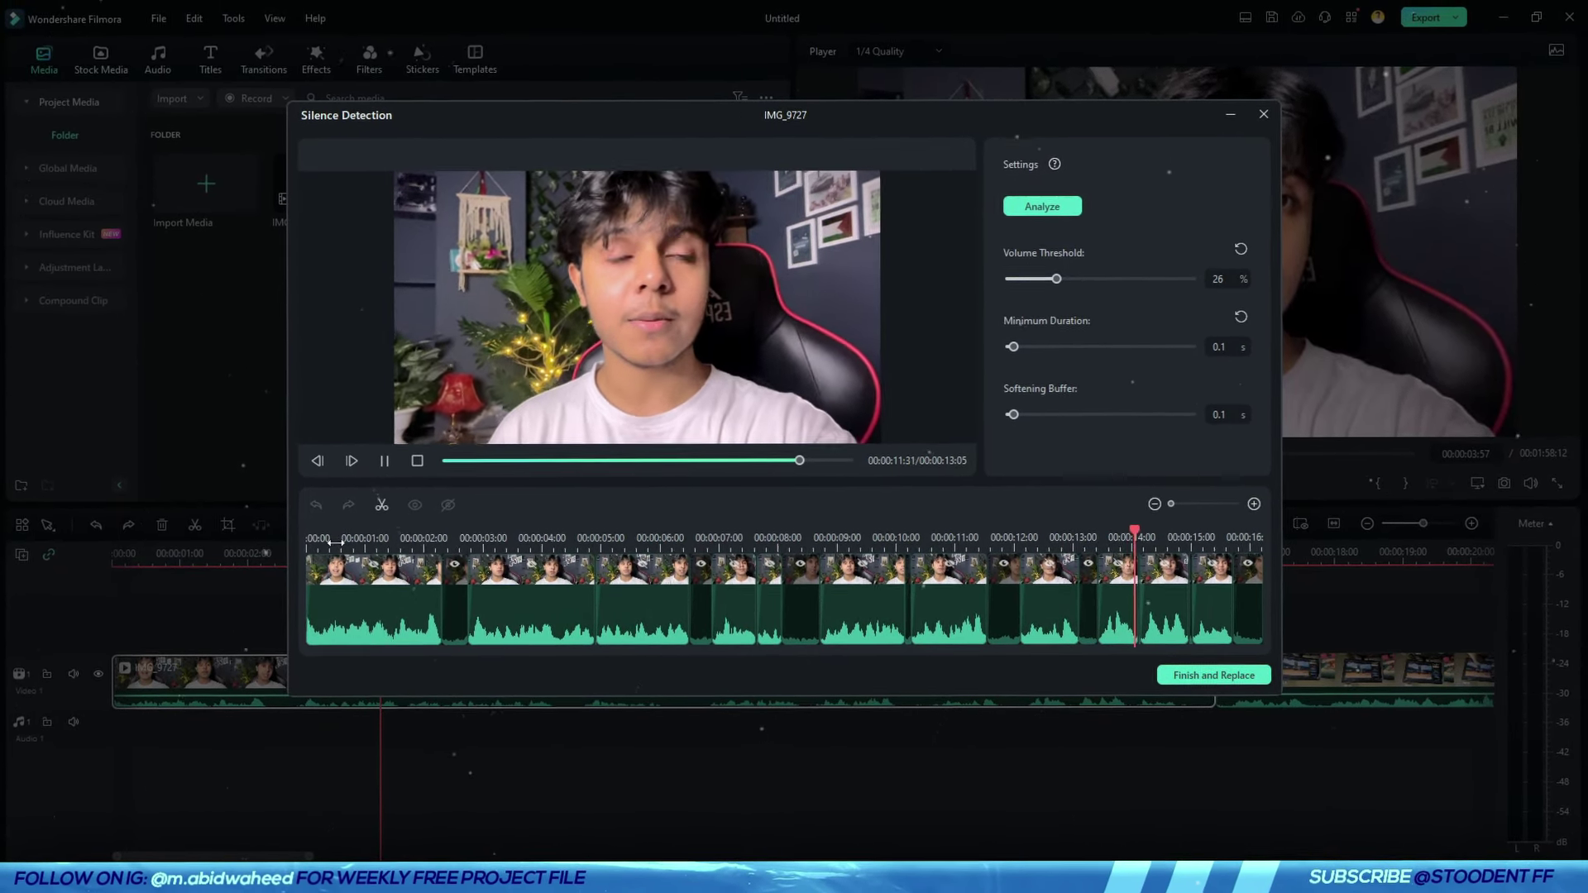
- Check the silent segment at the clip's end and replace the timeline clip with the silence-trimmed version
left_click(1250, 594)
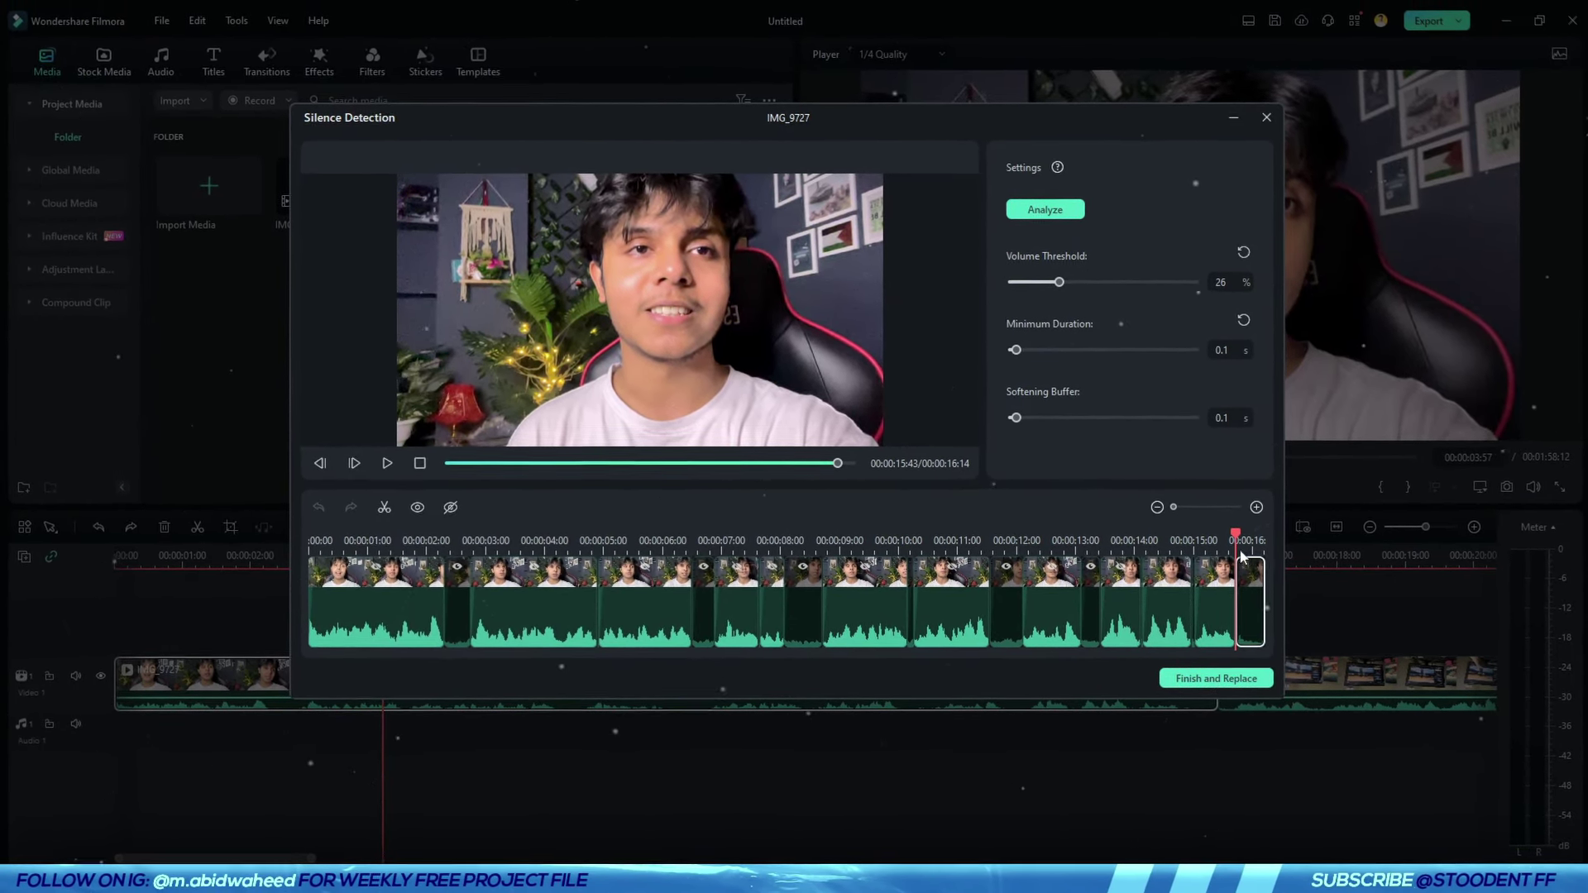
left_click_drag(1244, 546, 1239, 550)
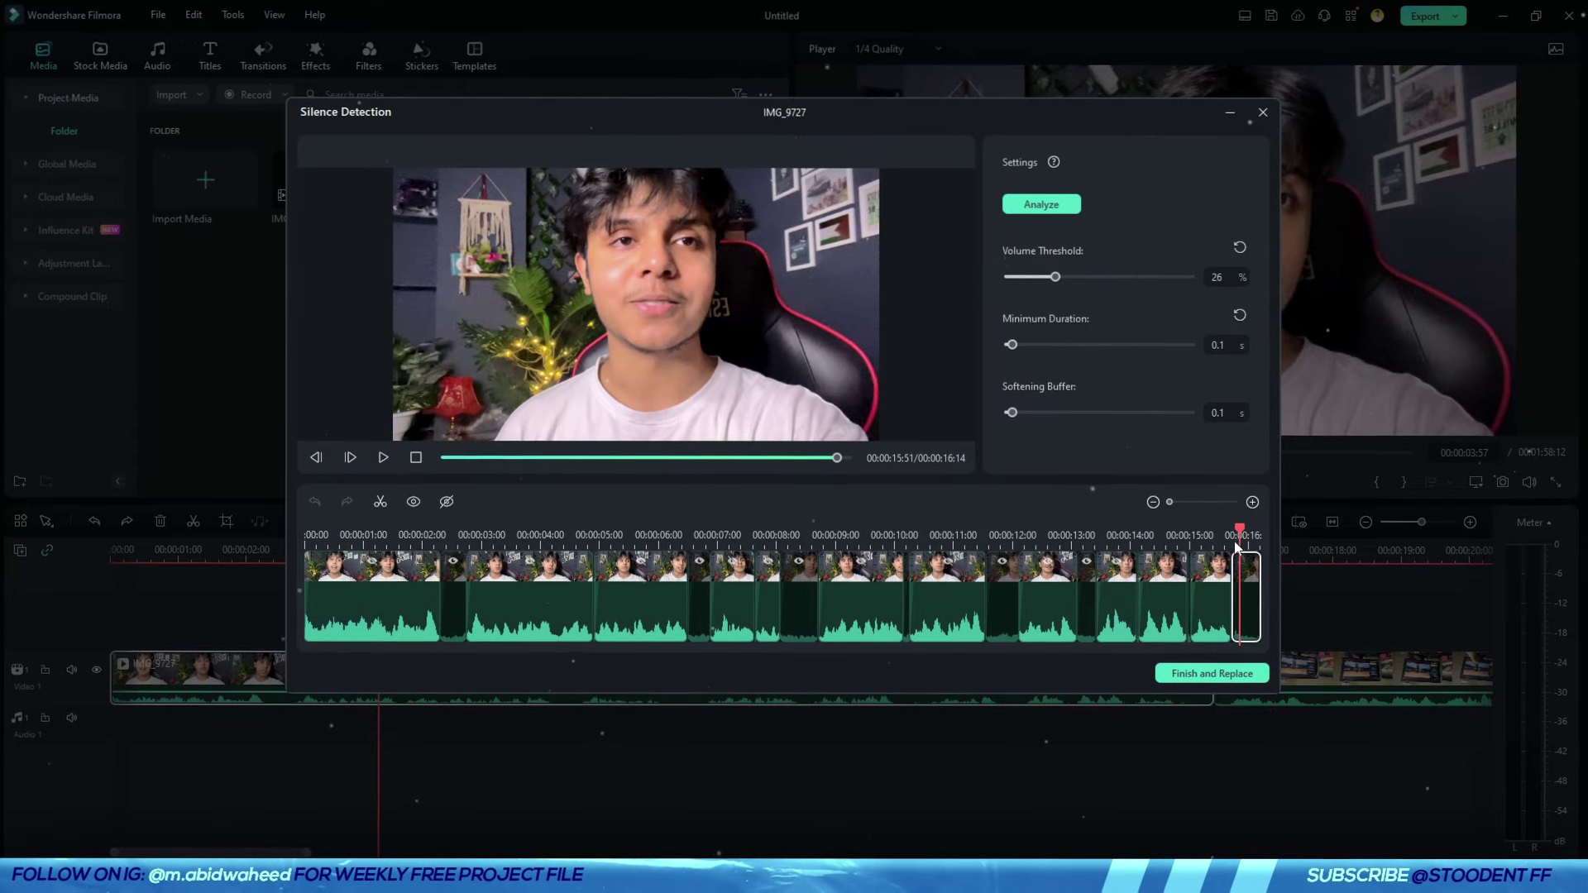
left_click(1229, 680)
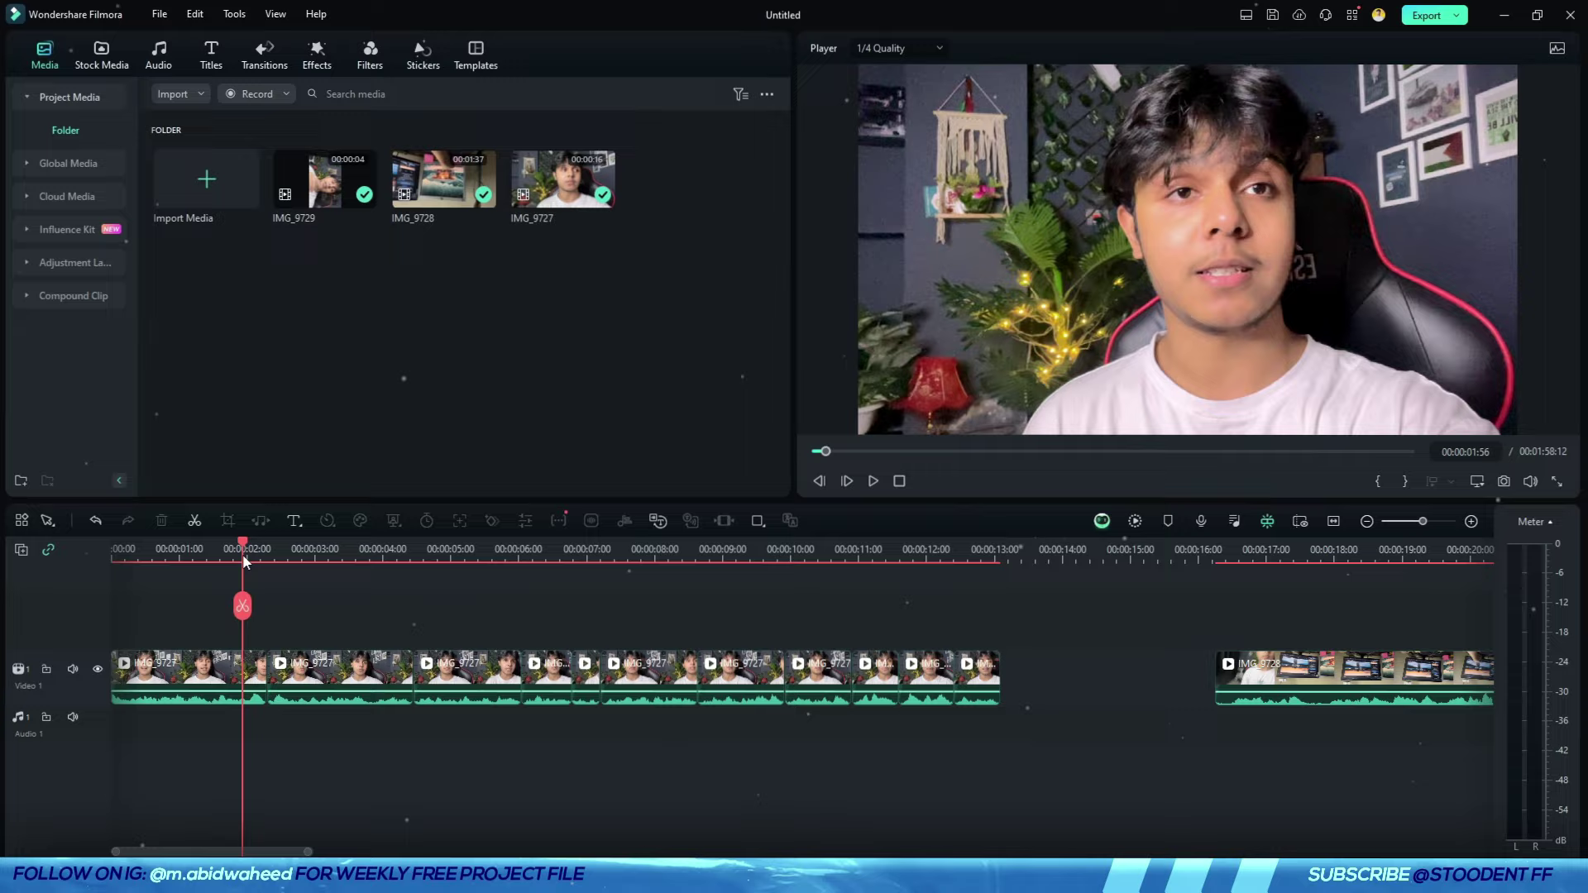
- Play the end of the silence-trimmed IMG_9727 pieces and extend the last piece to about 13.5 seconds
left_click(964, 552)
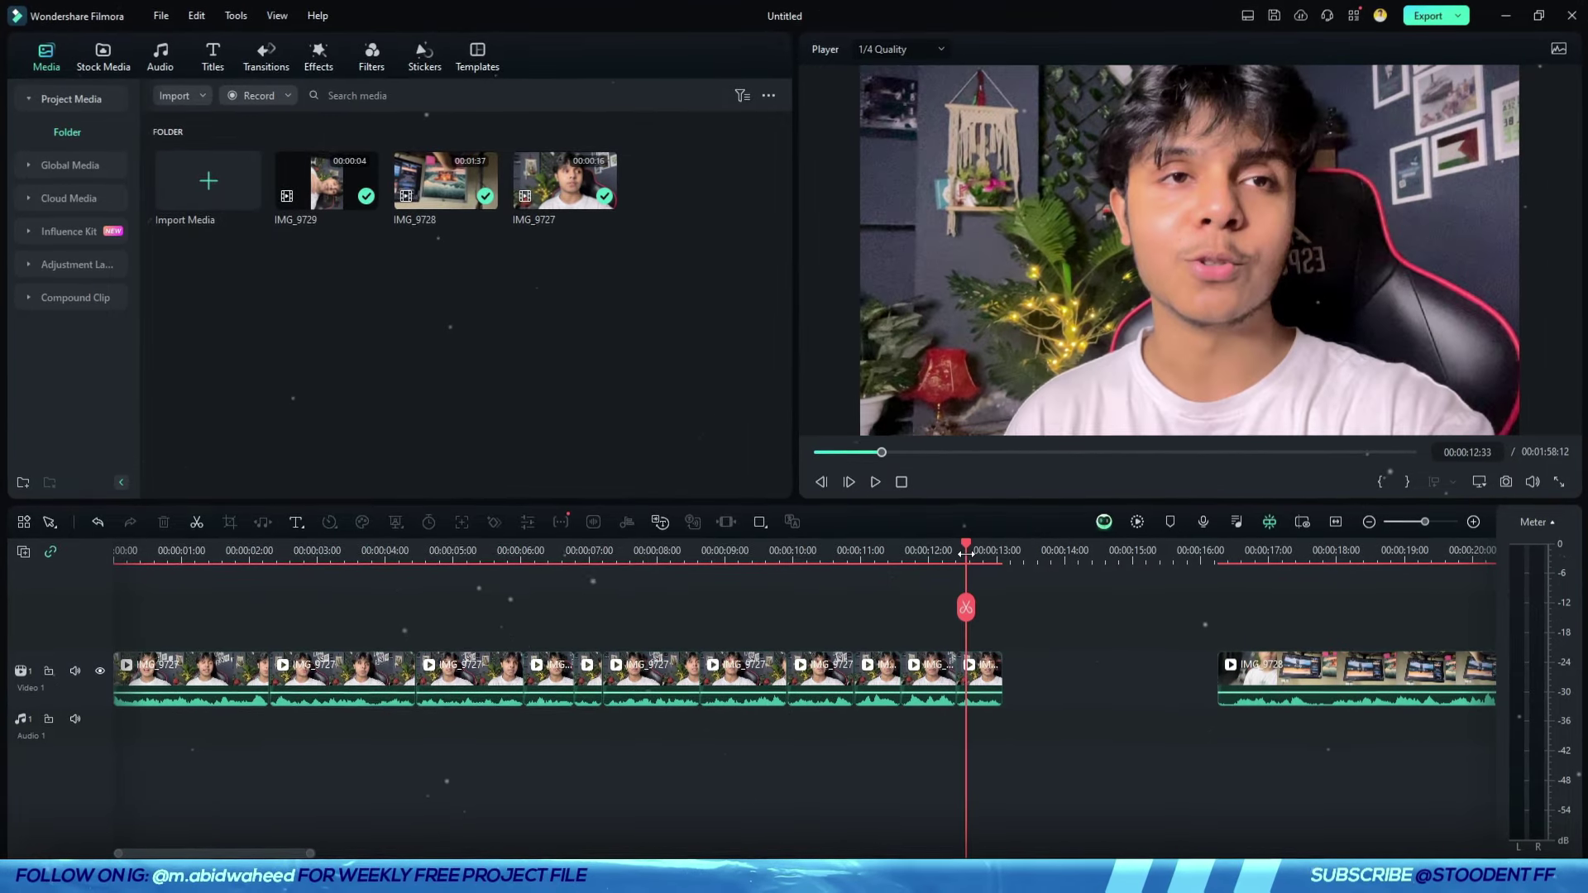
key("space")
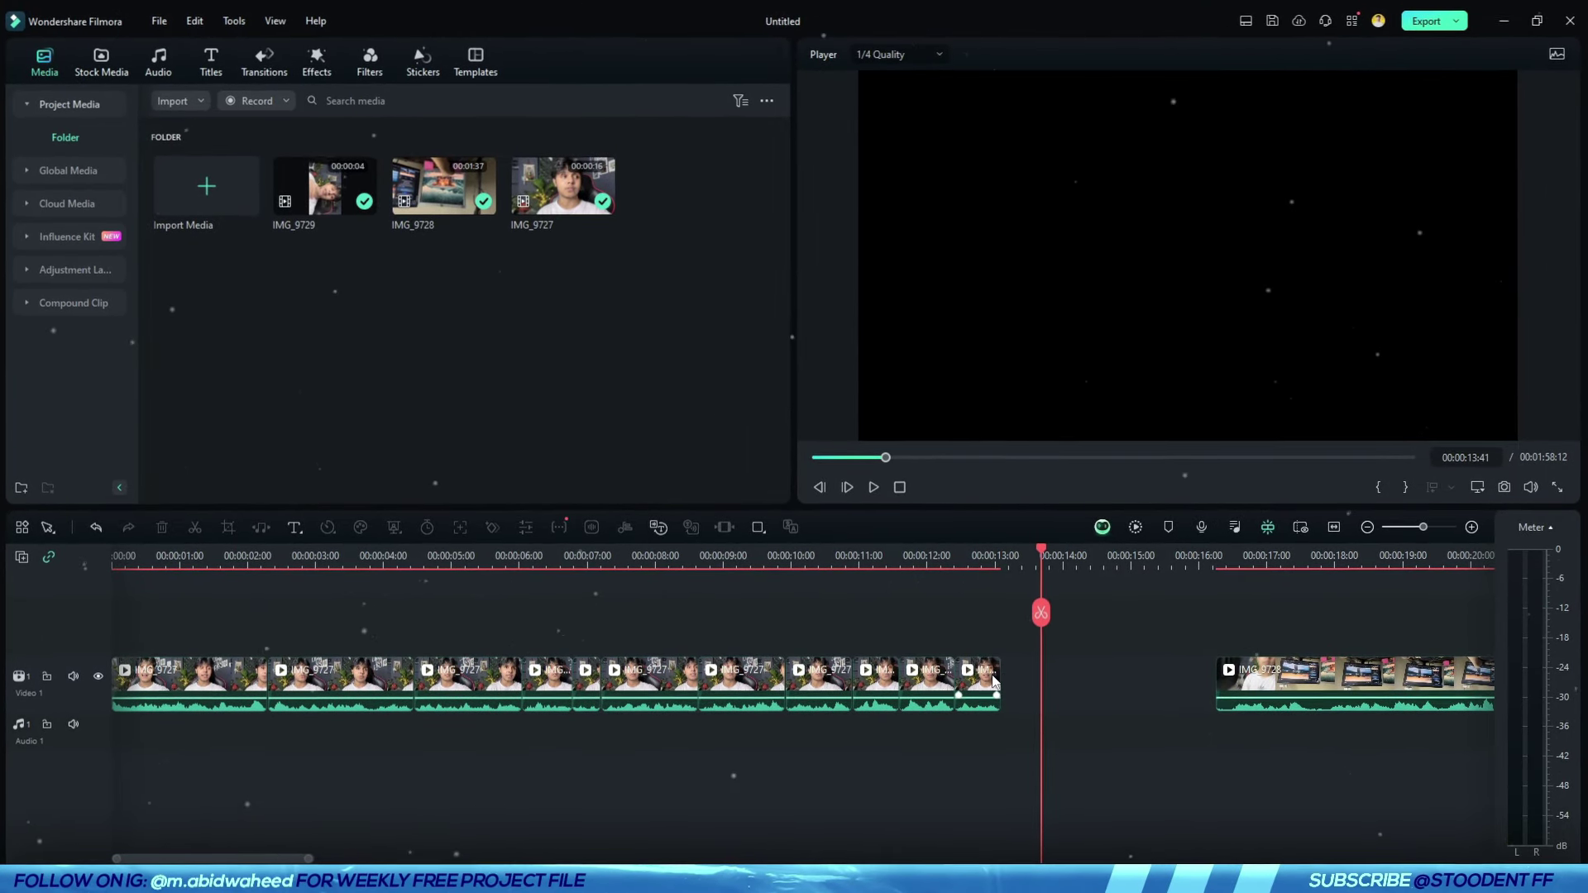
left_click_drag(995, 680, 1033, 680)
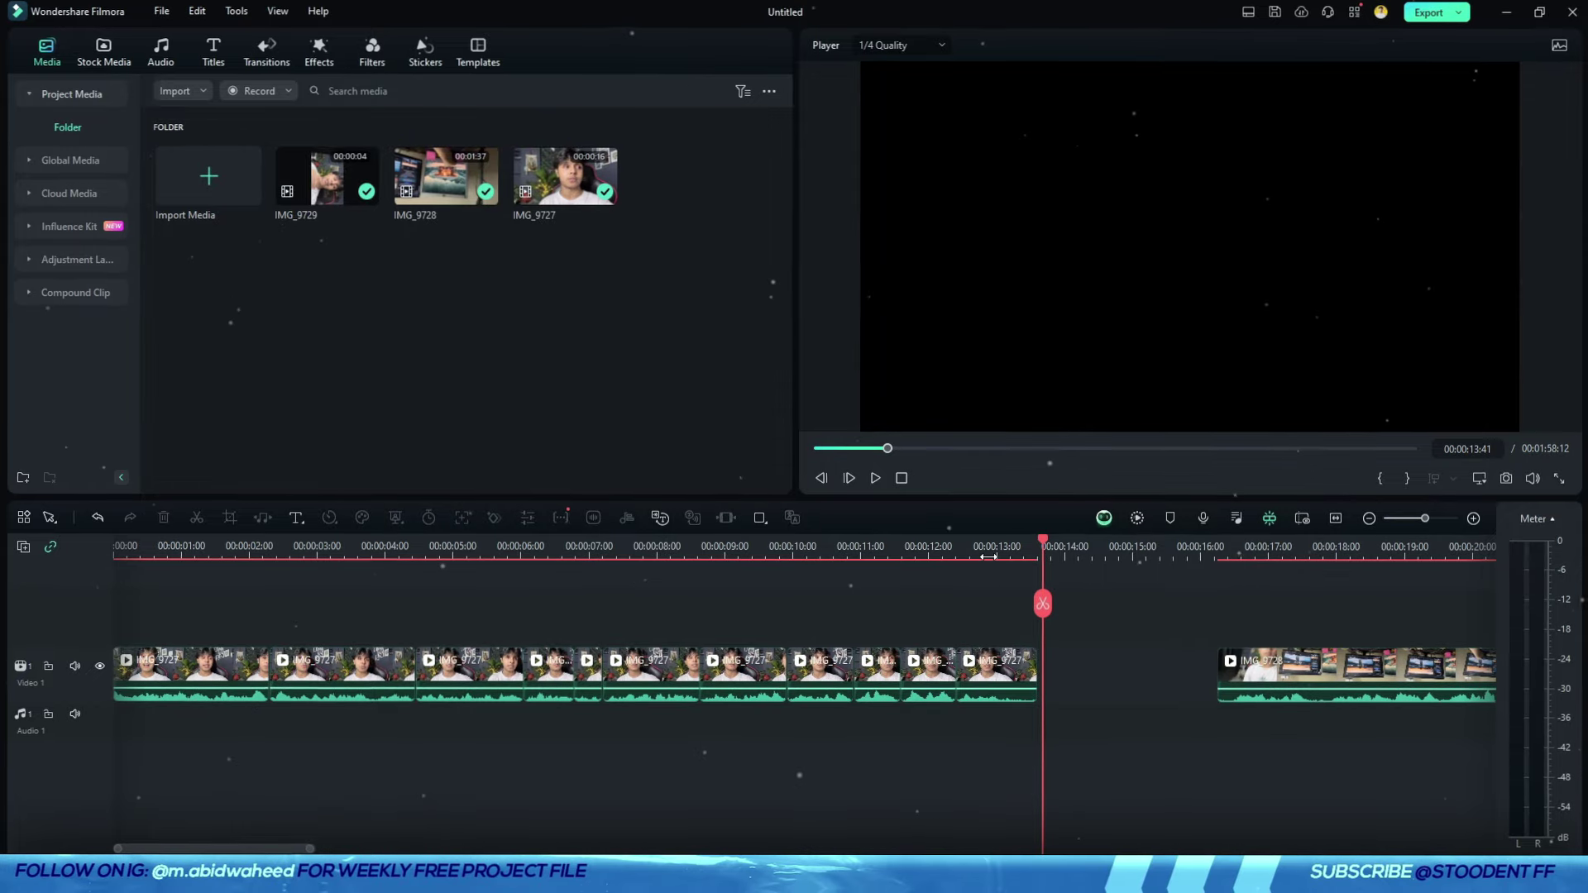
- Trim the end of the last IMG_9727 piece at 00:00:13:12 and delete the gap before IMG_9728
left_click(990, 556)
key("space")
key("space")
key("alt+]")
left_click(1079, 673)
key("Delete")
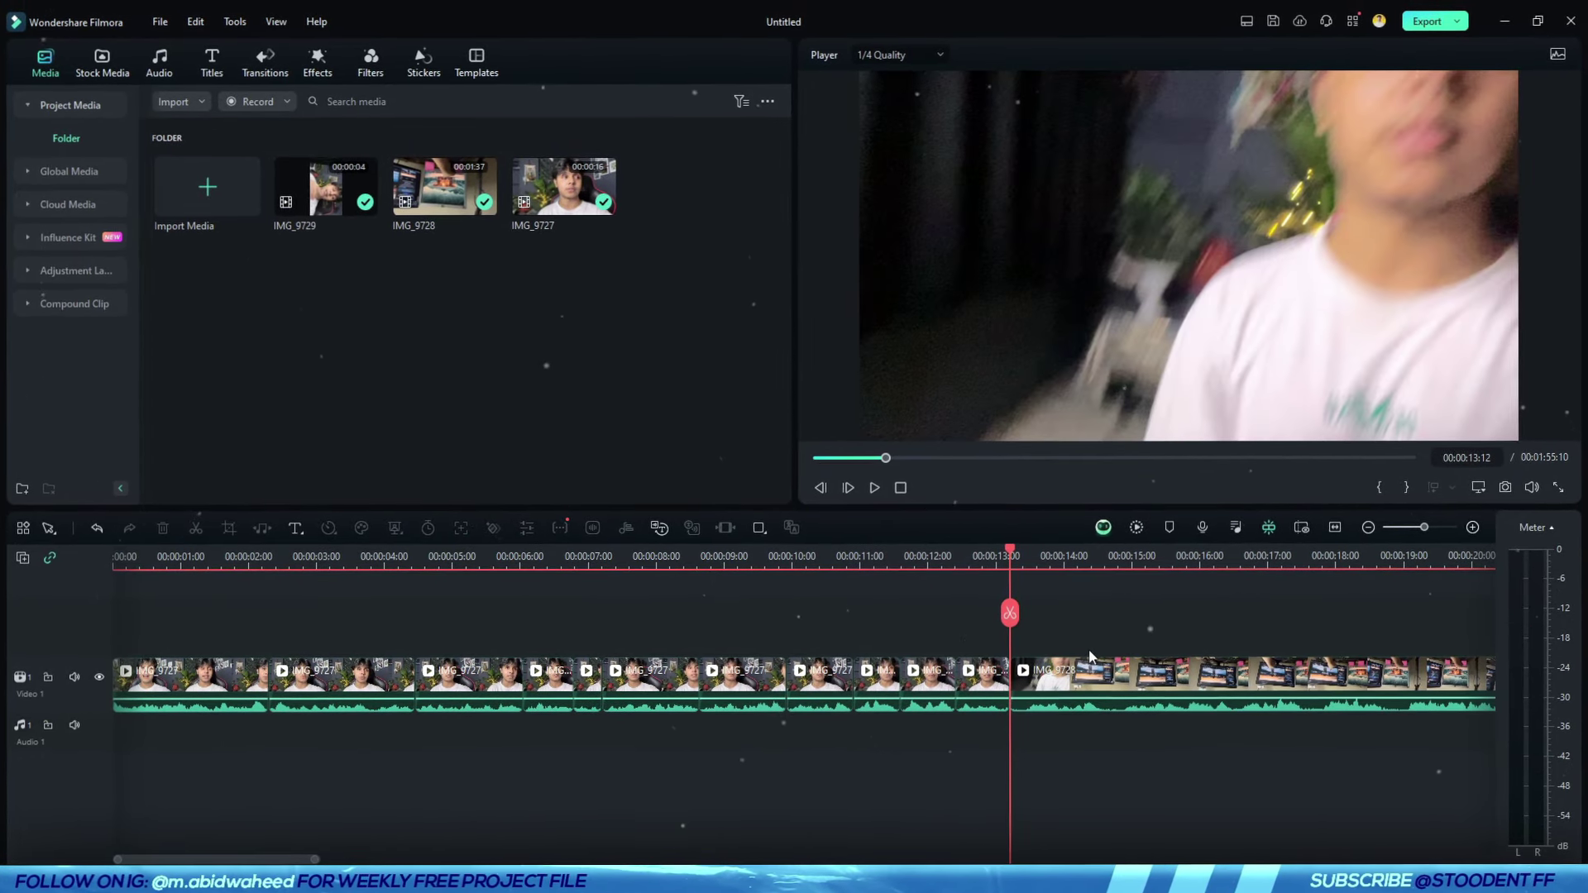
- Review the cut between IMG_9727 and IMG_9728 by playing across it and return to the junction
left_click_drag(1090, 630, 1171, 769)
key("space")
key("space")
scroll(1083, 737, "right", 5)
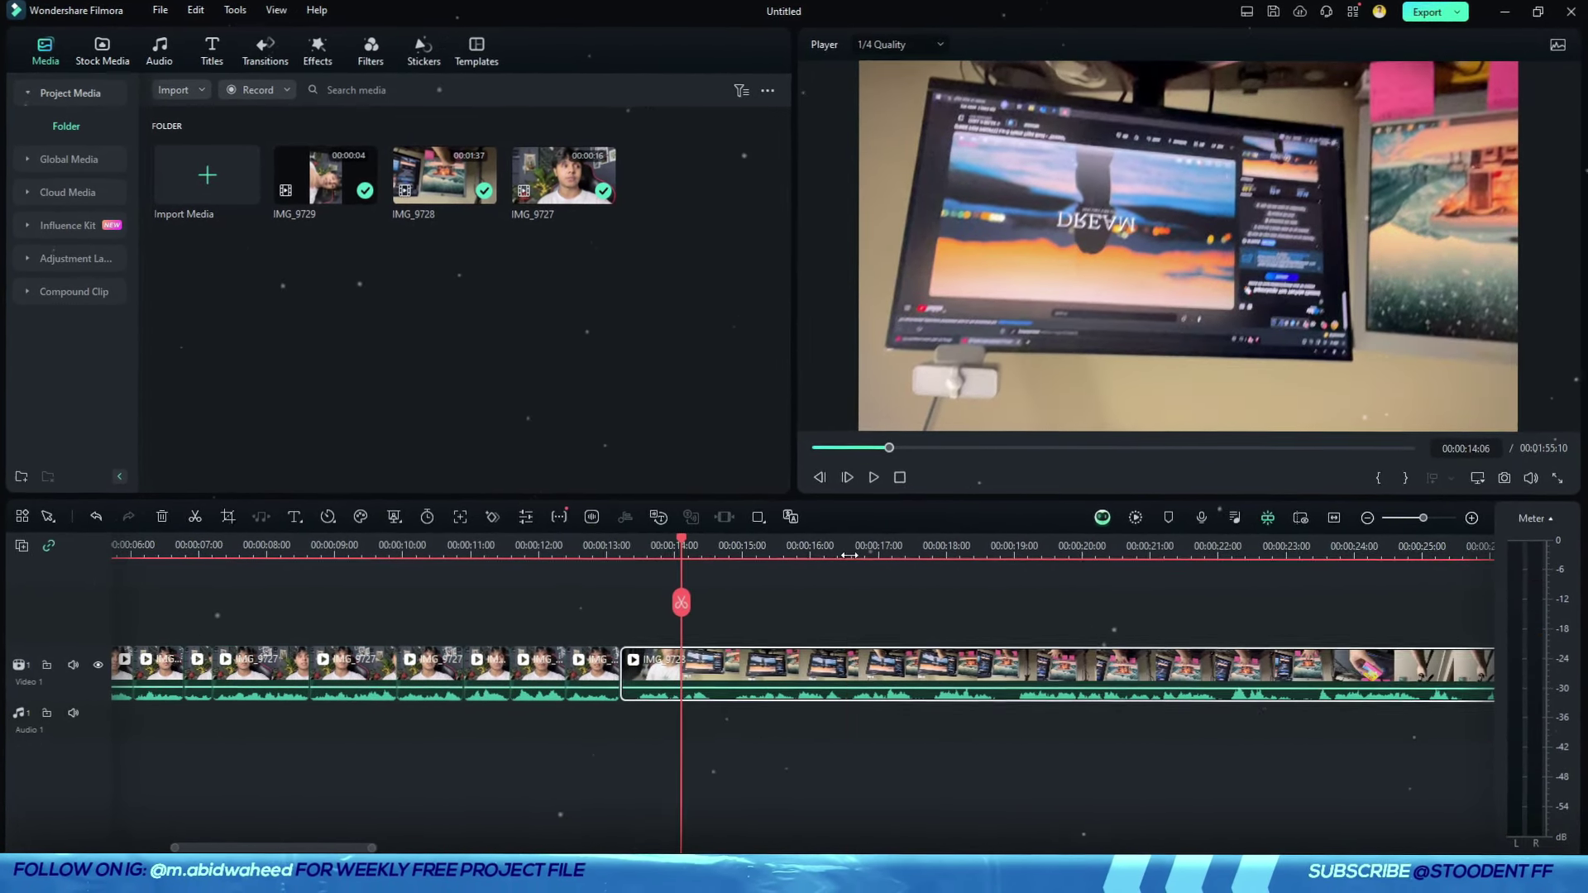
left_click(849, 555)
left_click(621, 550)
left_click(729, 585)
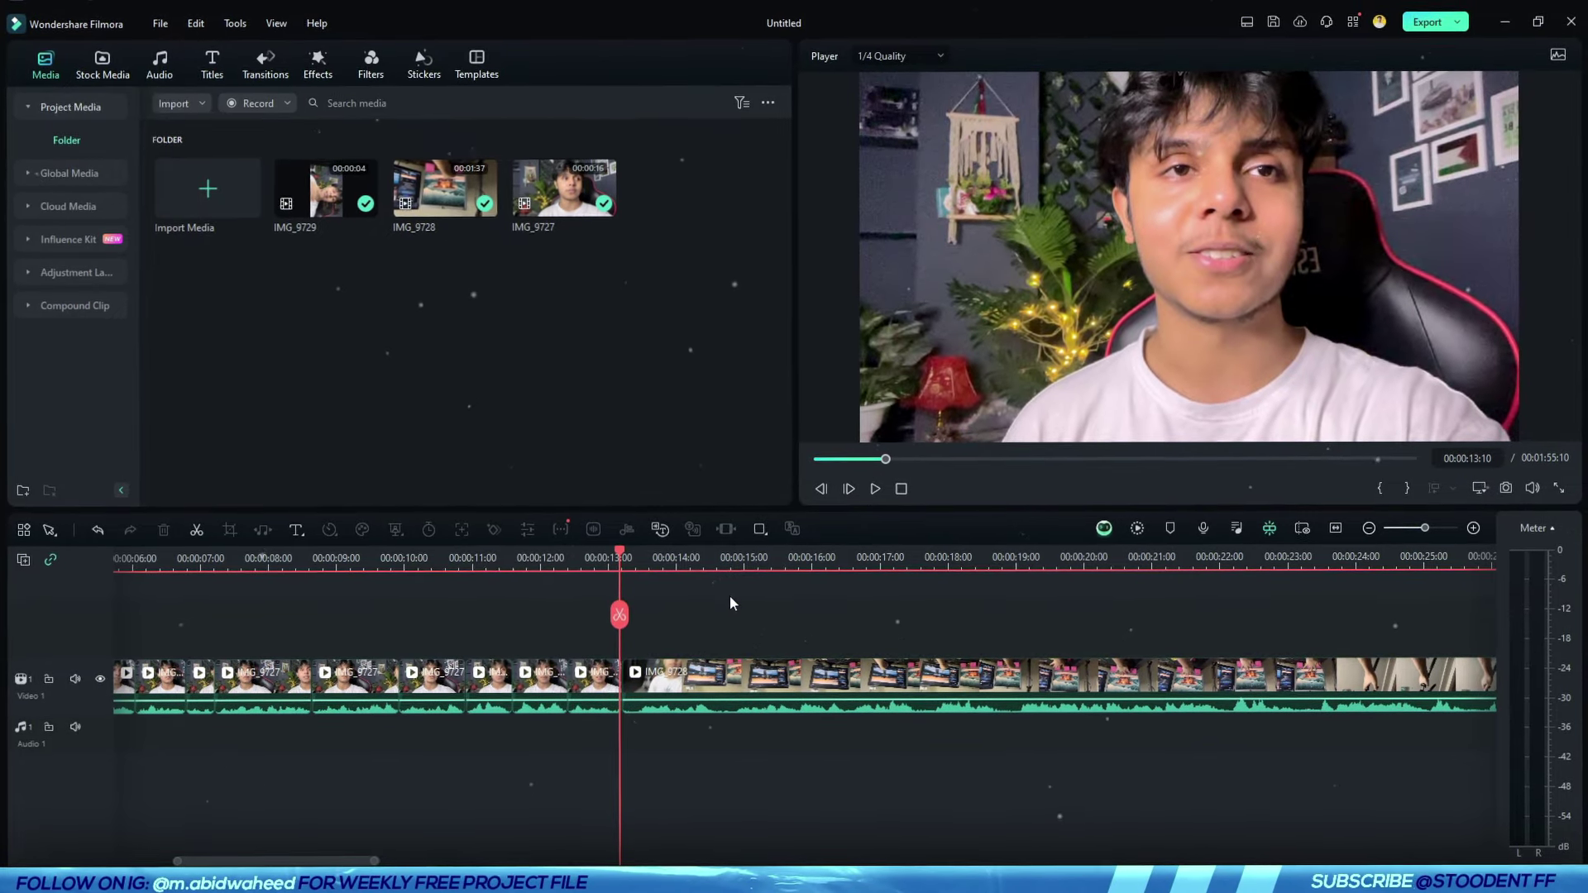
key("space")
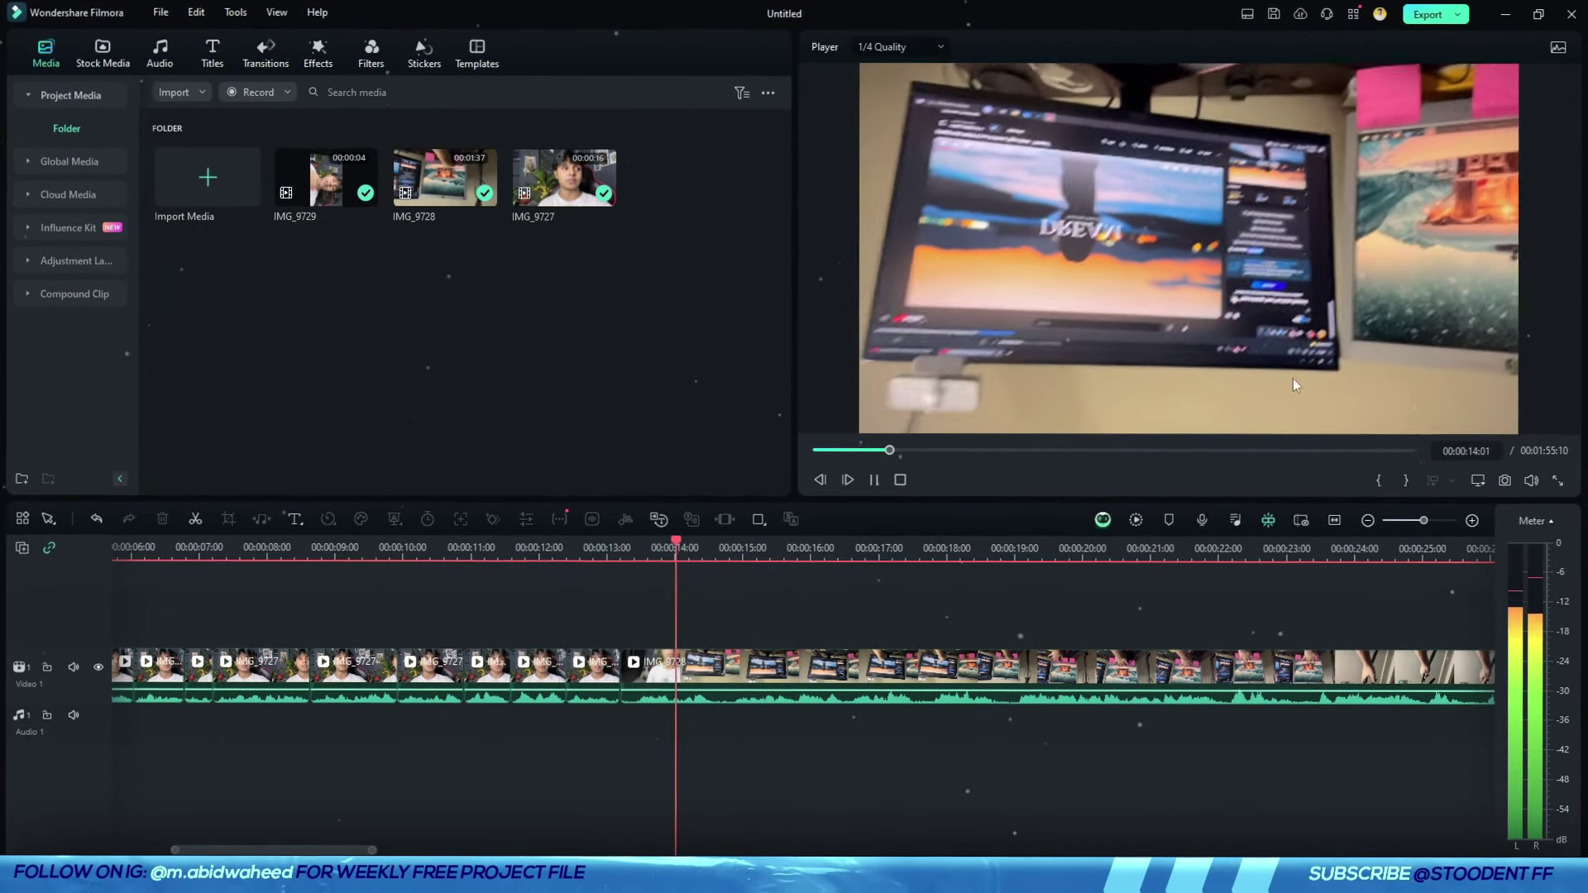
key("space")
left_click(627, 546)
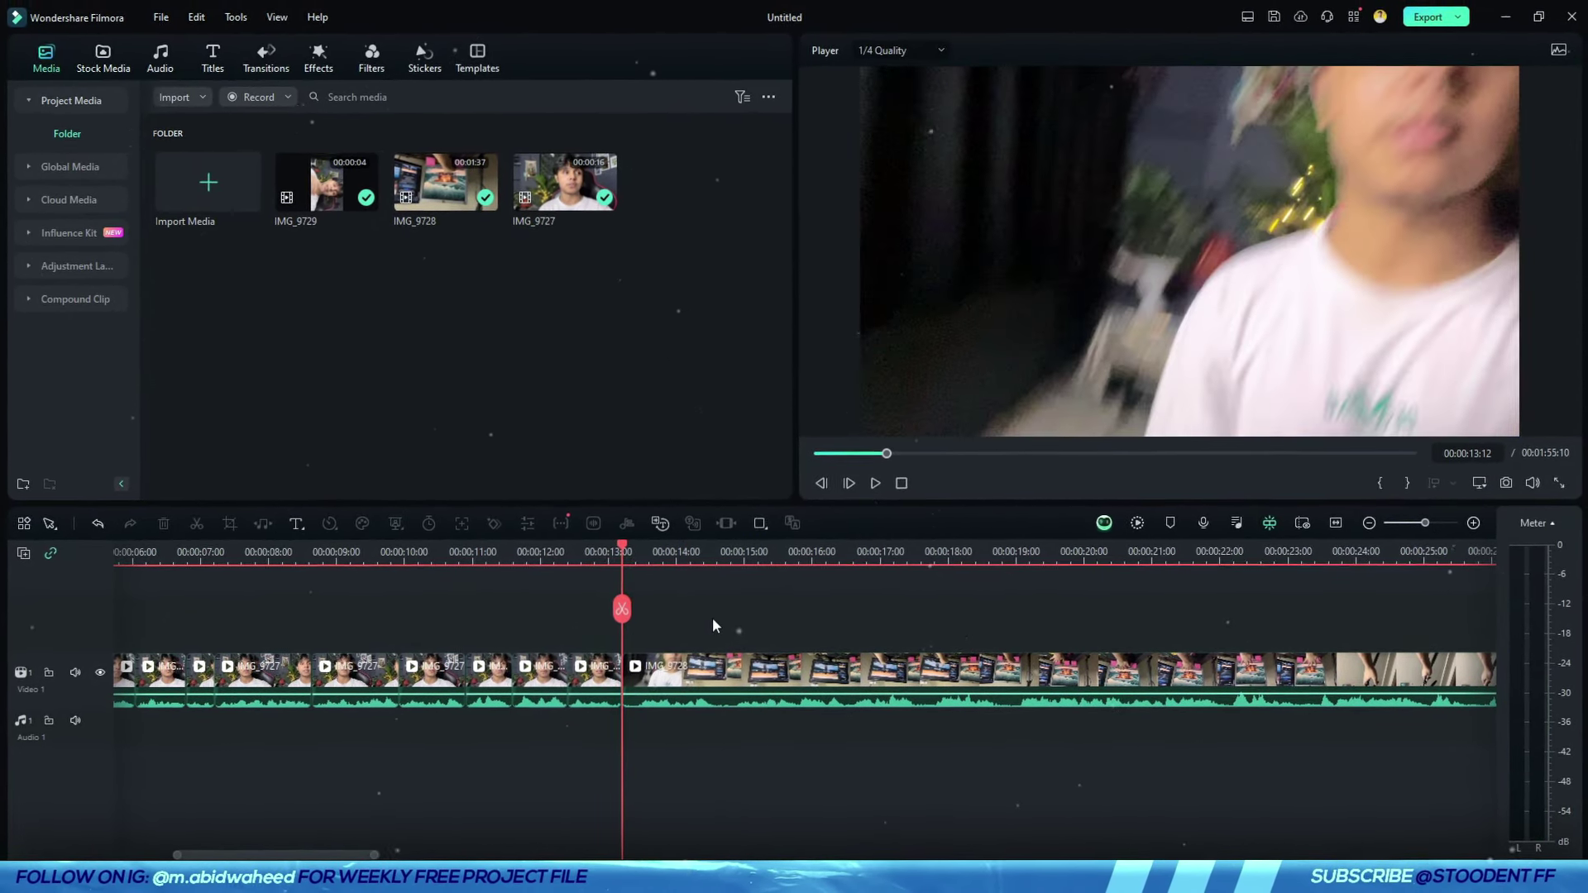
- Examine the opening camera movement of IMG_9728 frame by frame up to 00:00:13:39, and inspect the footage around 00:00:23
key("Right")
key("Right")
key("Right")
key("Right")
key("Right")
key("Right")
key("Right")
key("Right")
key("Right")
key("Right")
key("Right")
key("Right")
key("Right")
key("Right")
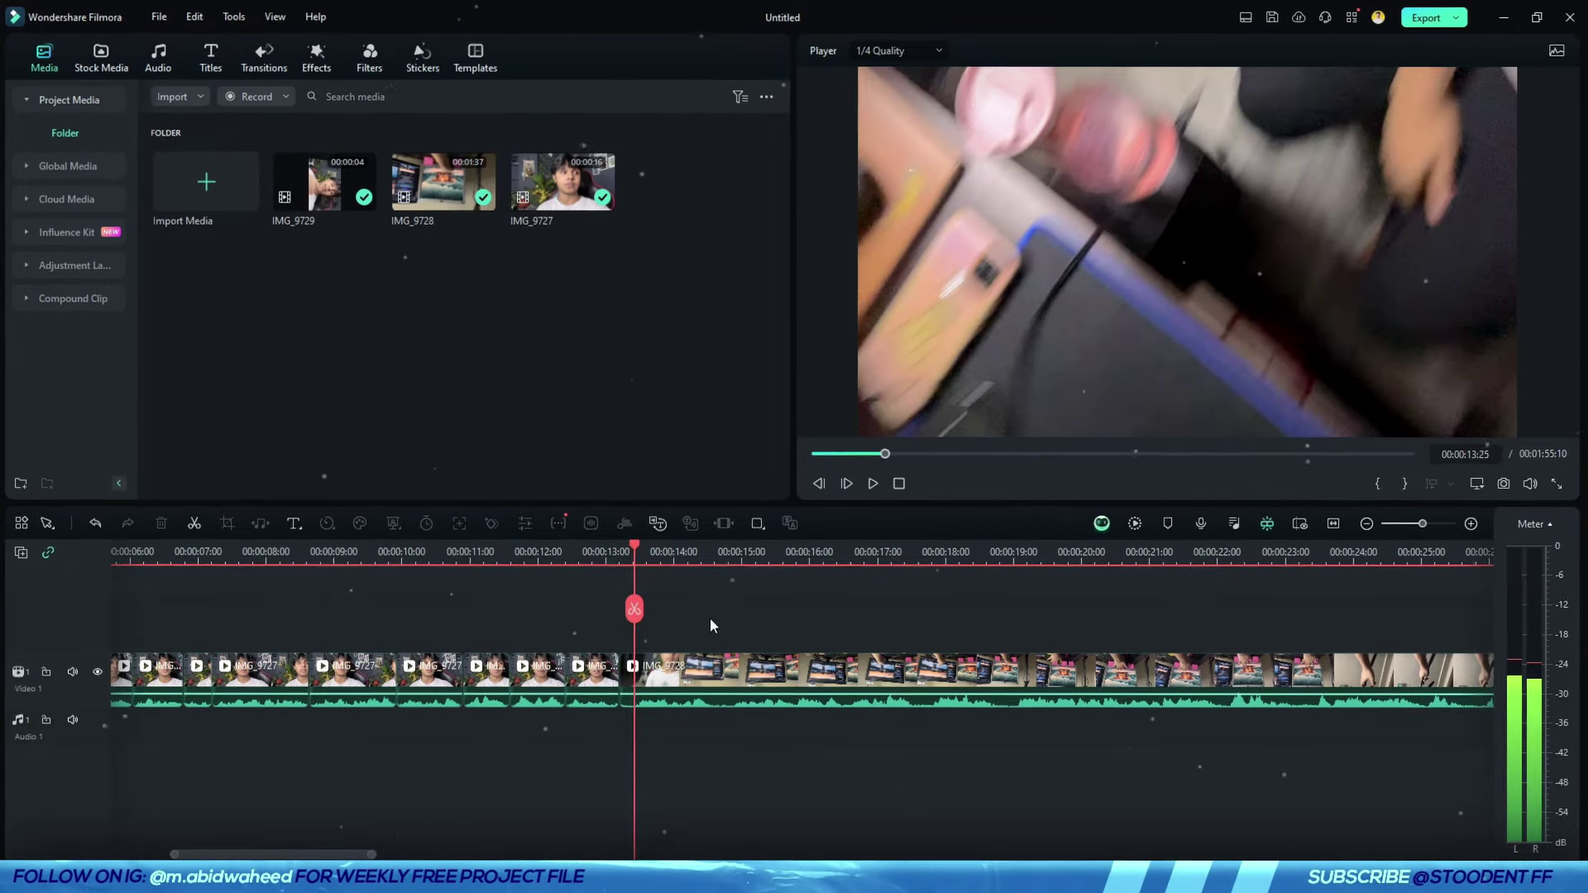
key("Right")
key("Right")
key("Right")
key("Right")
key("Right")
key("Right")
key("Right")
key("Right")
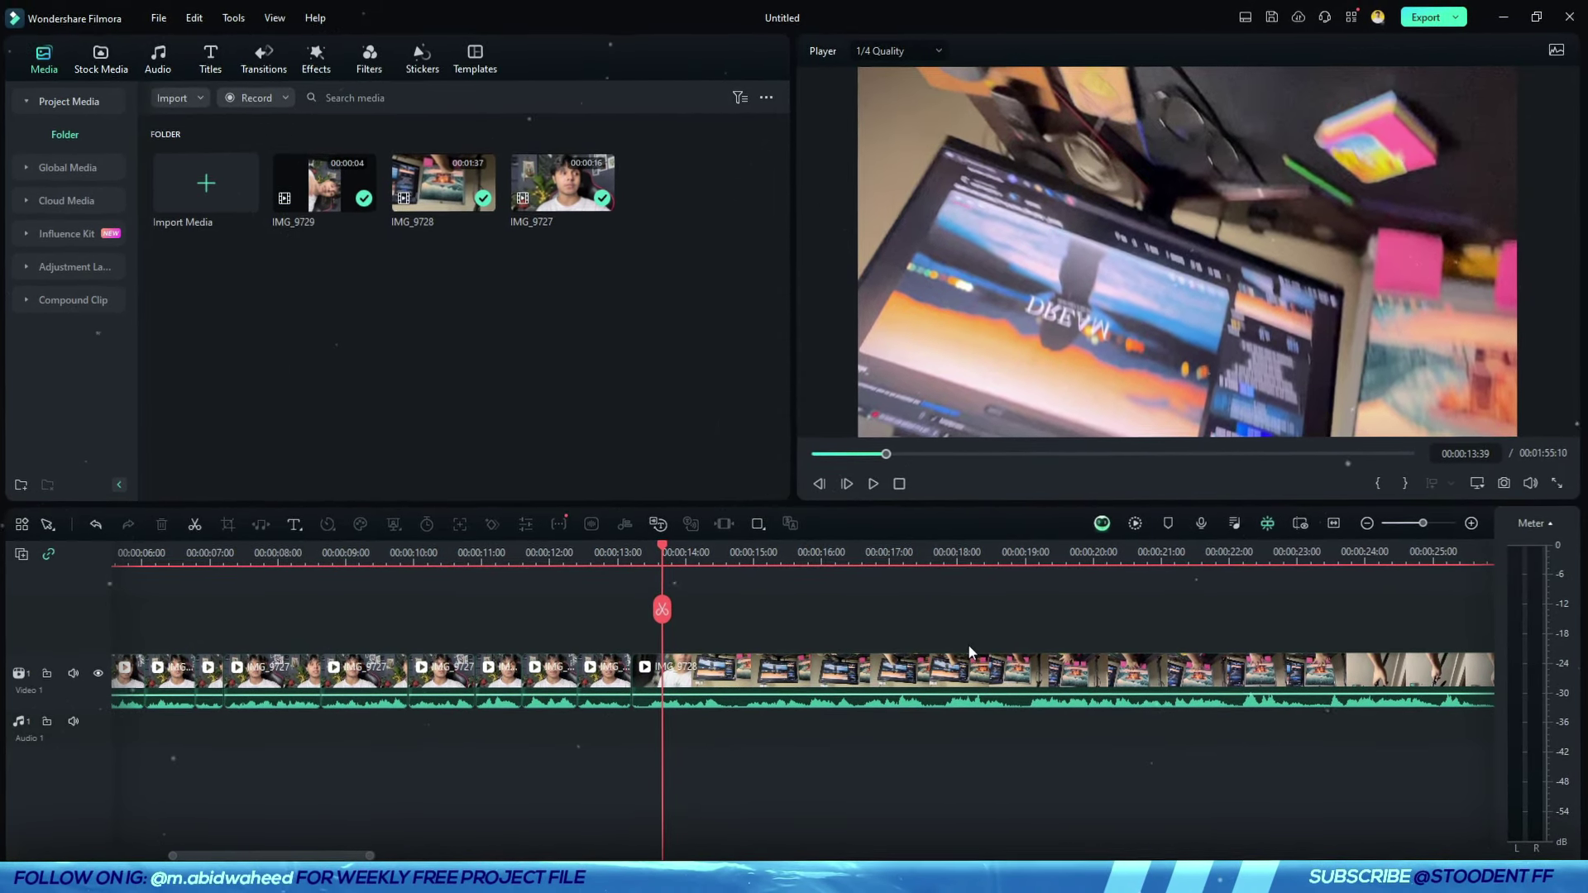
left_click(1307, 565)
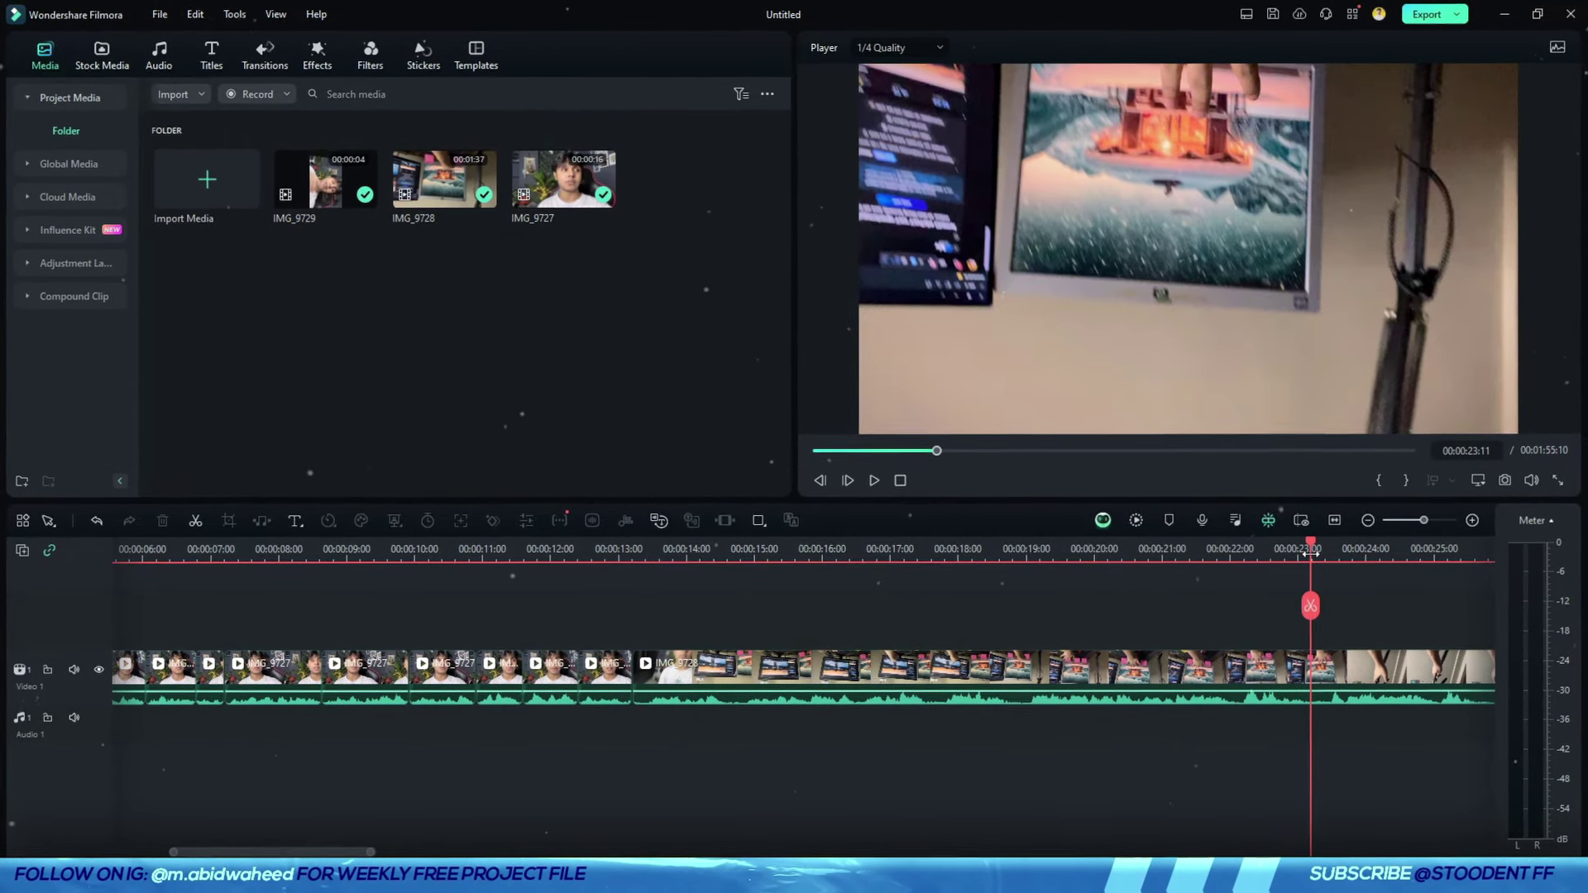
mouse_move(1313, 552)
left_mouse_down()
mouse_move(1217, 556)
mouse_move(1322, 558)
left_mouse_up()
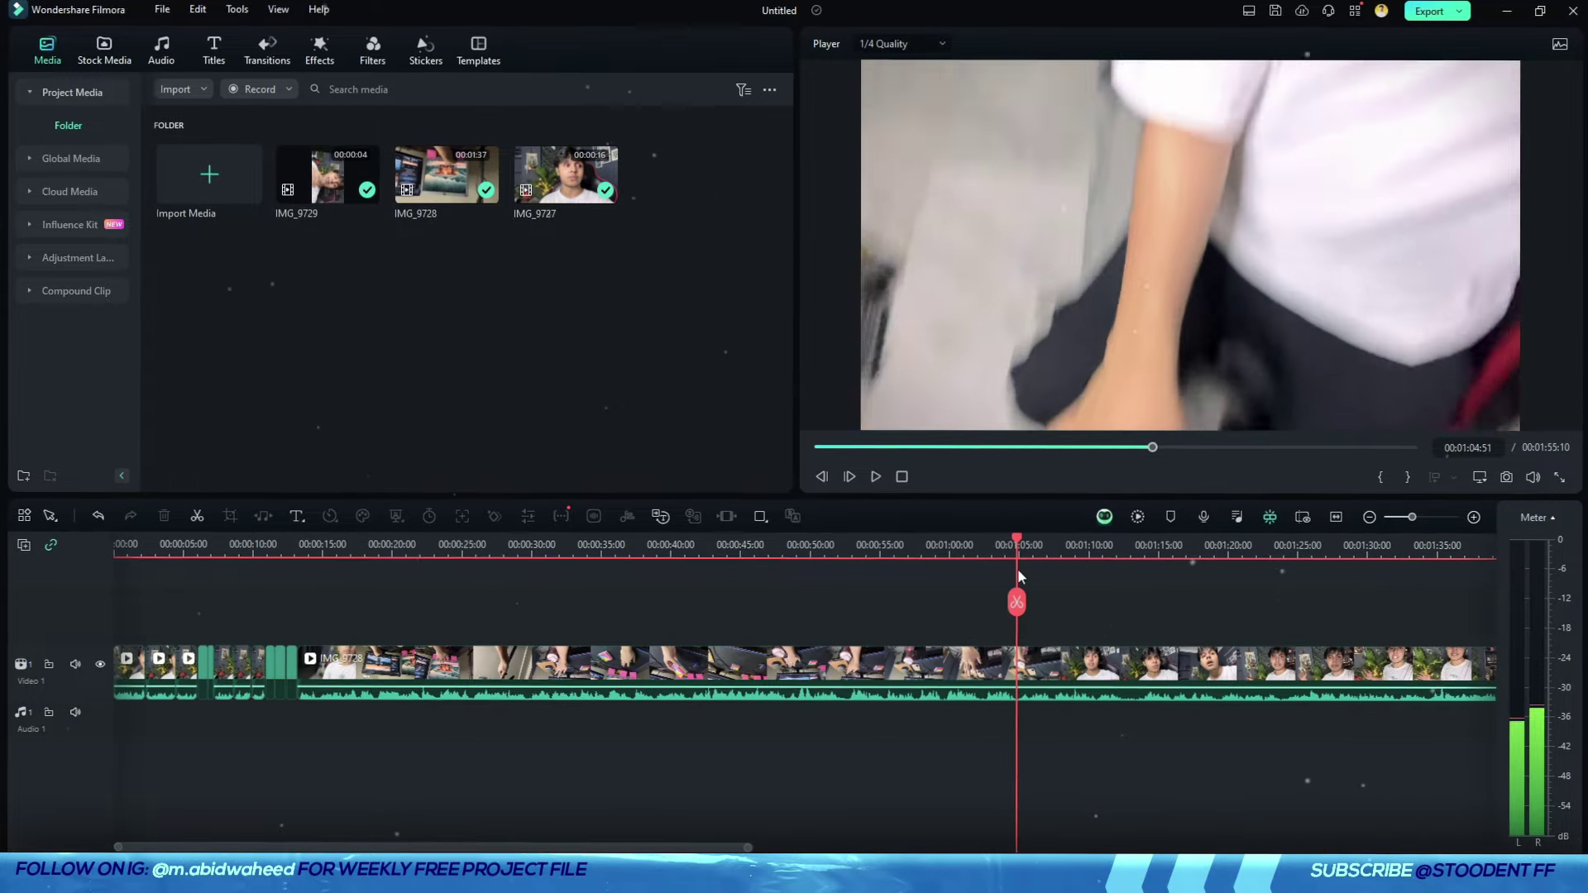
- Split IMG_9728 at 00:01:04:50 and flip the part before the cut vertically
left_click(1016, 601)
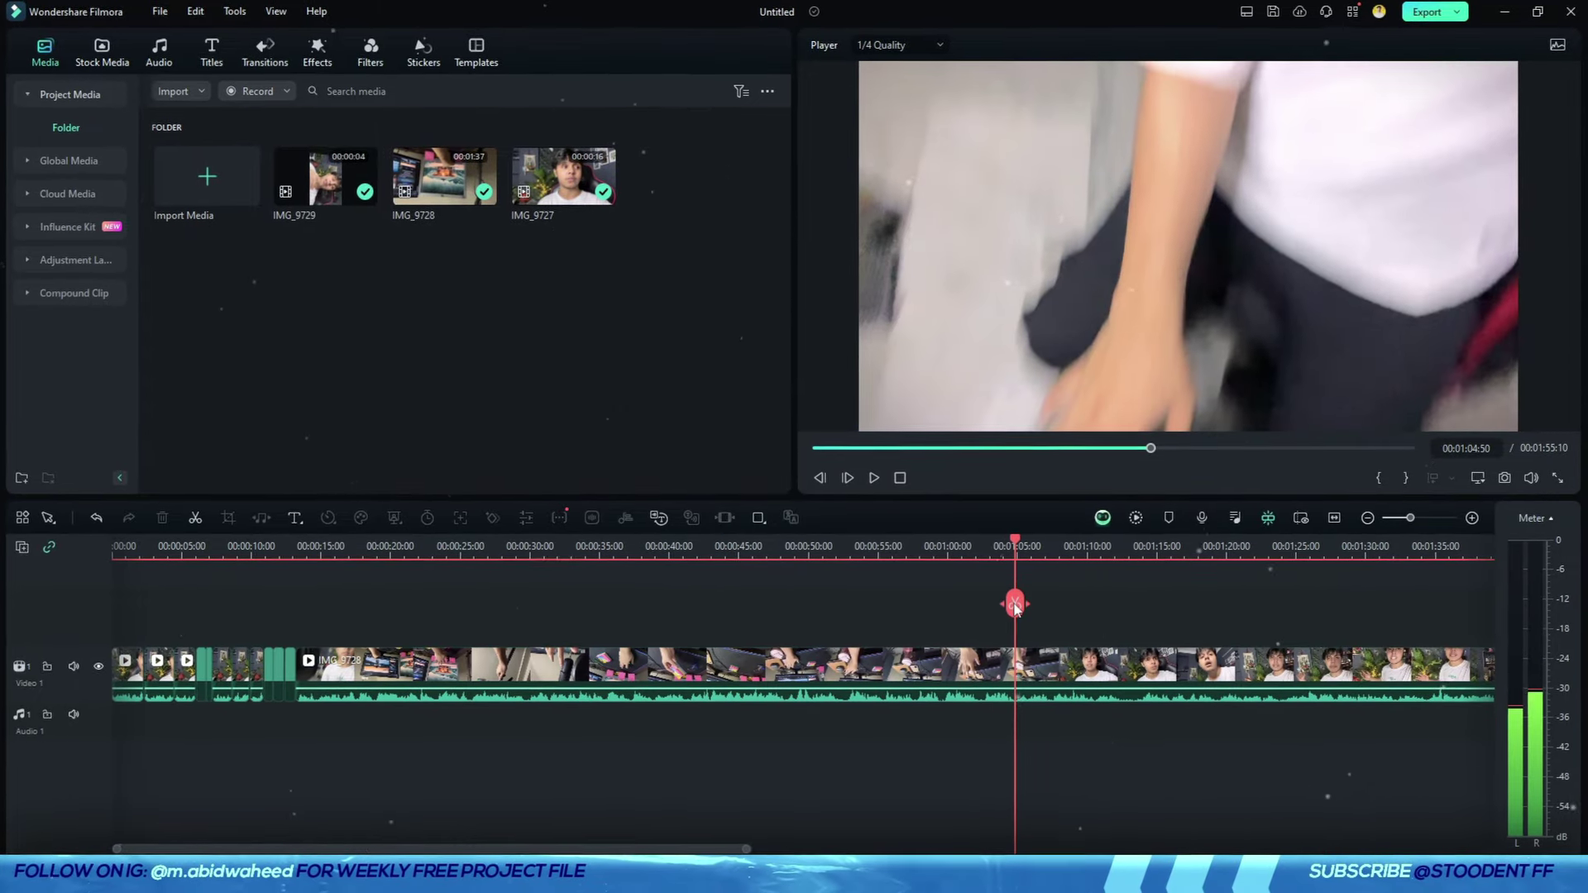
left_click(996, 670)
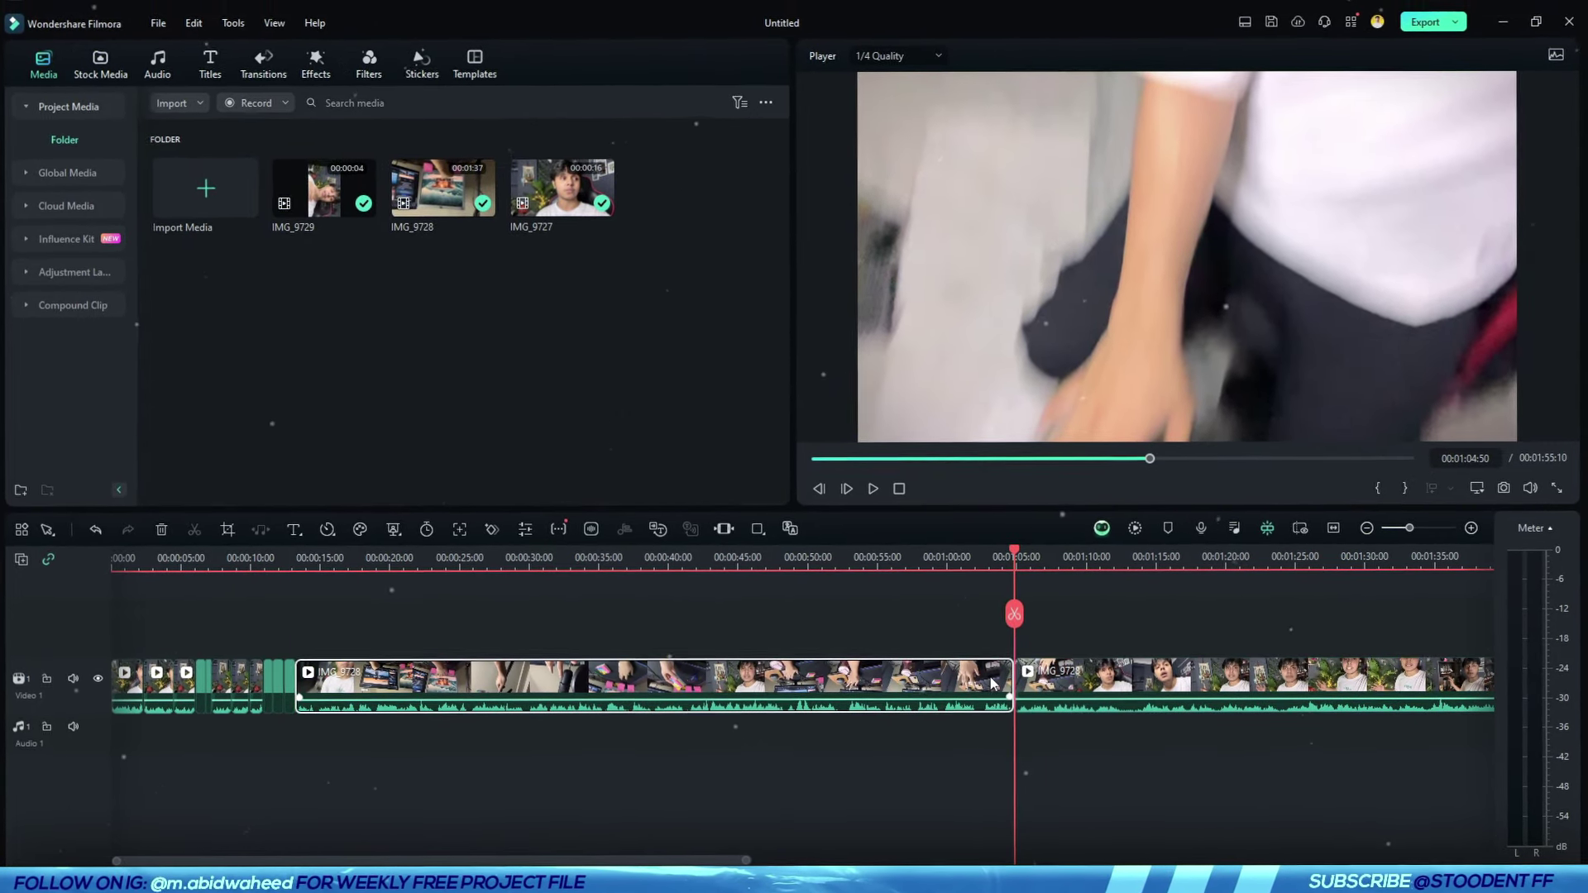
double_click(991, 680)
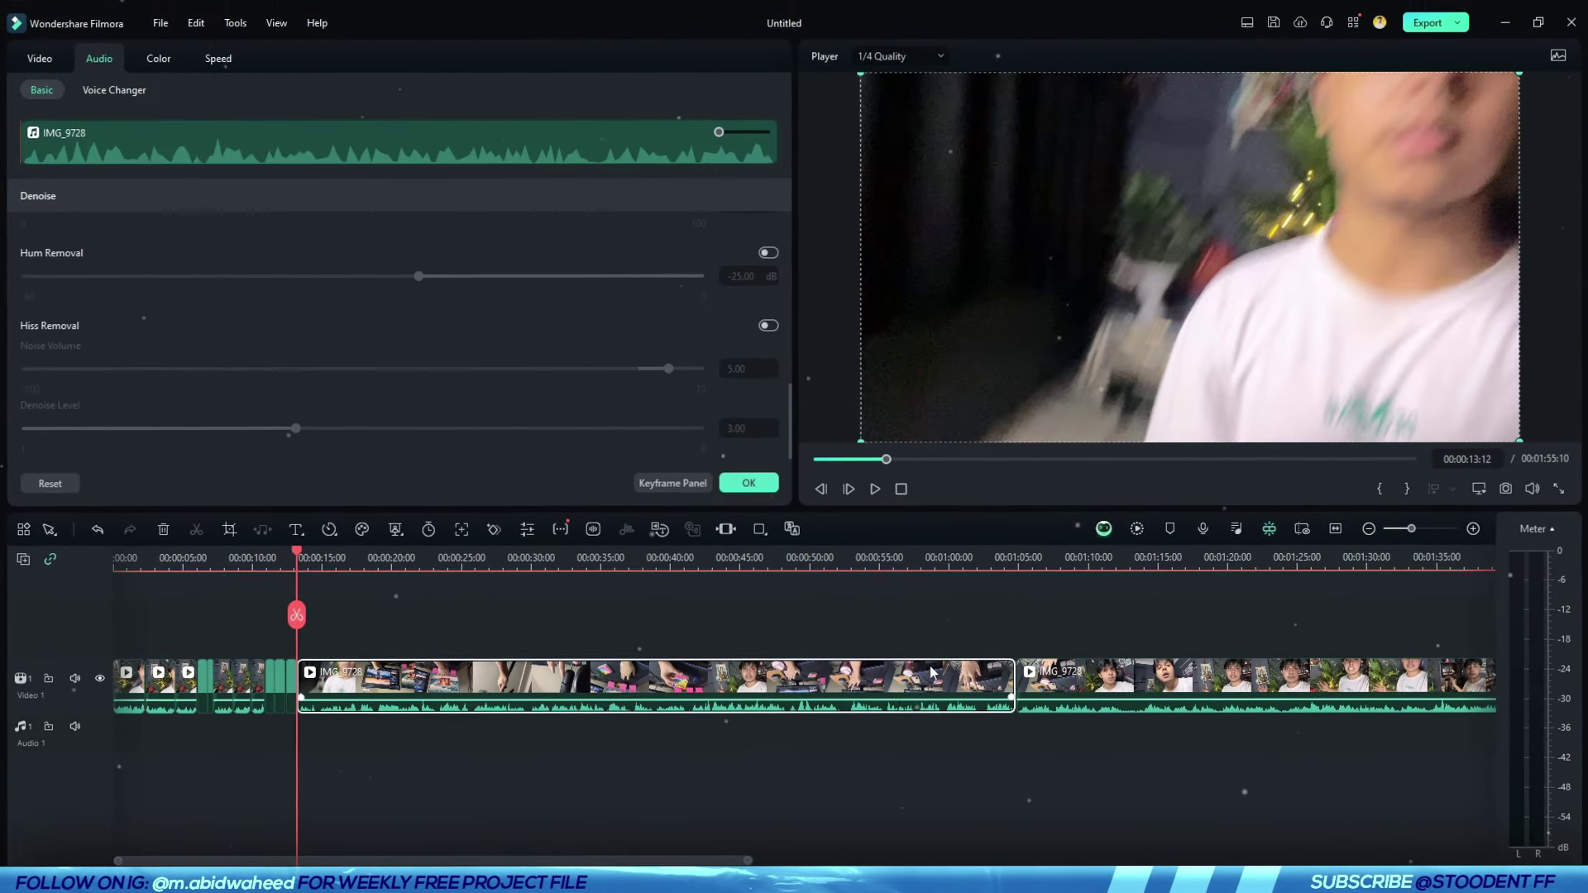
key("space")
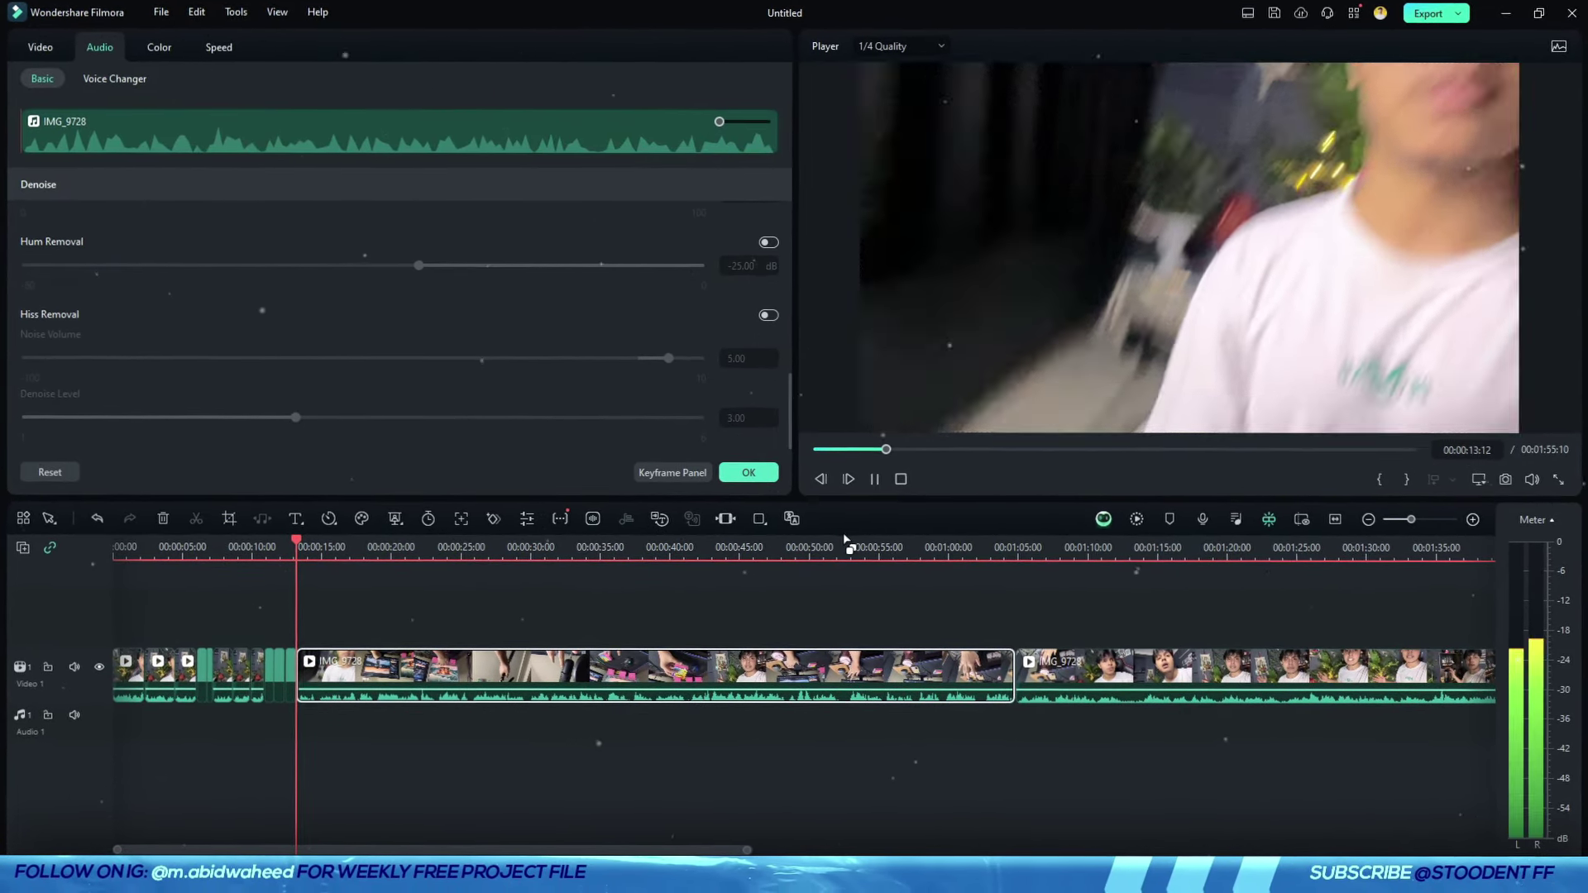
key("space")
left_click(33, 53)
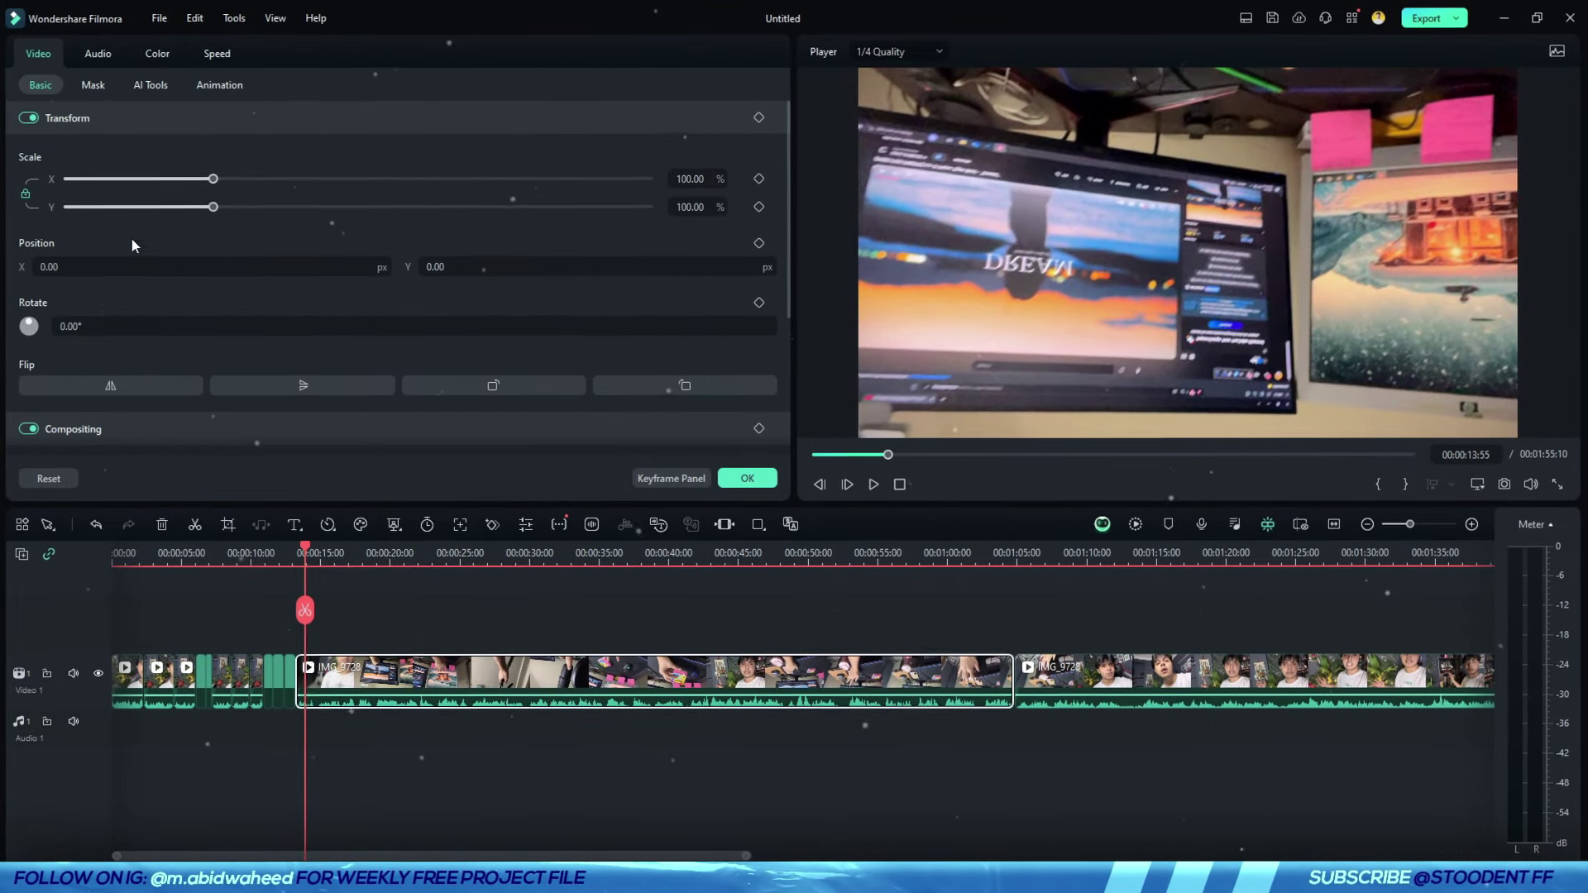
left_click(304, 386)
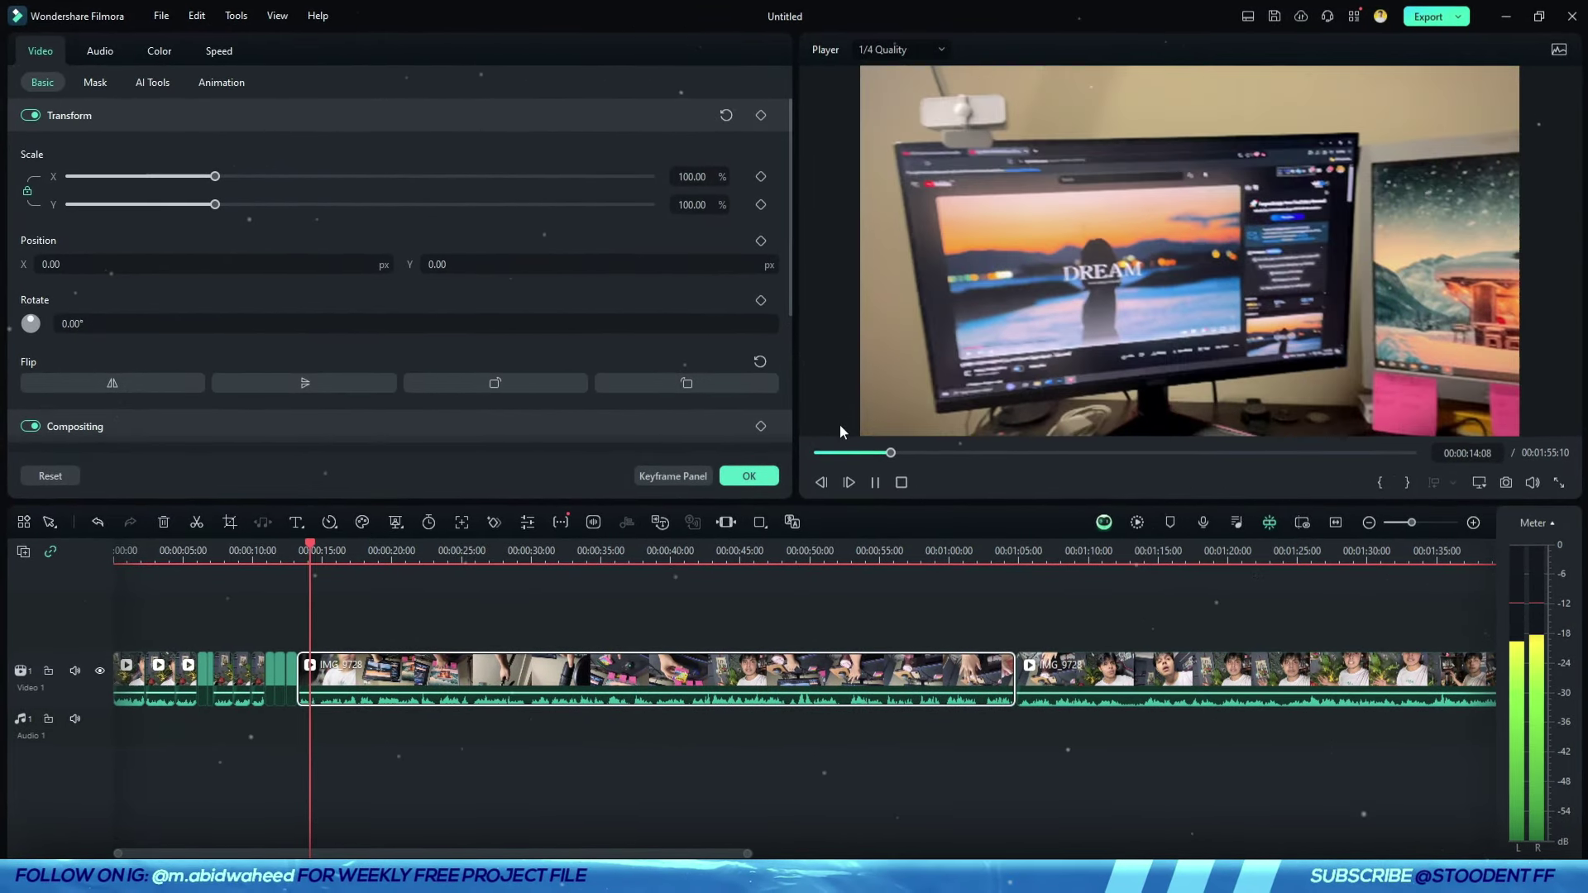
- Play IMG_9728 across the cut near 00:01:05 and inspect the flipped footage before it
left_click(981, 547)
key("space")
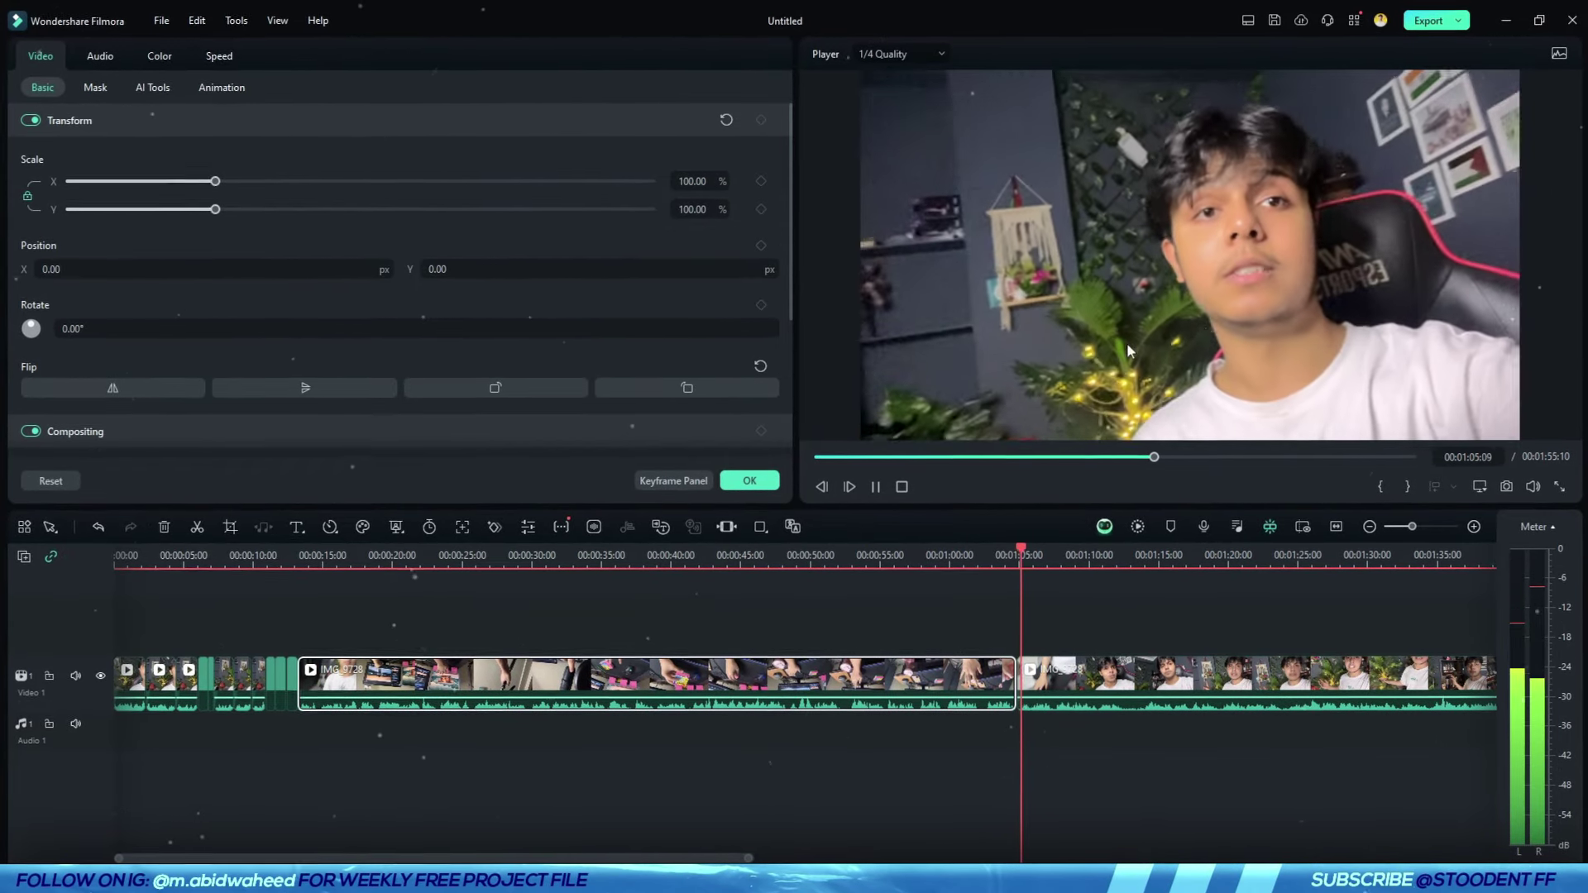
key("space")
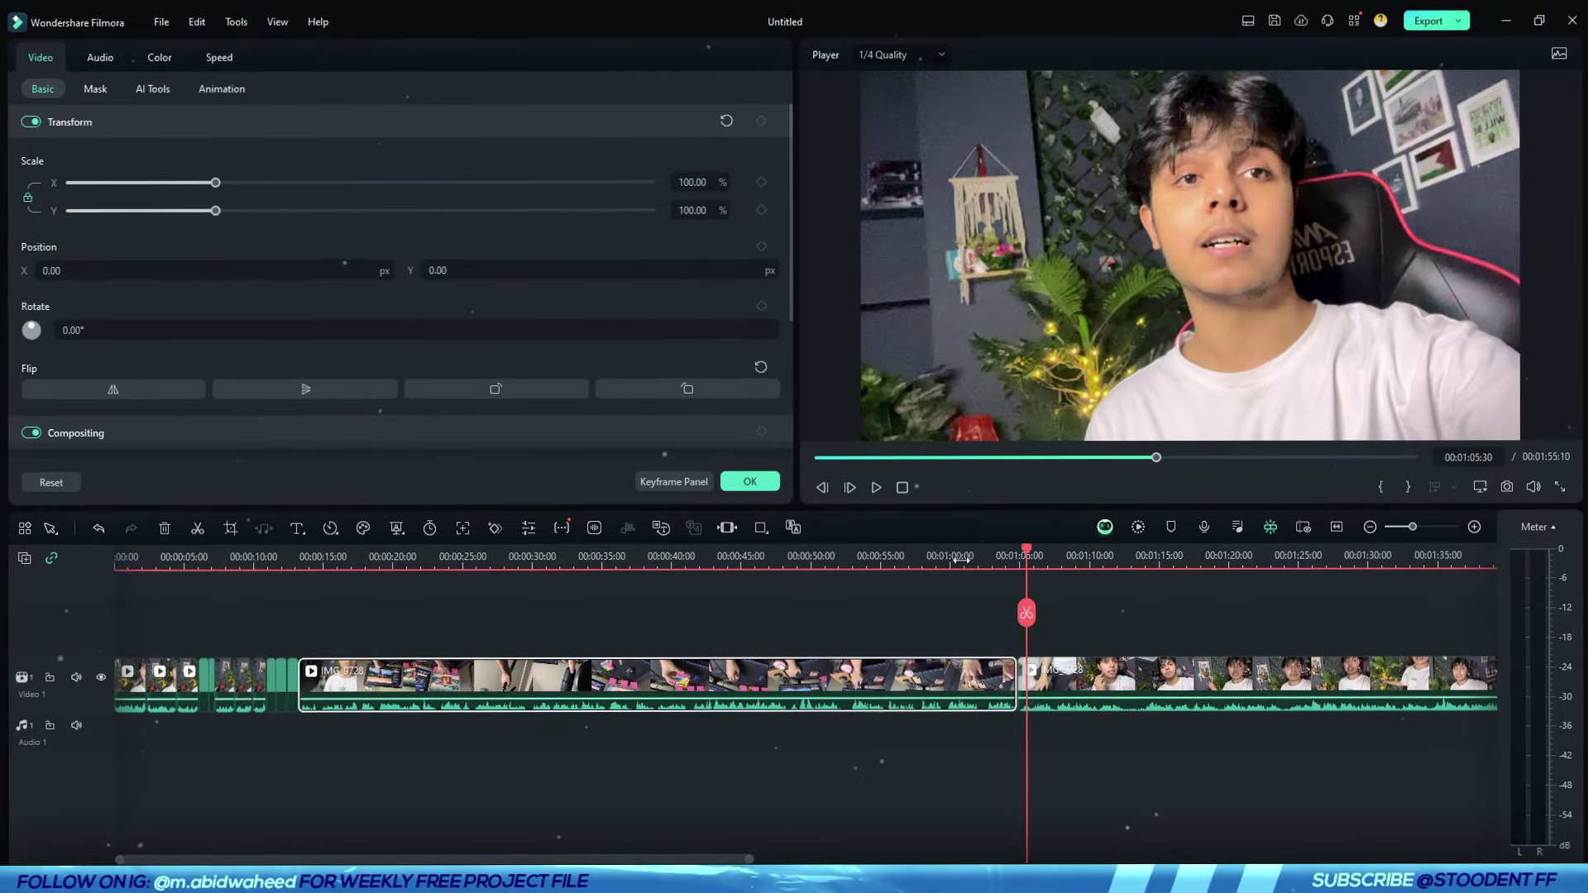
left_click(913, 557)
key("space")
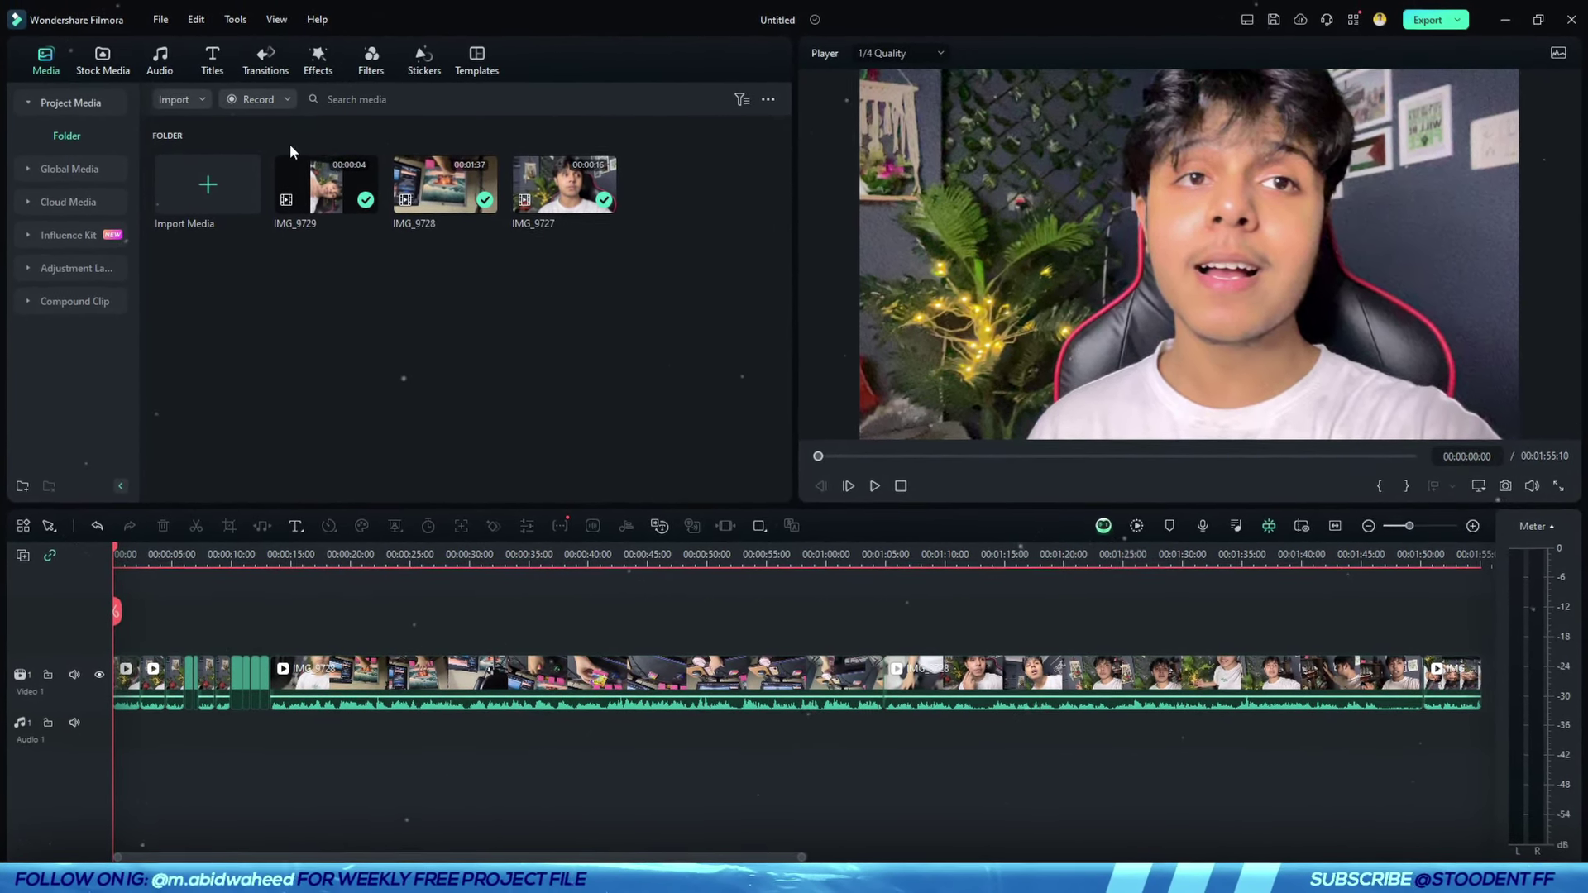
- Preview the Lofi track Relaxing LoFi Day-AI music and place it at the start of the Audio 1 track
left_click(159, 58)
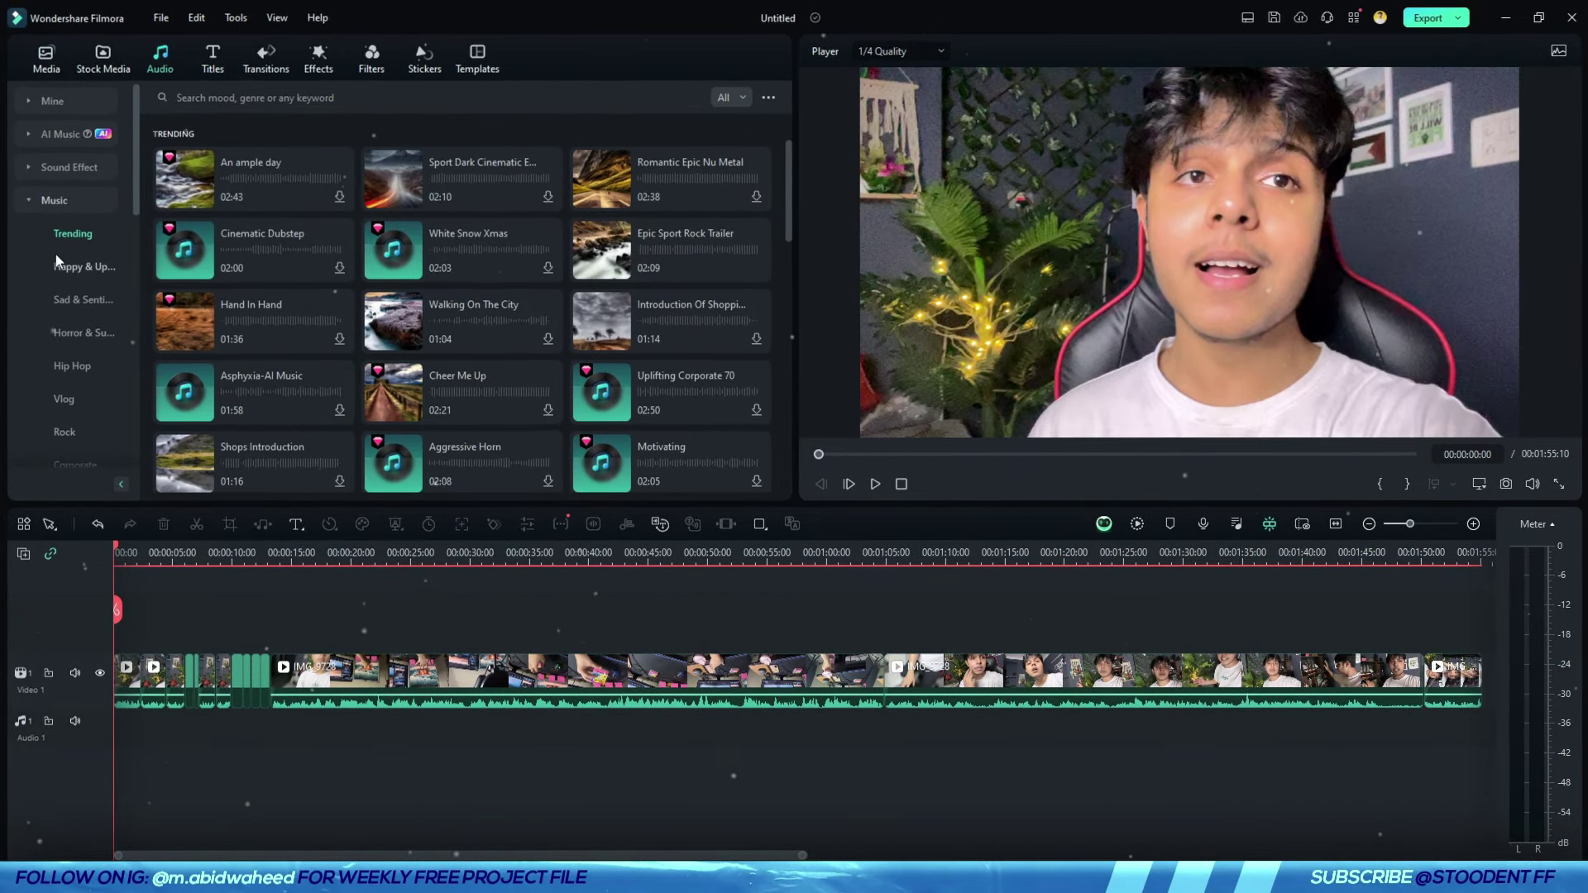
scroll(69, 336, "up", 3)
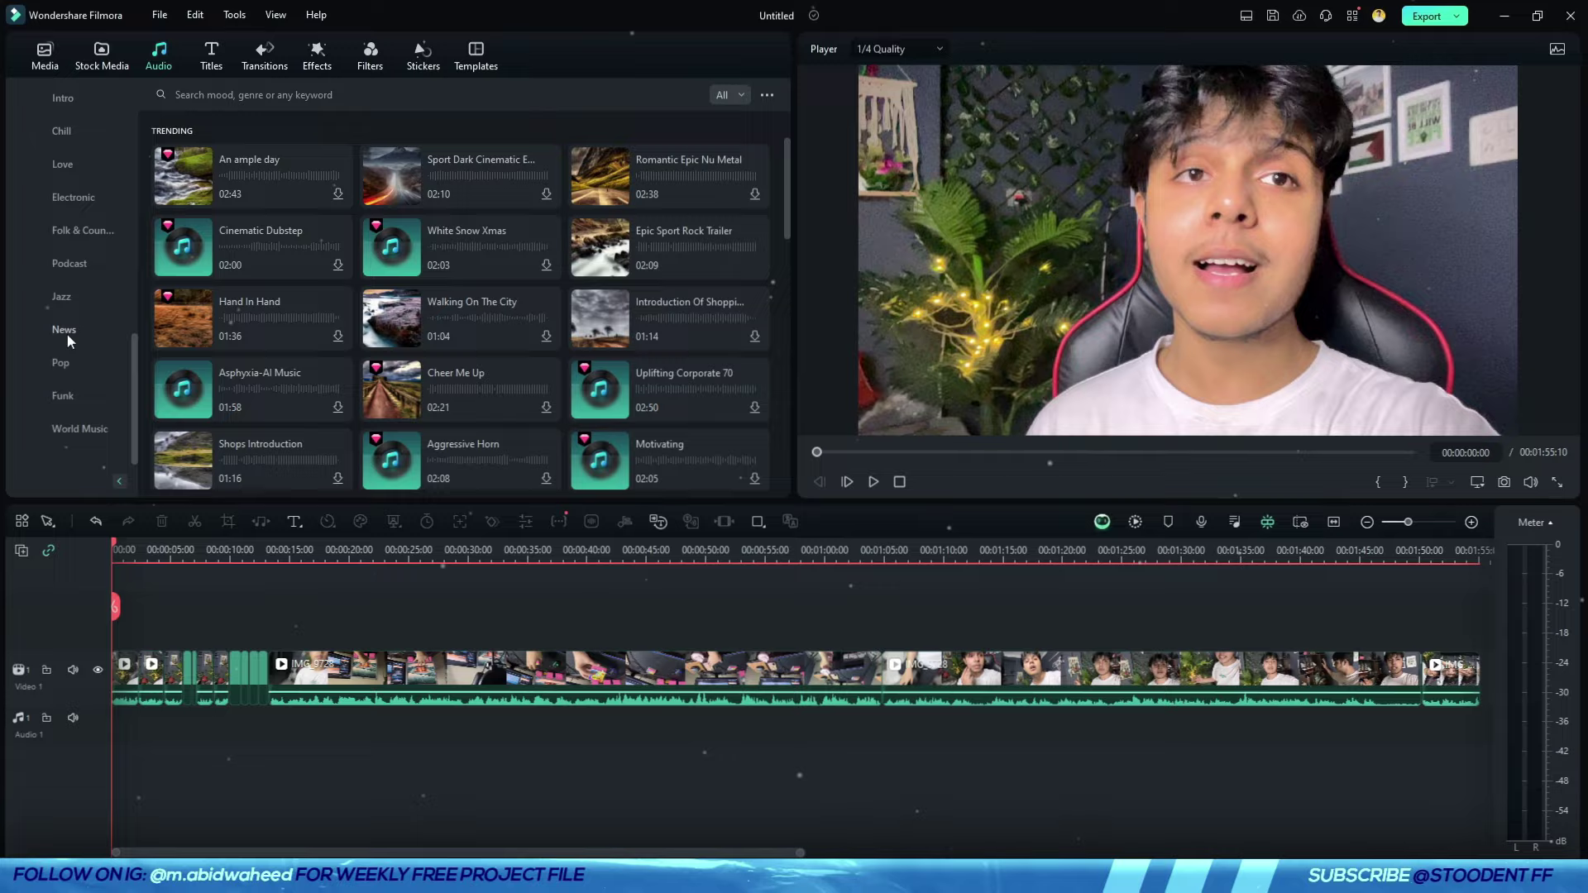
scroll(68, 333, "up", 3)
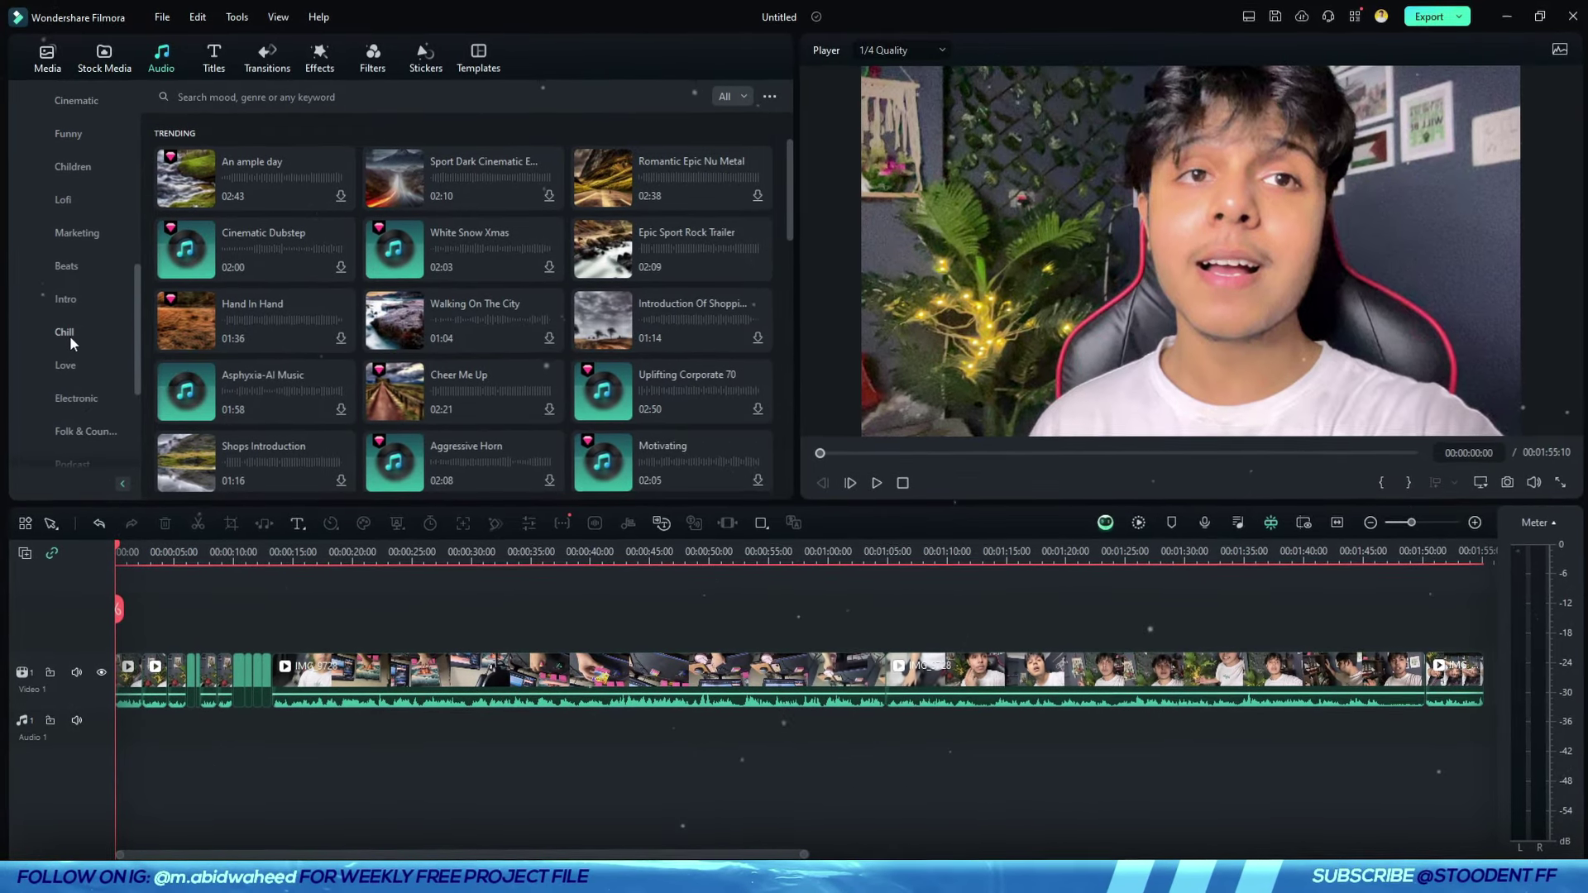
left_click(72, 307)
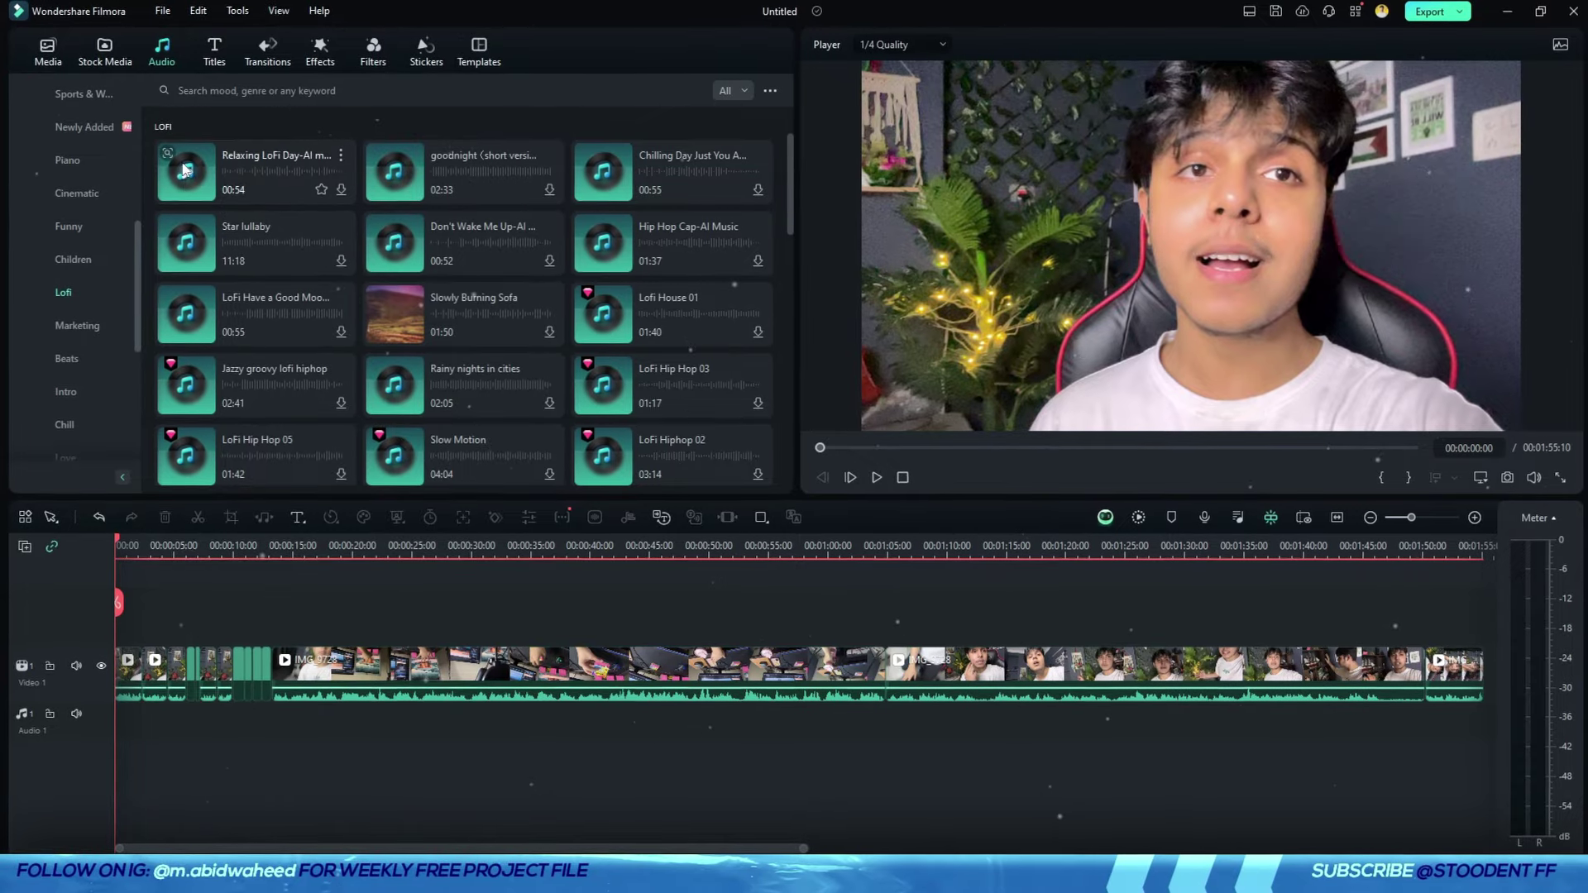
left_click(185, 184)
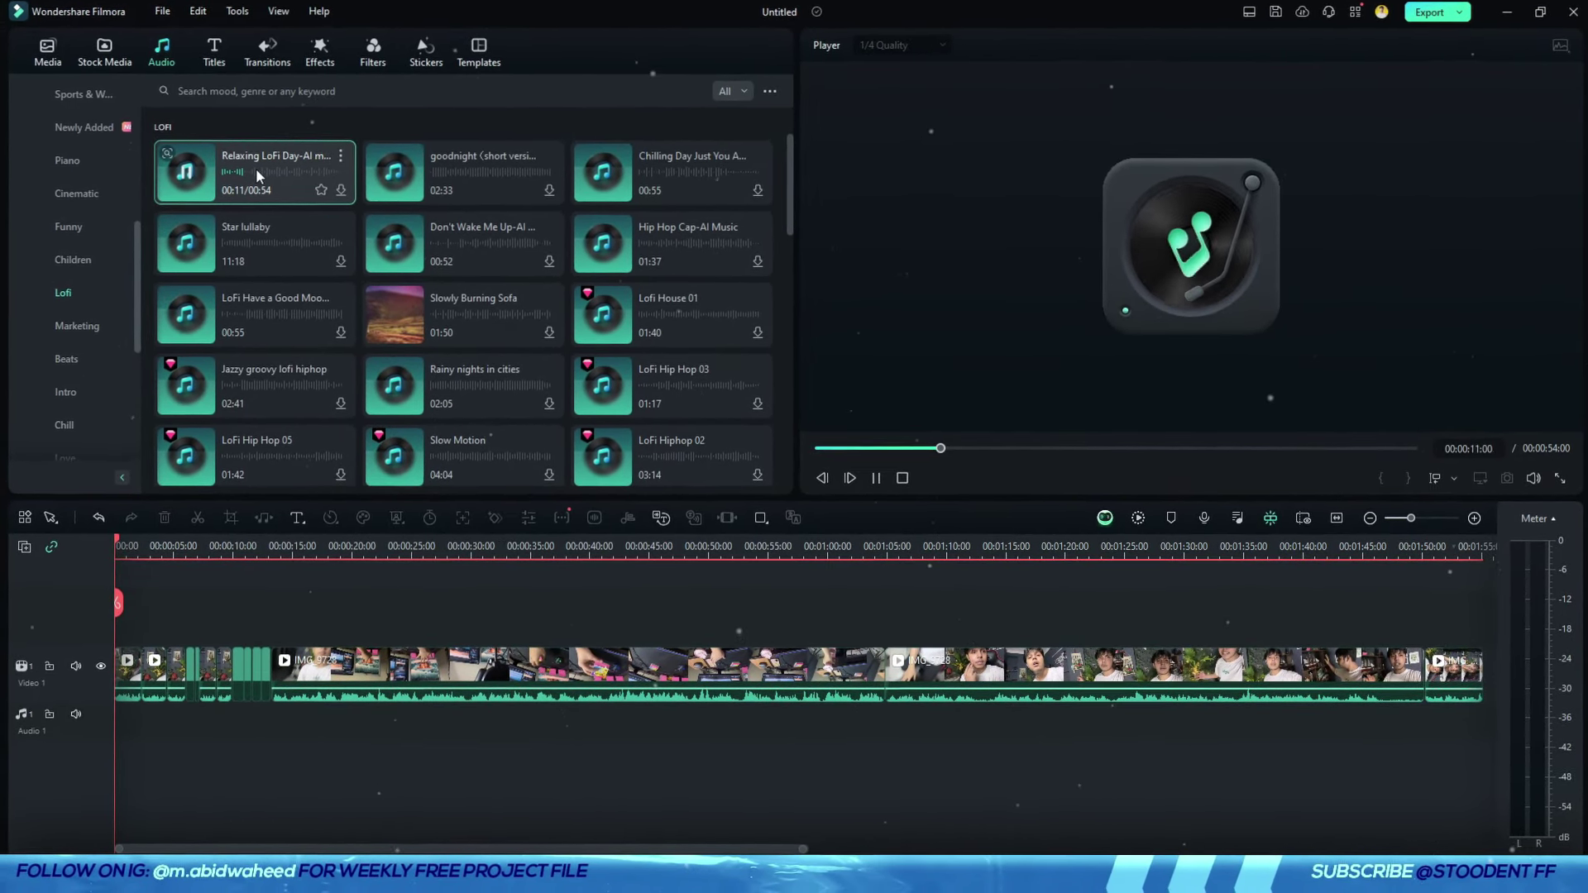
left_click_drag(291, 177, 339, 728)
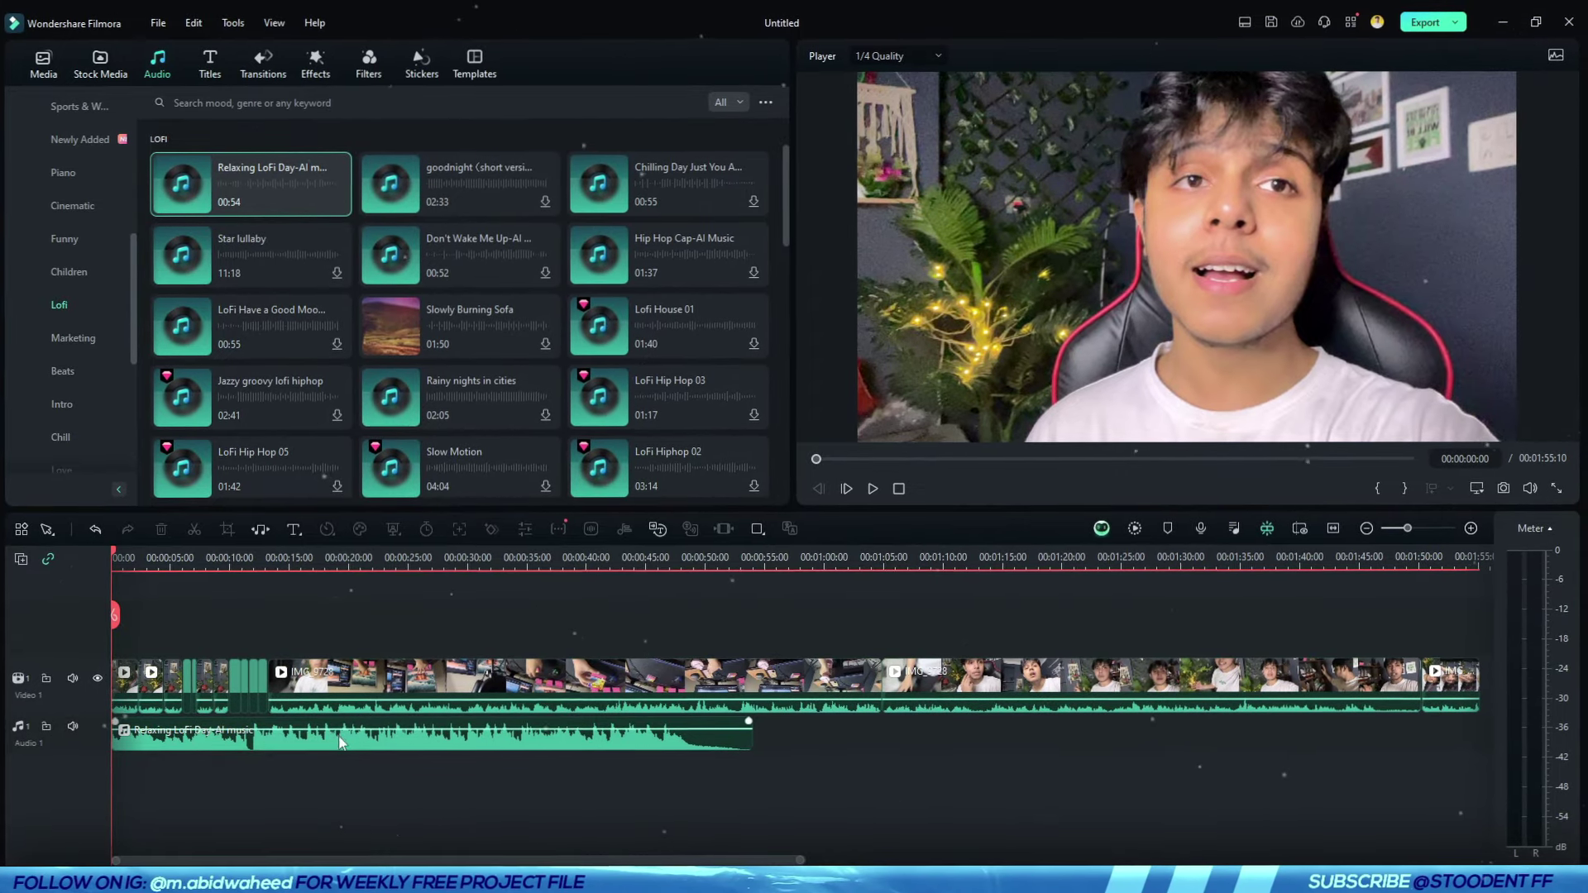
- Open the basic audio settings of the Relaxing LoFi Day-AI music clip on the Audio 1 track
double_click(335, 748)
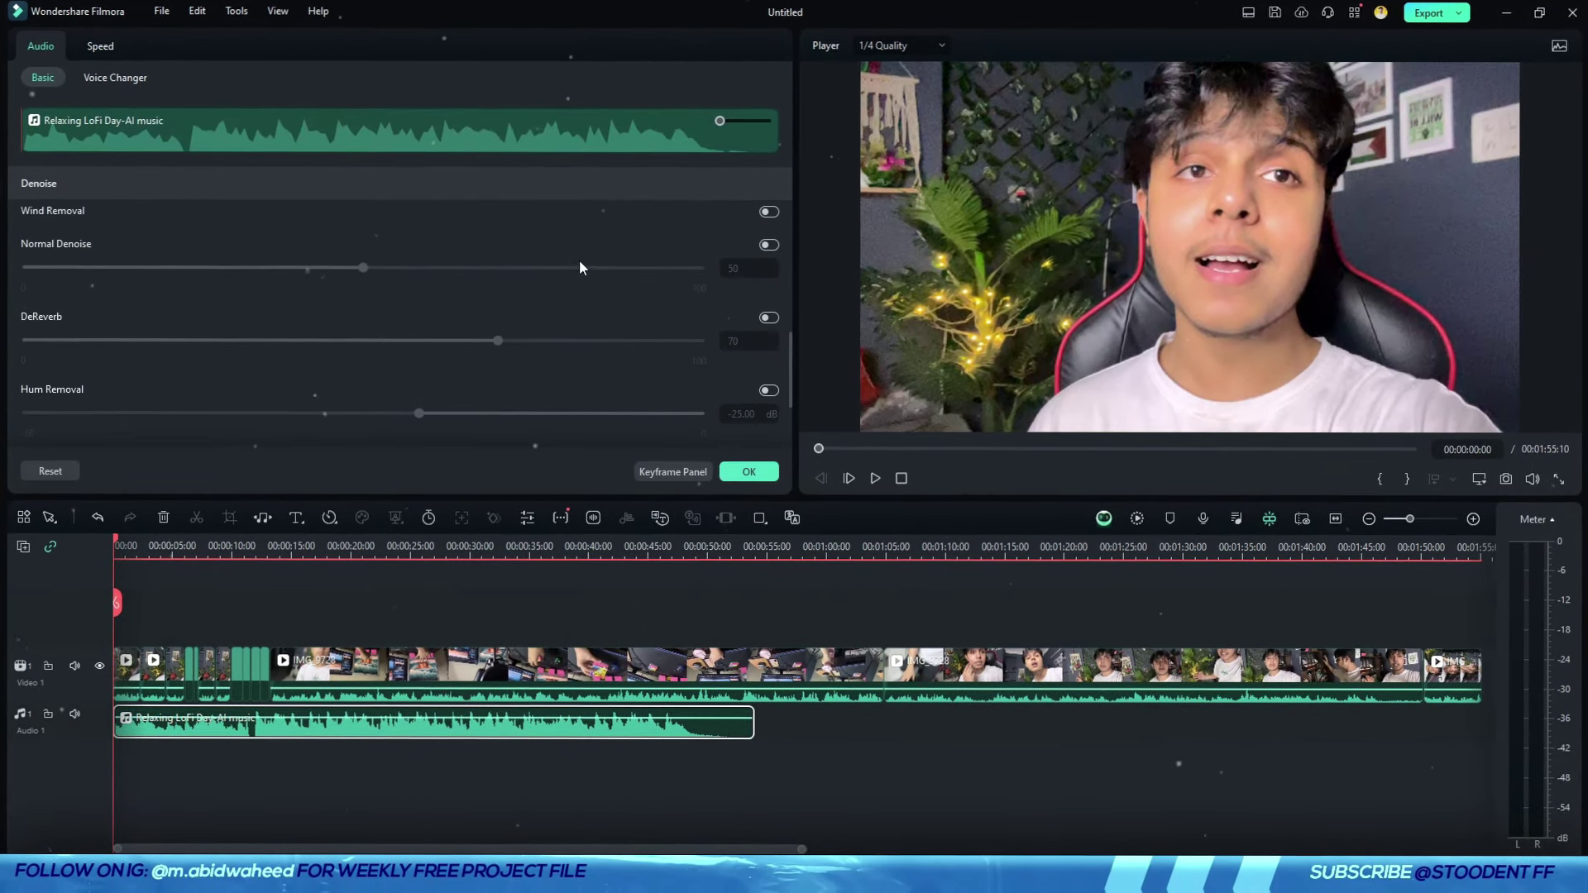
scroll(579, 269, "up", 3)
left_click(533, 279)
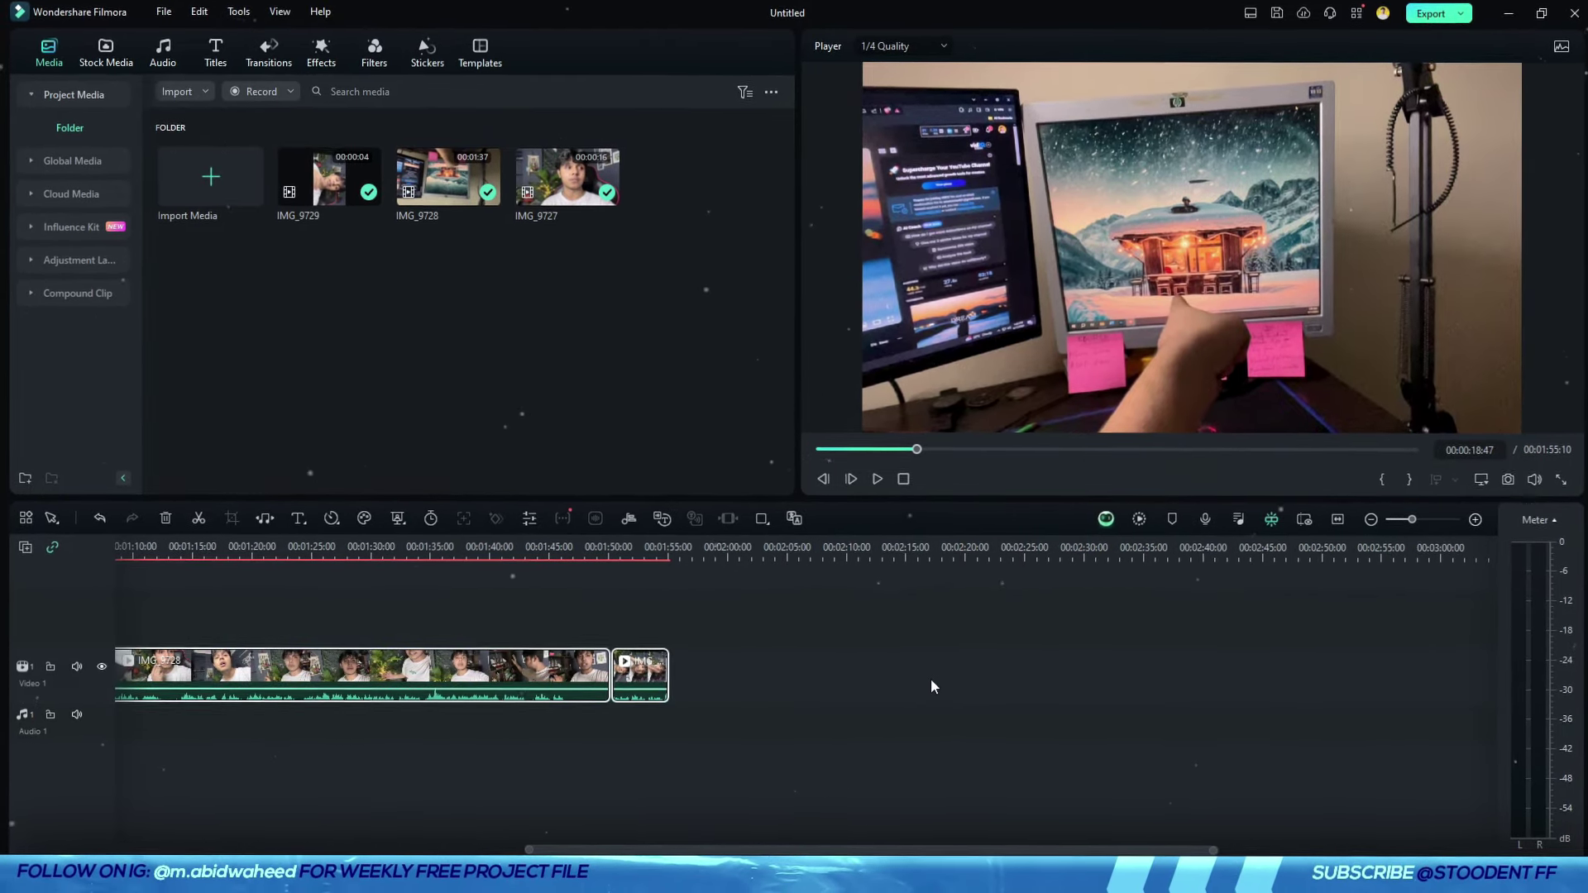
left_click(778, 621)
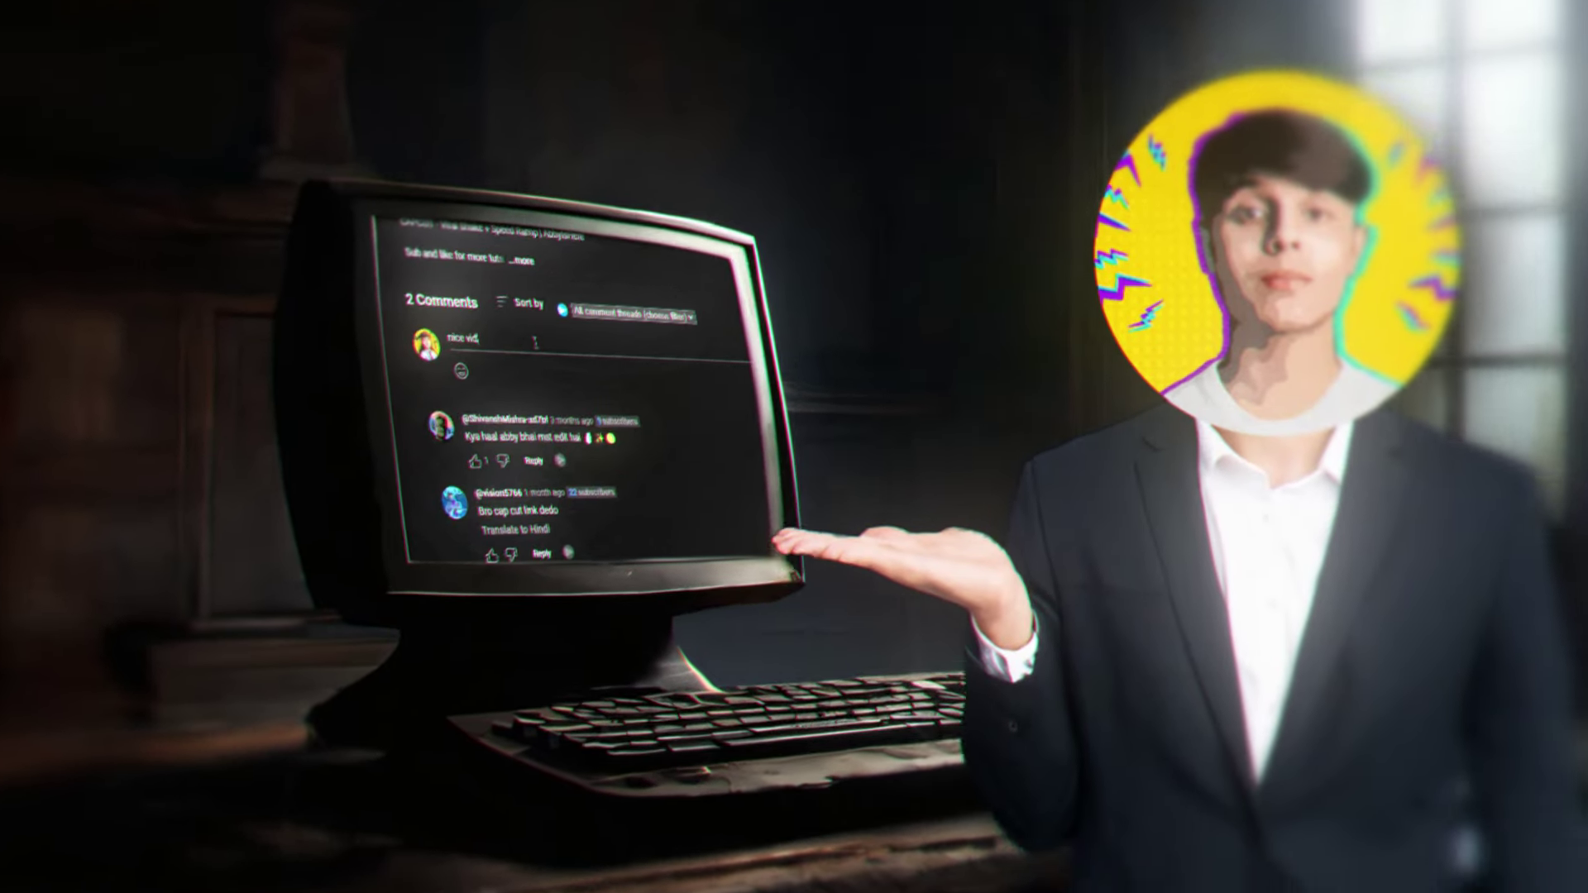
type("buddy make")
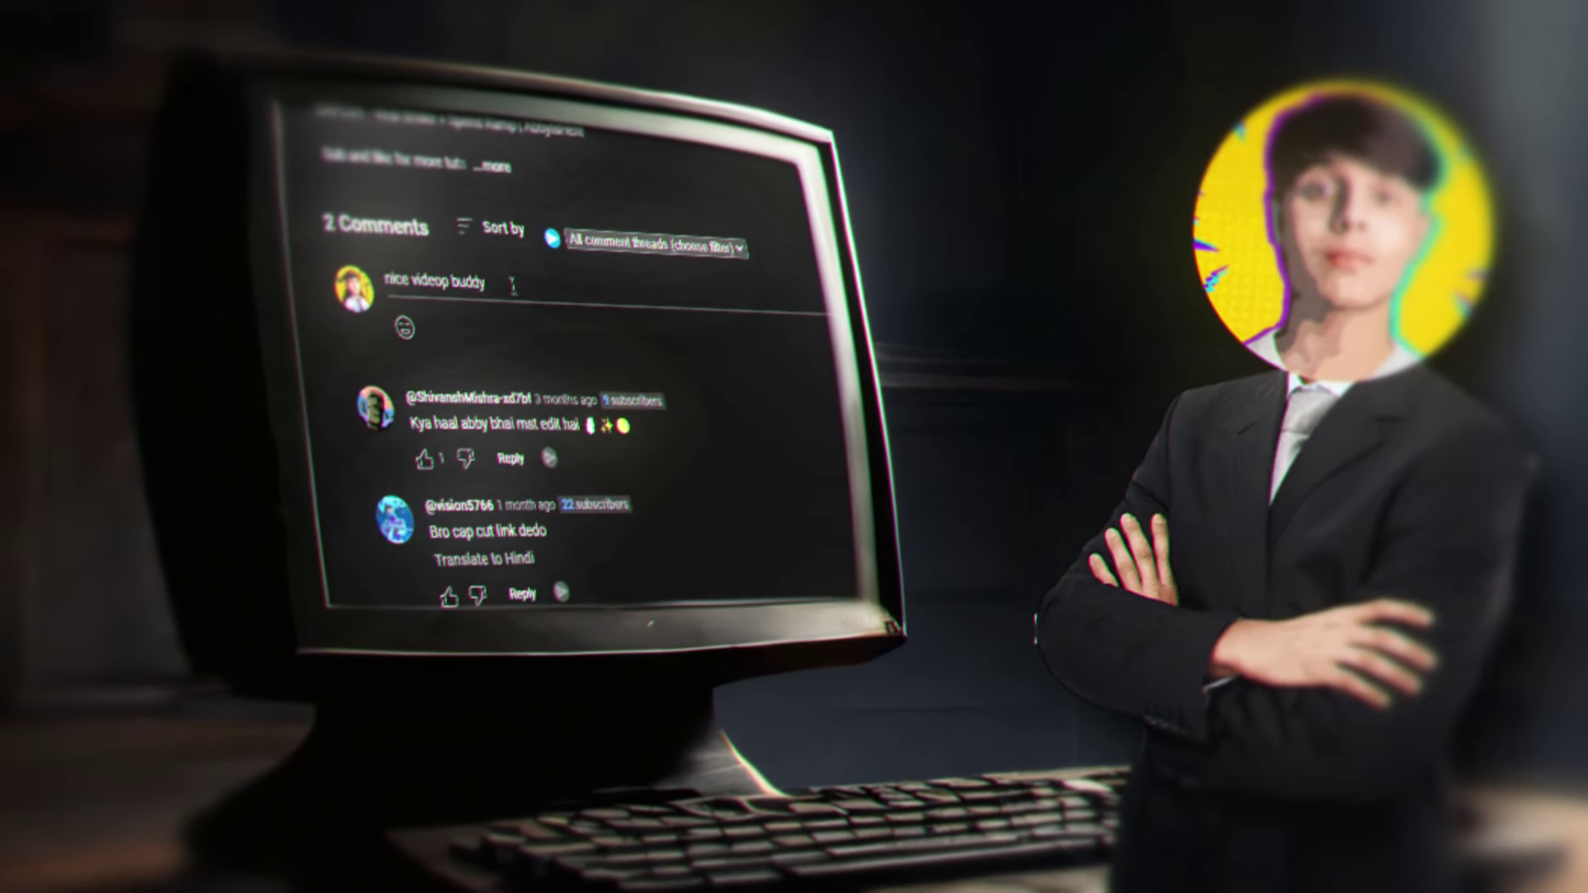
type(" a video o")
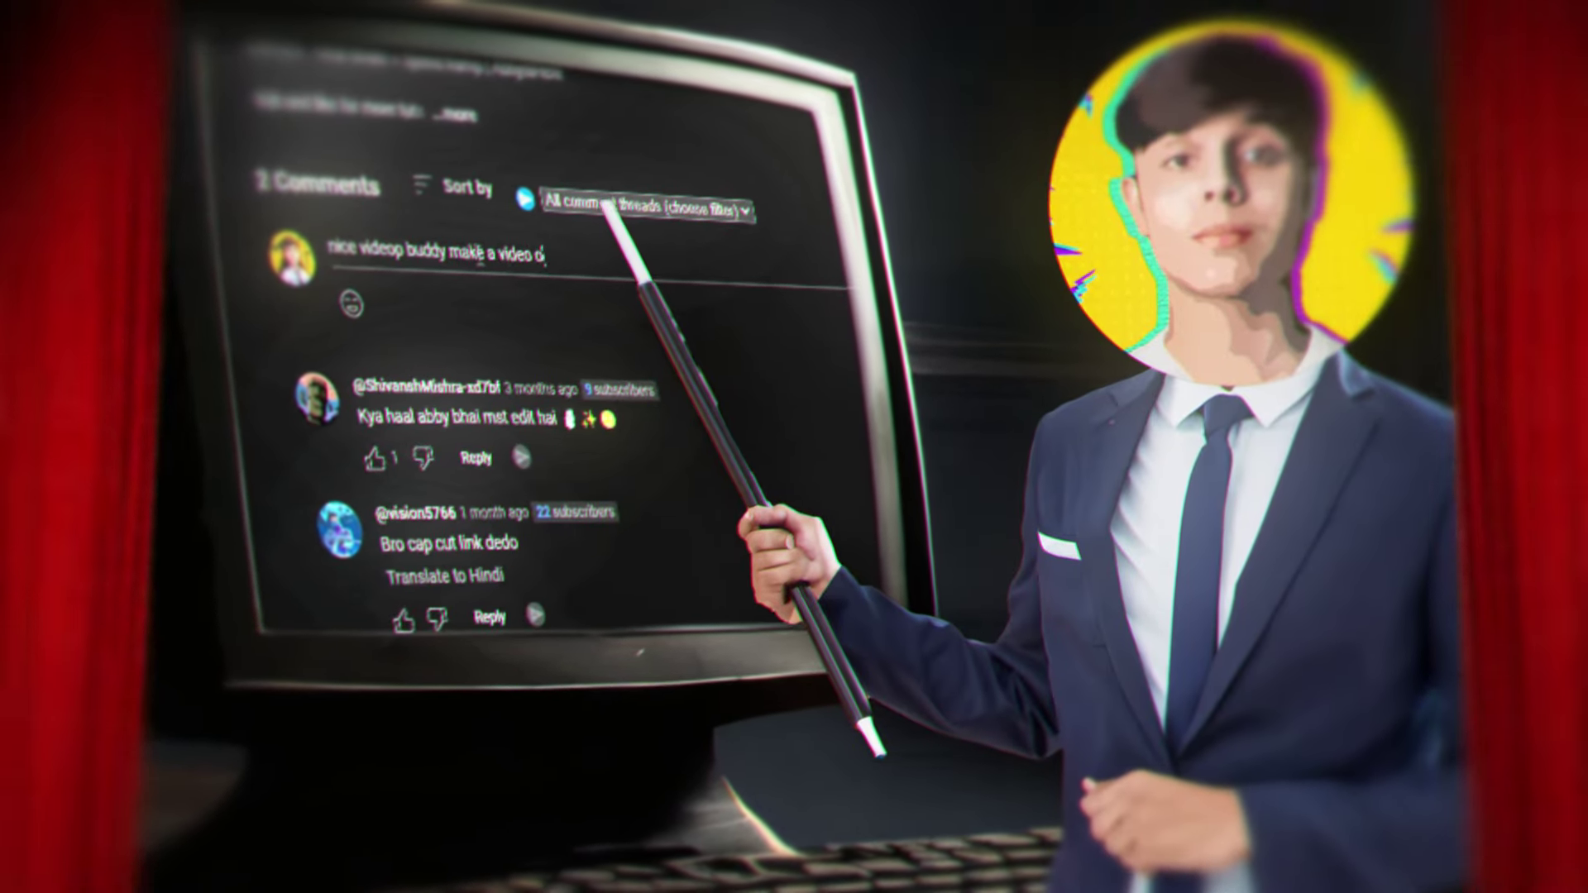